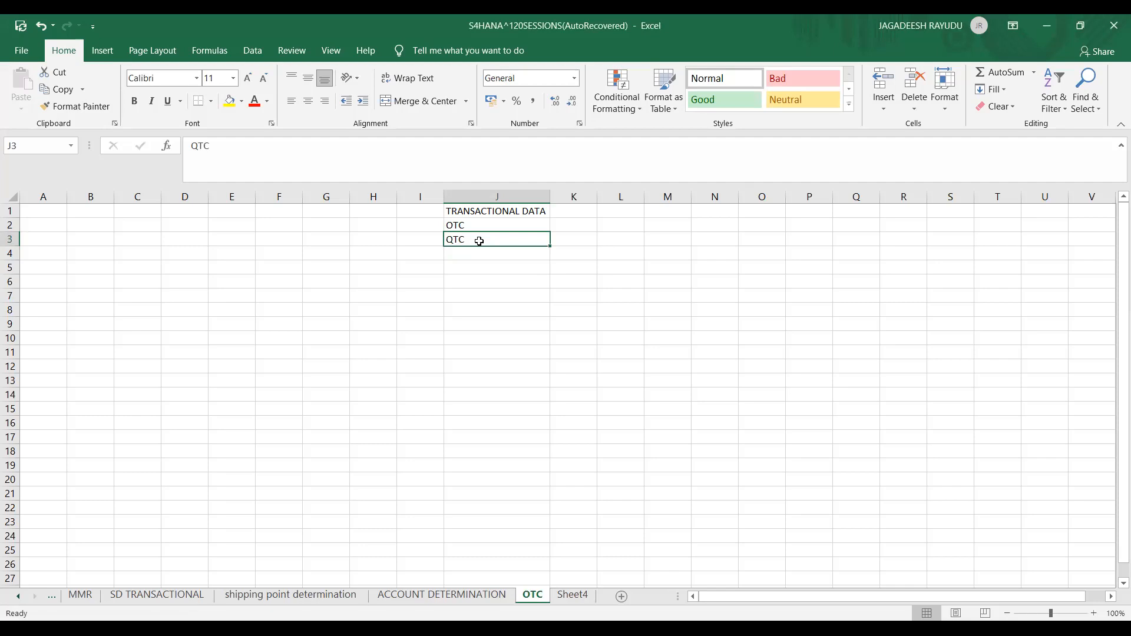
left_click(473, 278)
left_click(455, 266)
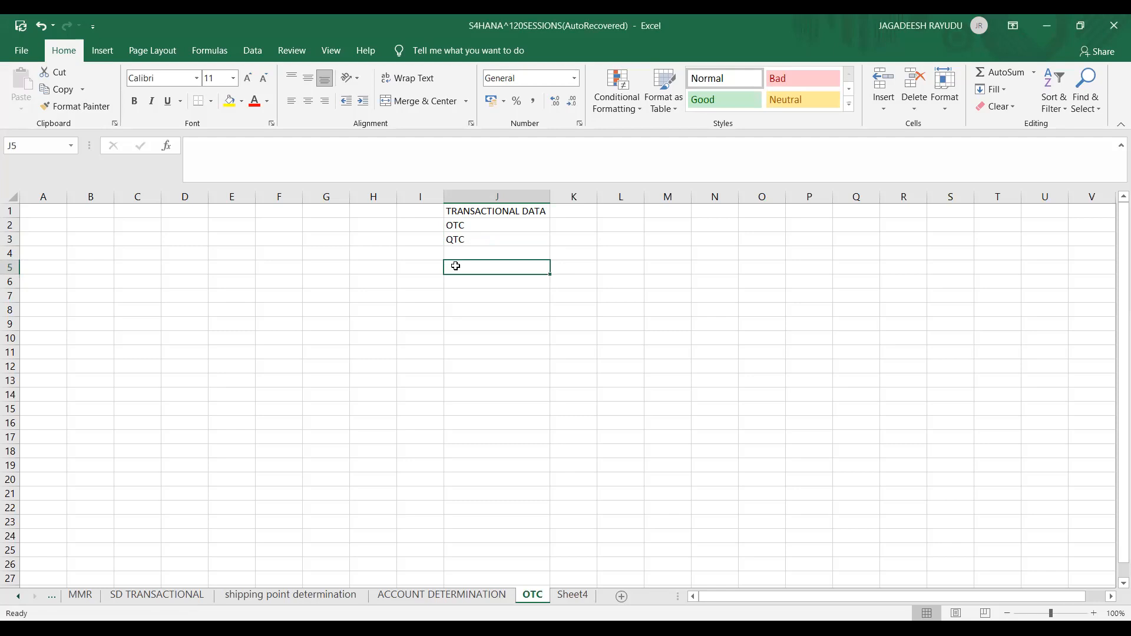
left_click(462, 243)
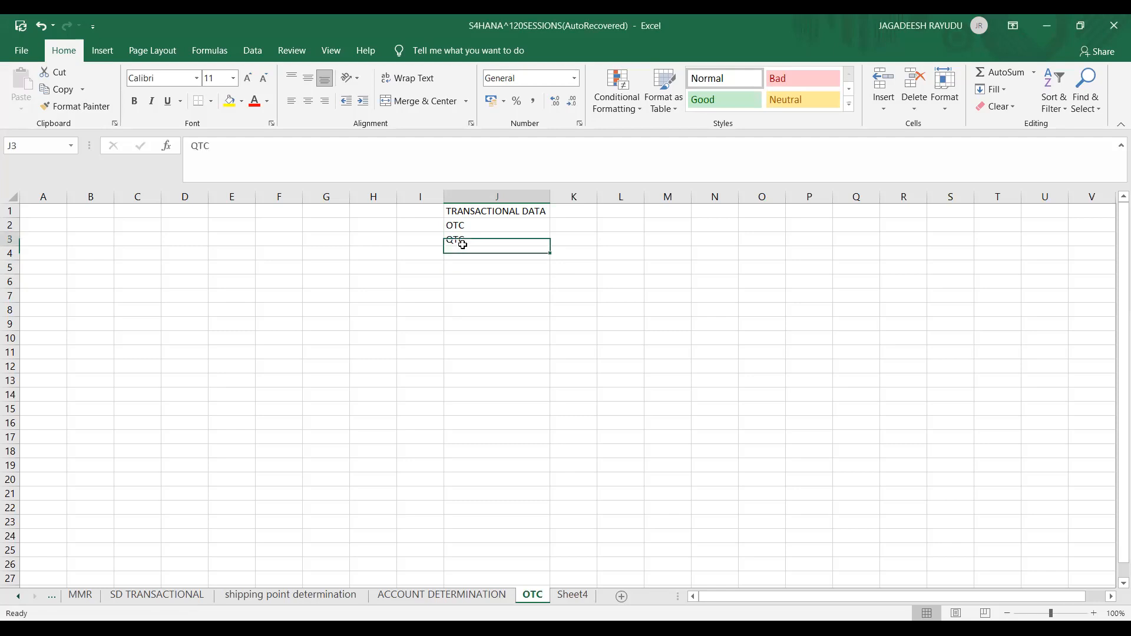
left_click(467, 228)
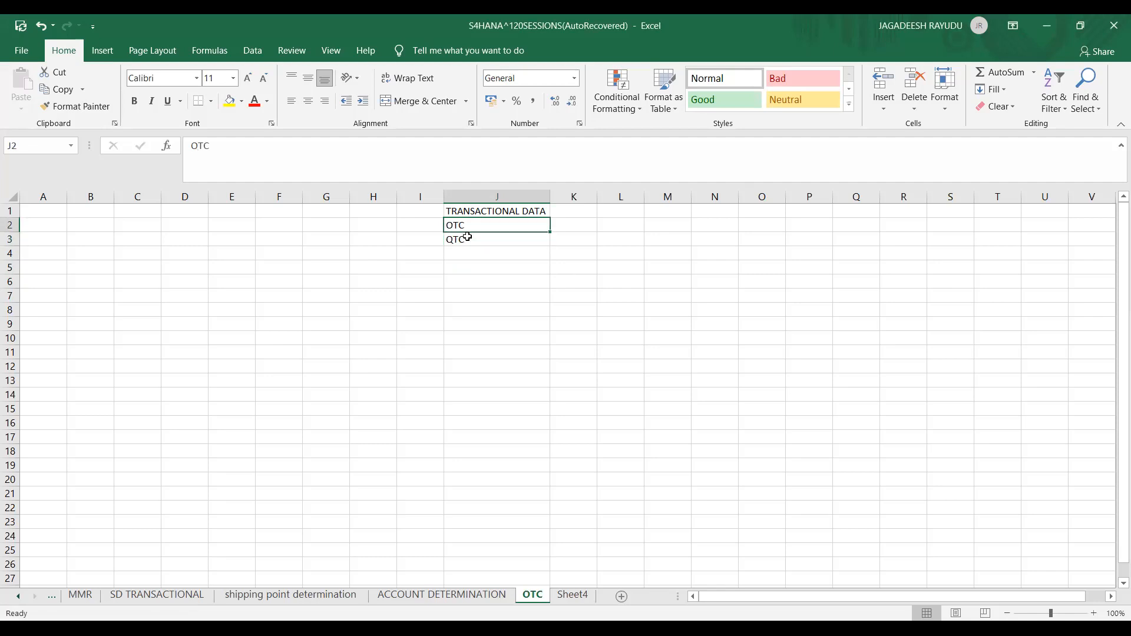
left_click(467, 243)
Enter BP in cell L6, CUSTOMER in M6 and VENDOR in N6 of the OTC sheet.
left_click(610, 281)
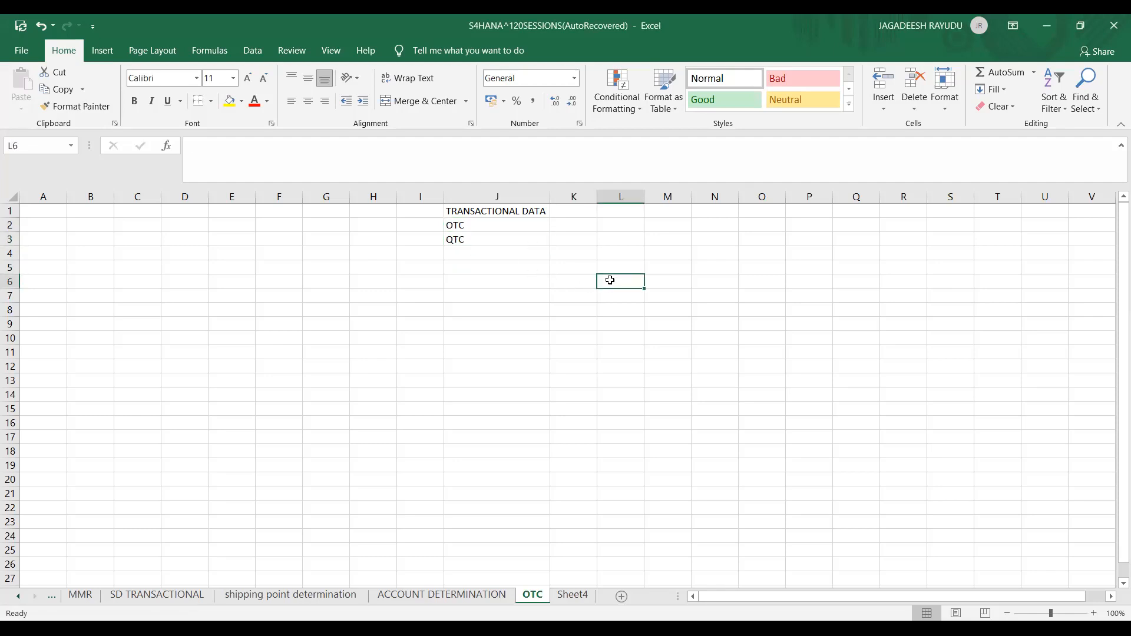
type("BP")
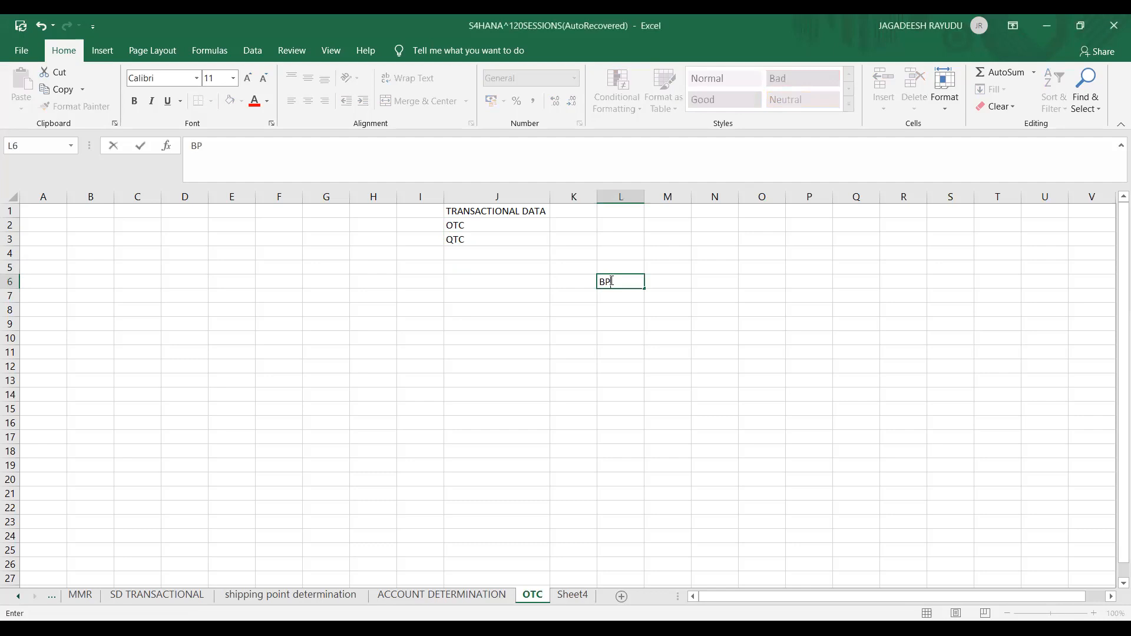
key("Return")
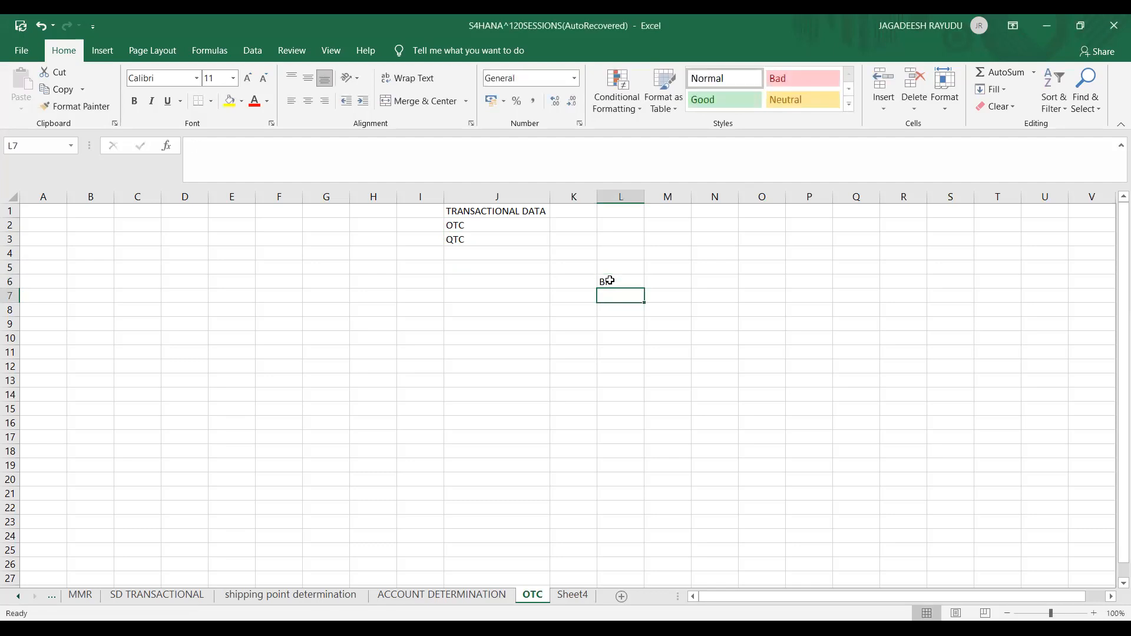
key("Right")
key("Up")
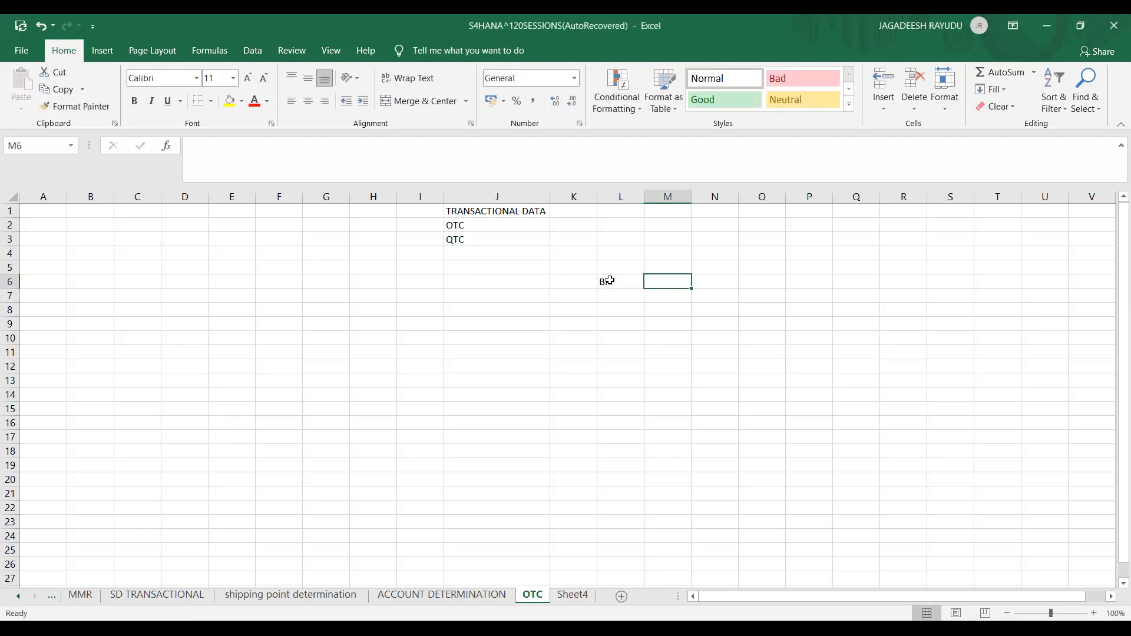
type("CUSTOMER")
key("Tab")
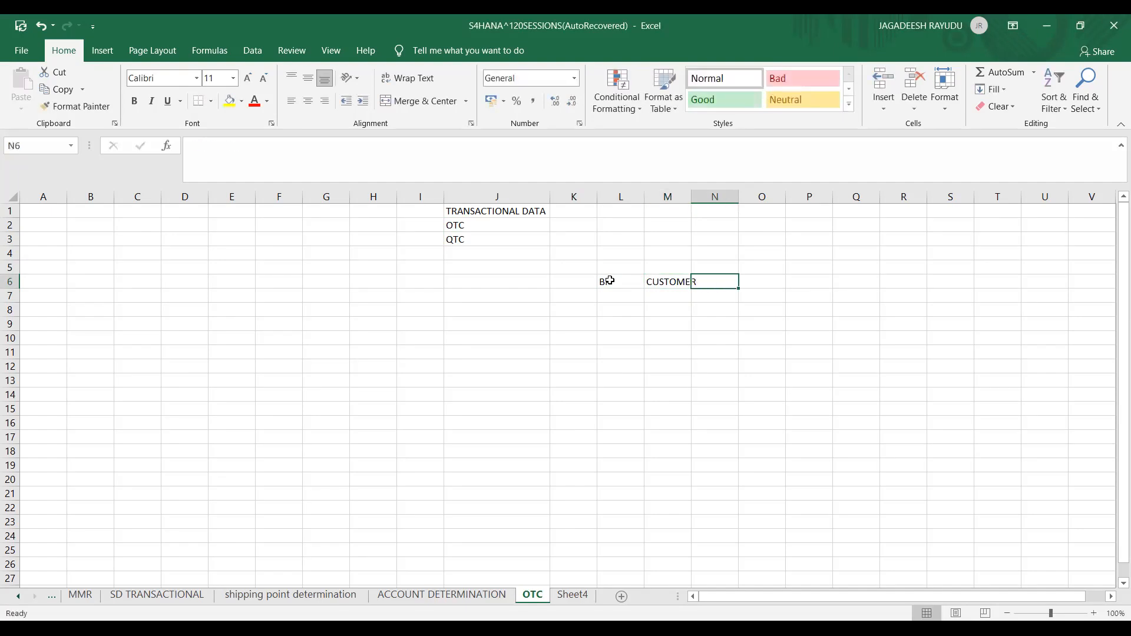
type("VENDOR")
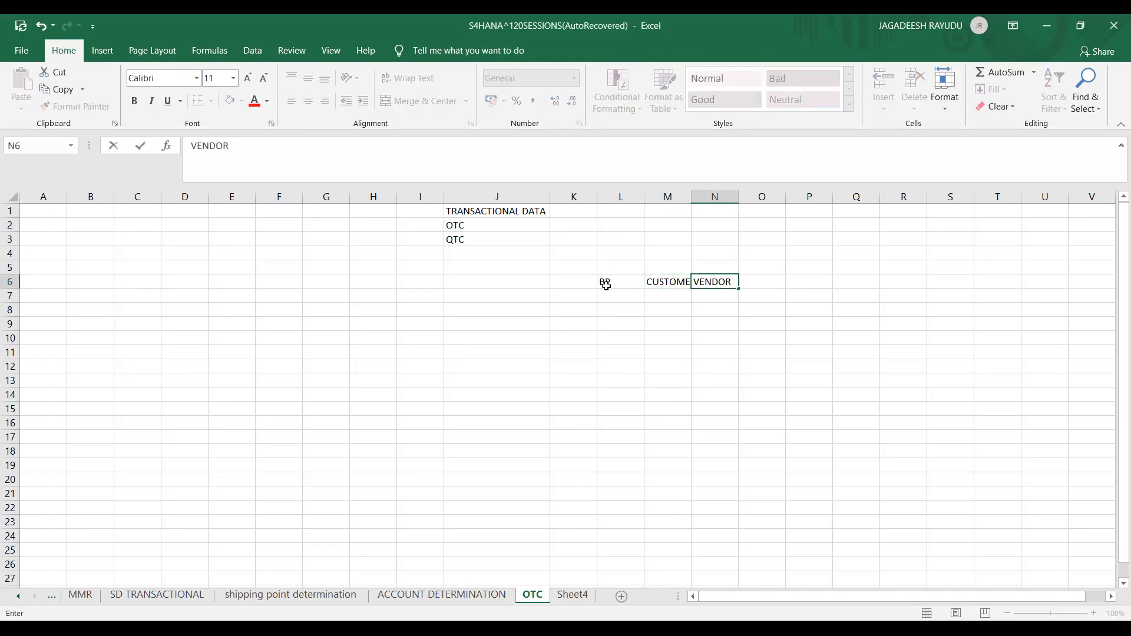
left_click(605, 285)
key("Right")
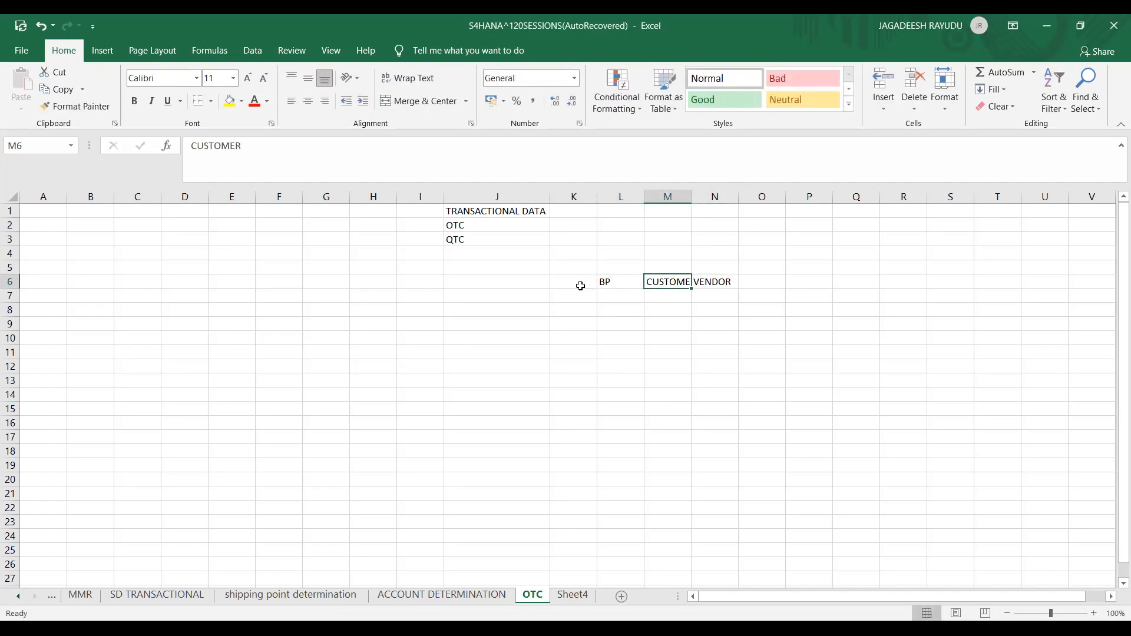
left_click(605, 283)
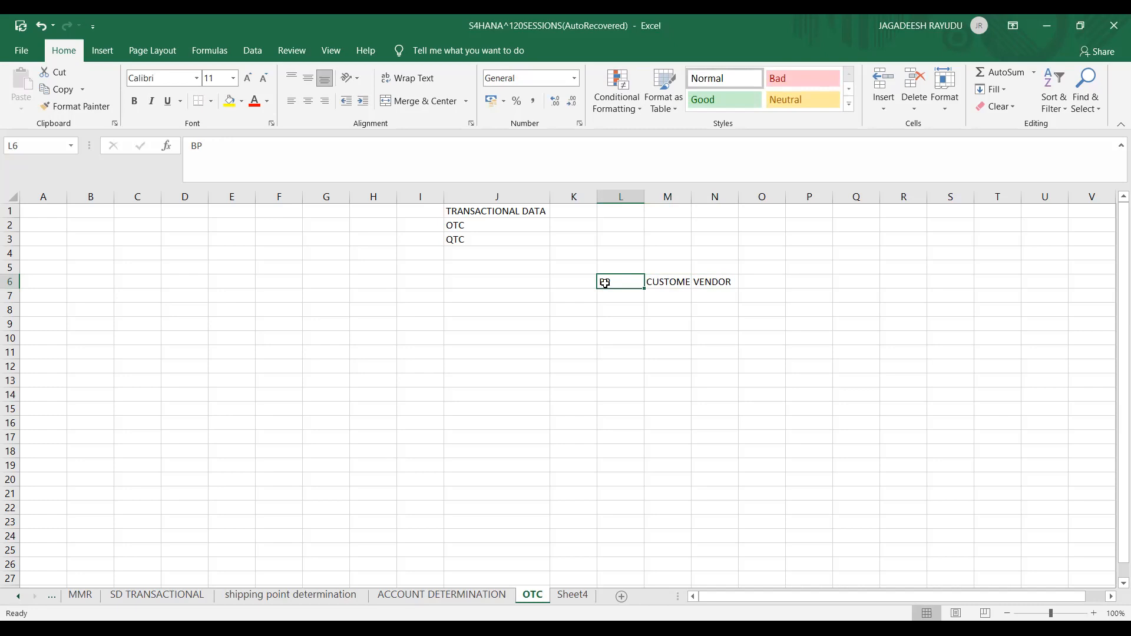
left_click(485, 224)
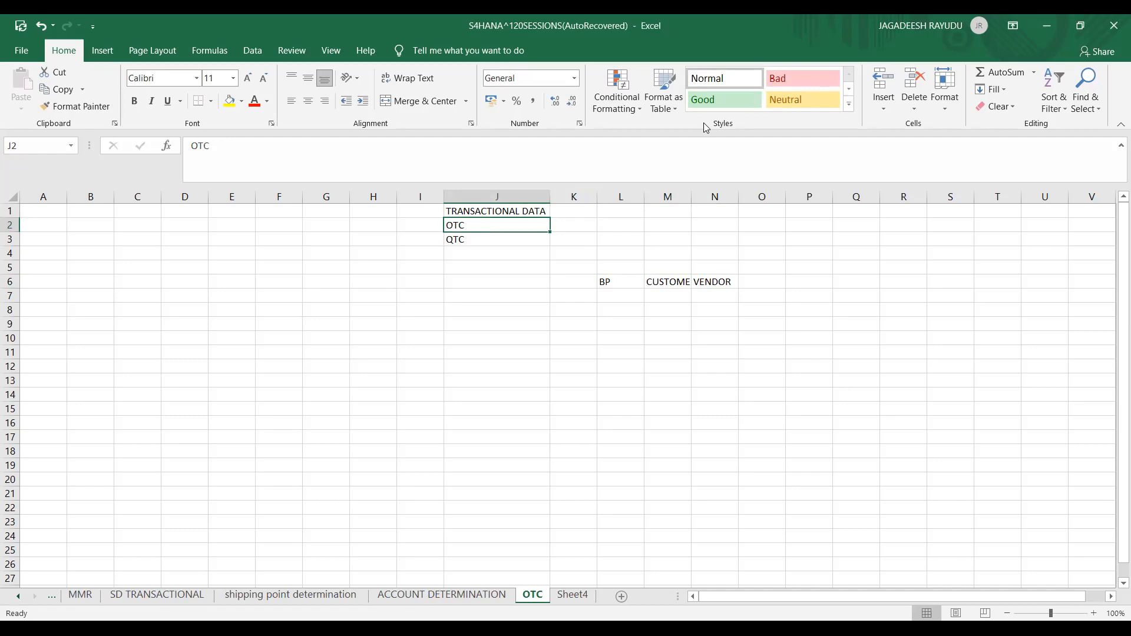
left_click(457, 307)
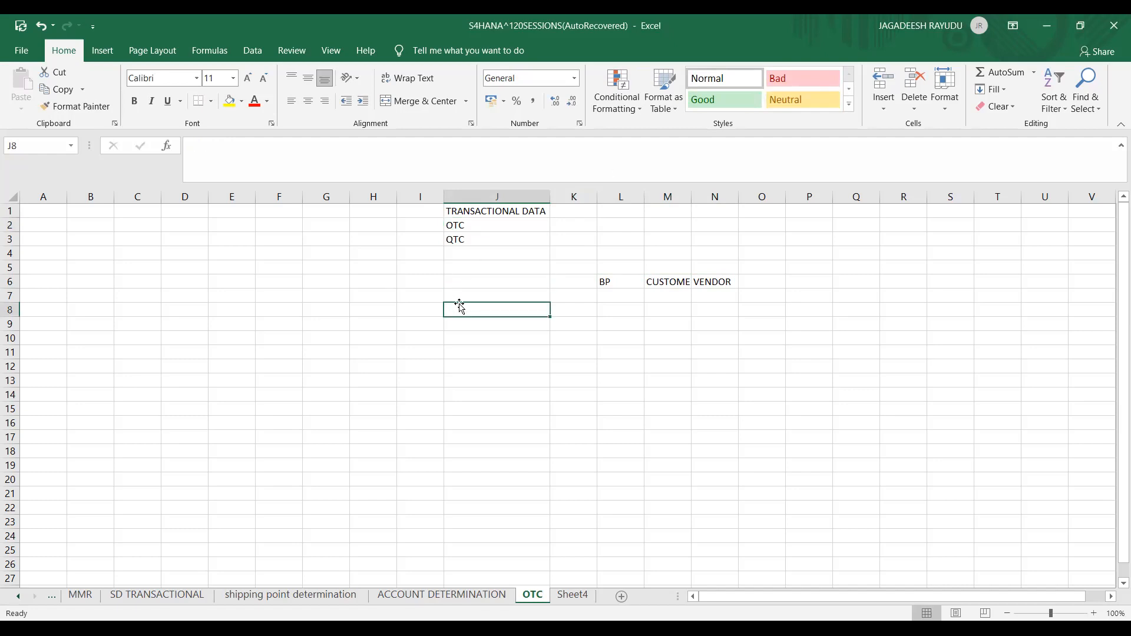
left_click(454, 341)
Enter BACK END in cell I10 and FIORI in cell I11 directly below it.
left_click(410, 338)
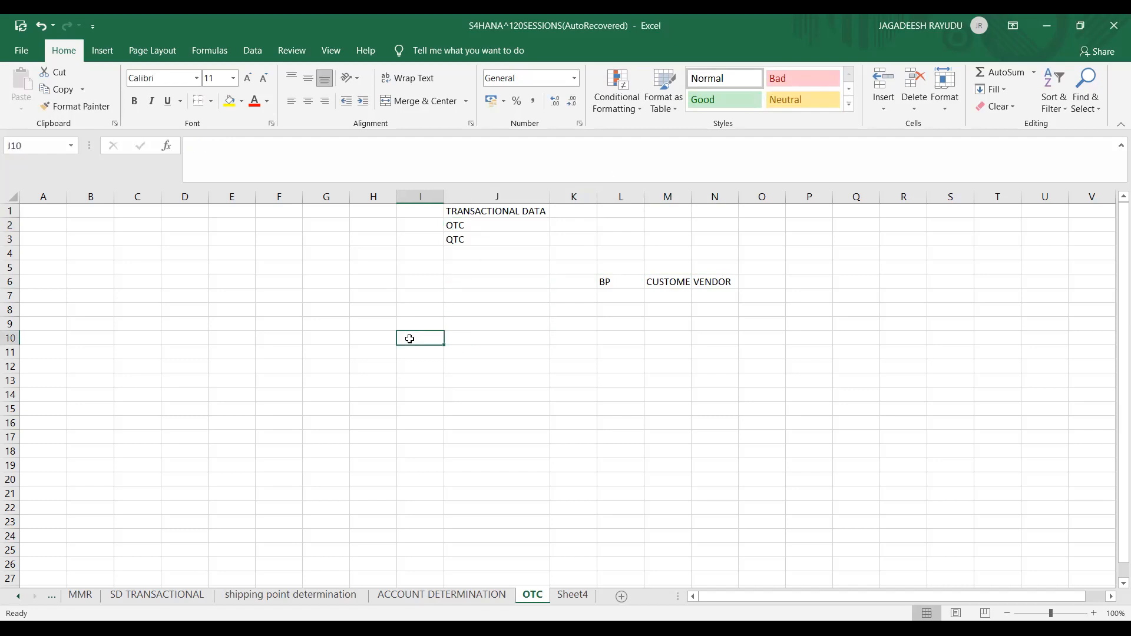
type("BACK END")
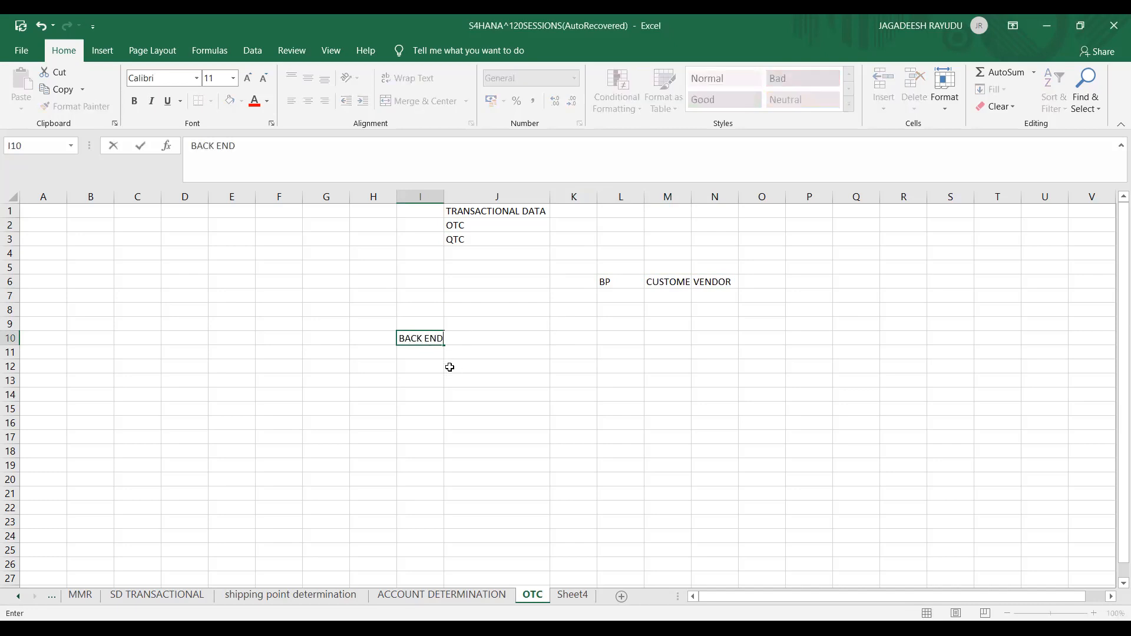
left_click(428, 351)
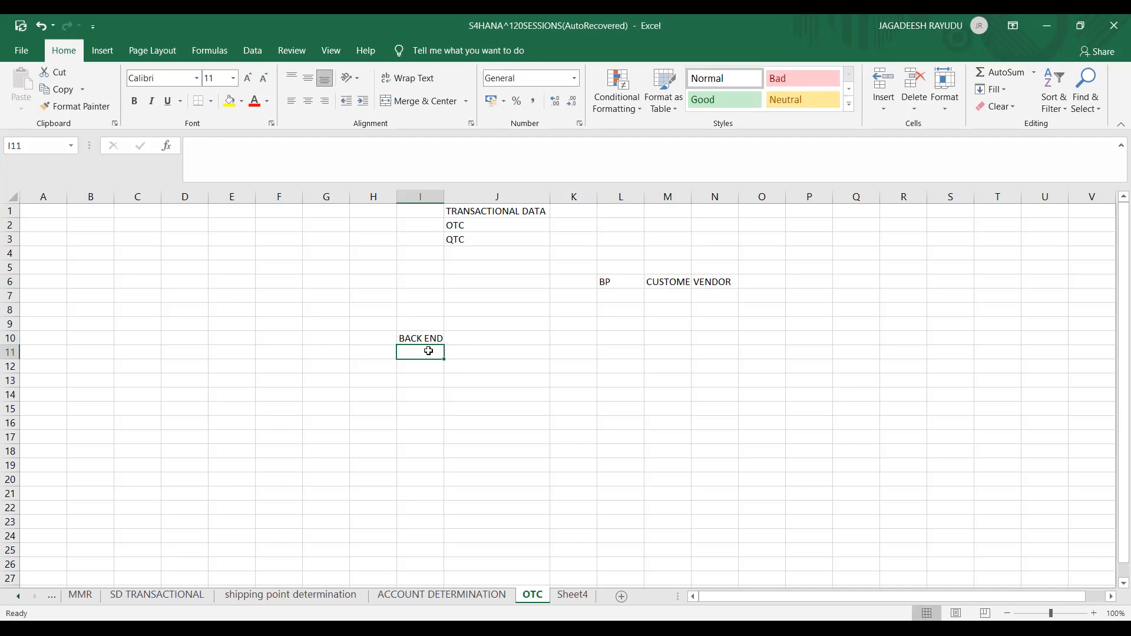
type("FIORI")
left_click(406, 375)
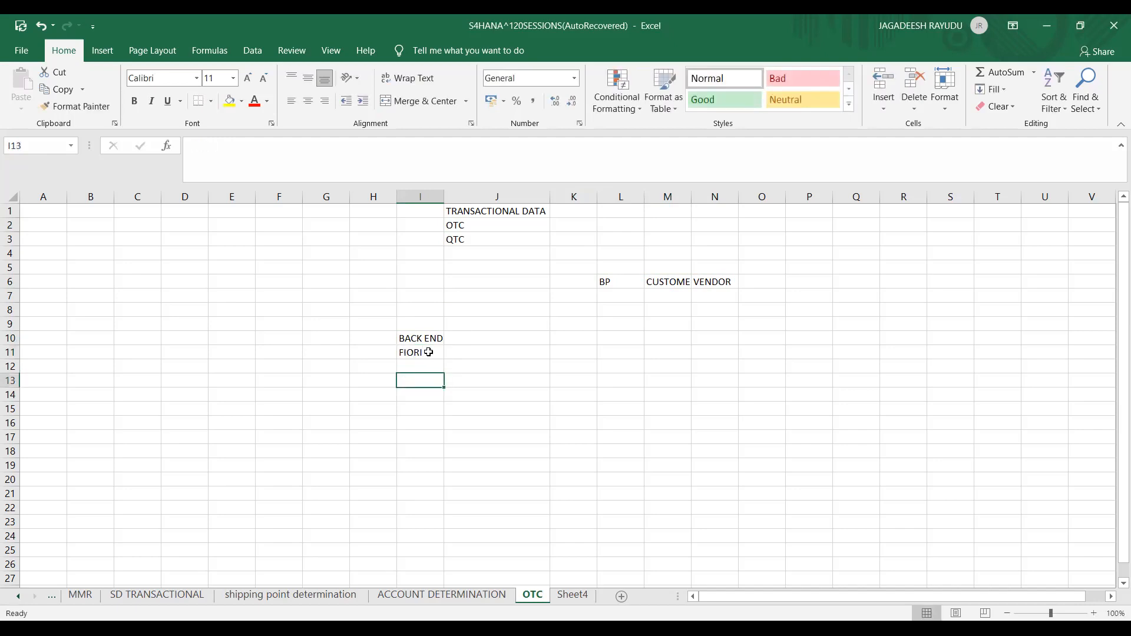
Enter the transaction code VA01 in cell K10, in the same row as BACK END.
left_click(432, 351)
left_click(585, 342)
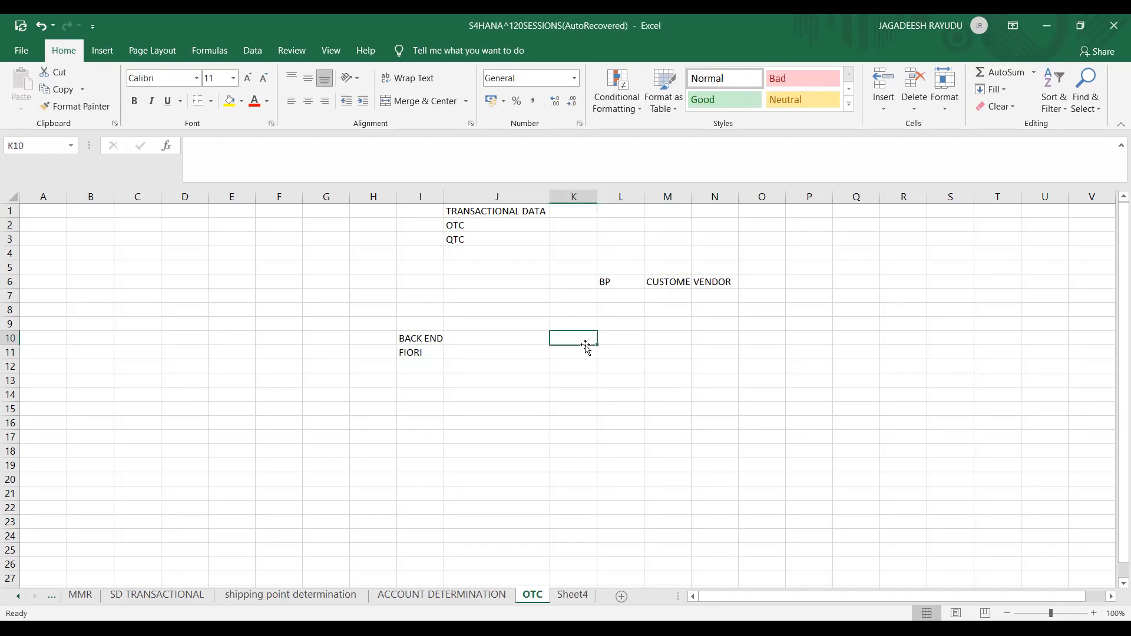
left_click(618, 342)
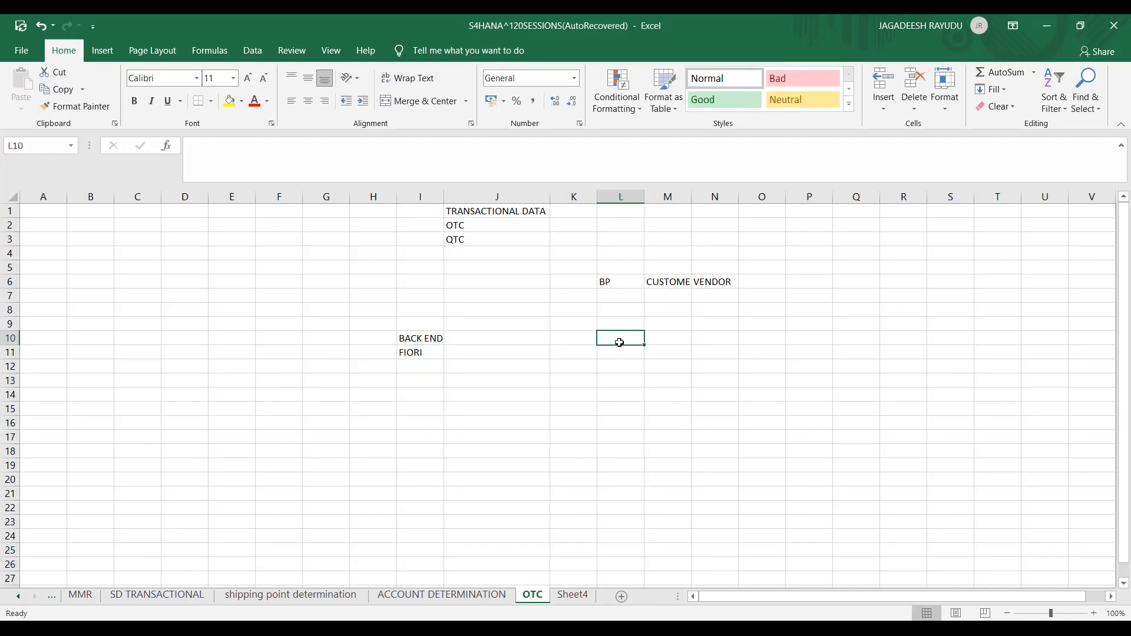
left_click(569, 339)
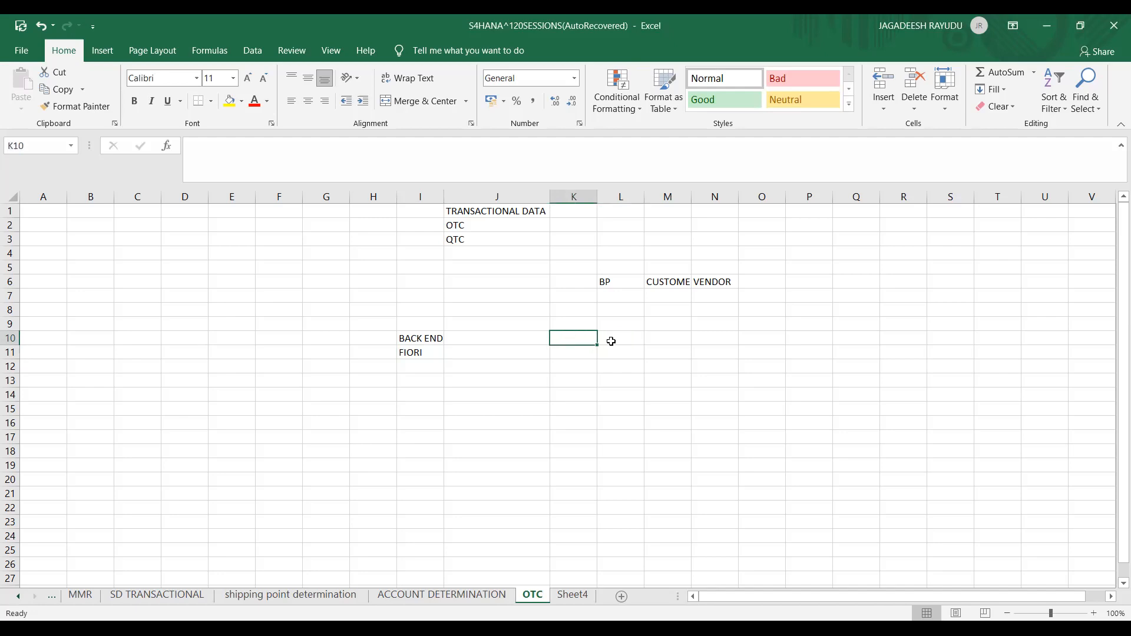
type("VA01")
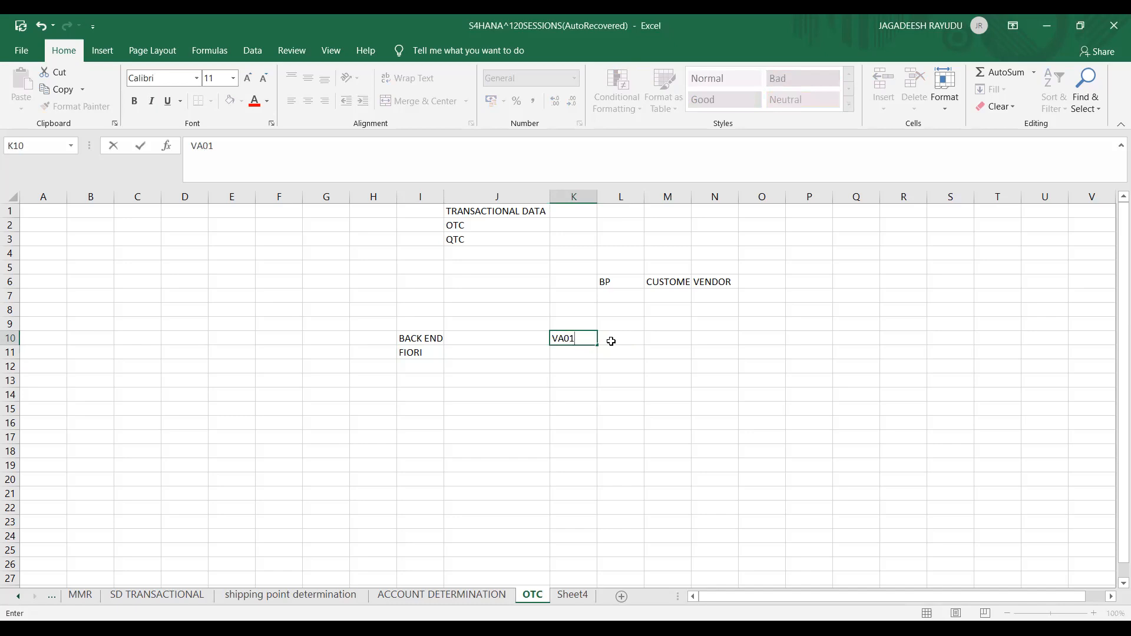
key("Return")
key("Up")
key("Down")
key("Left")
key("Left")
key("Right")
key("Right")
key("Up")
key("Left")
key("Left")
key("Down")
key("Down")
key("Up")
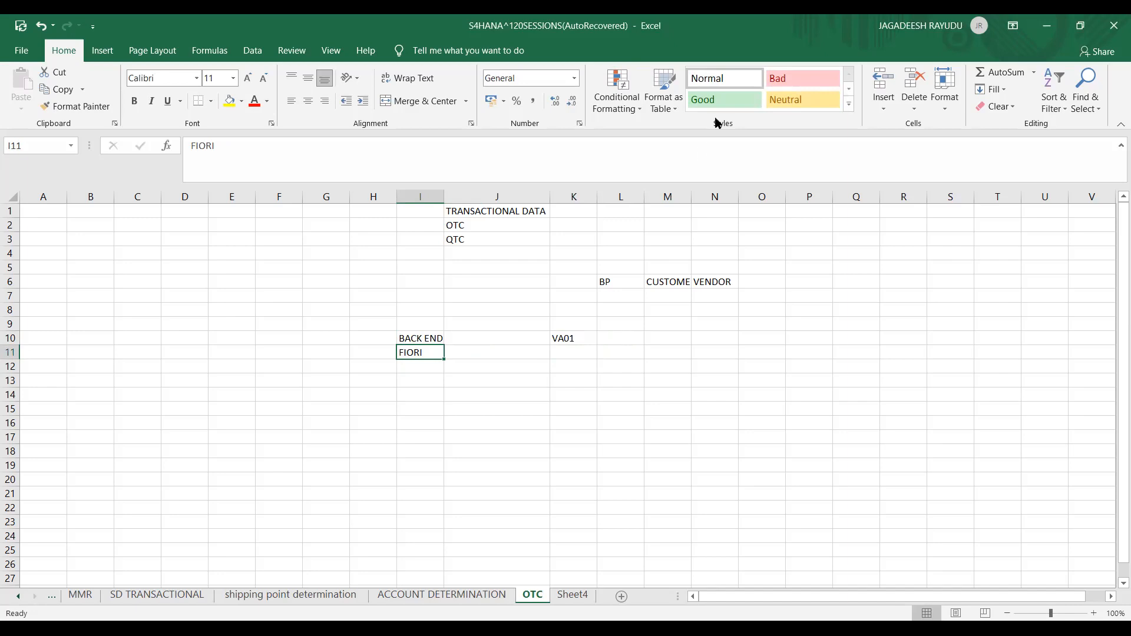
Switch from the Excel workbook to the SAP Easy Access window in the remote session.
key("alt+Tab")
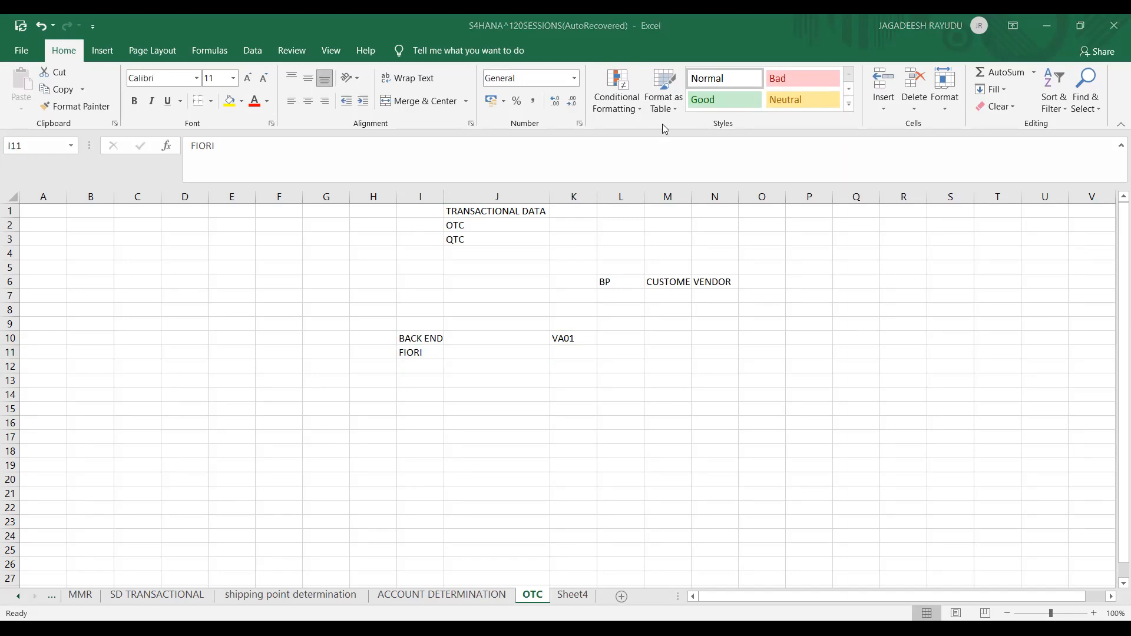
key("alt+Tab")
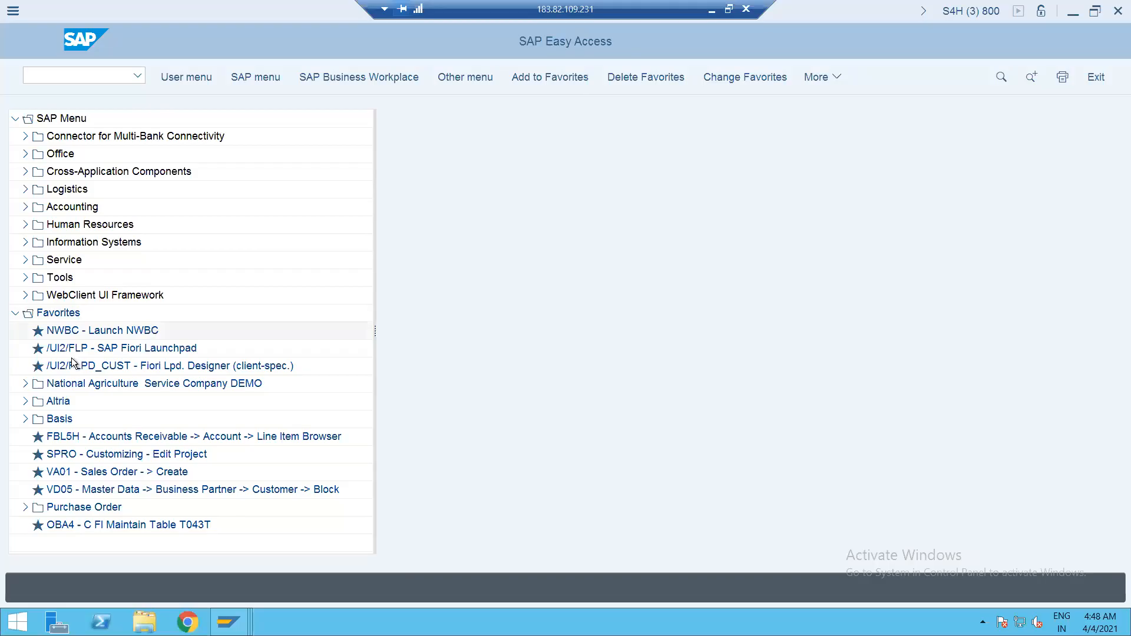
double_click(100, 348)
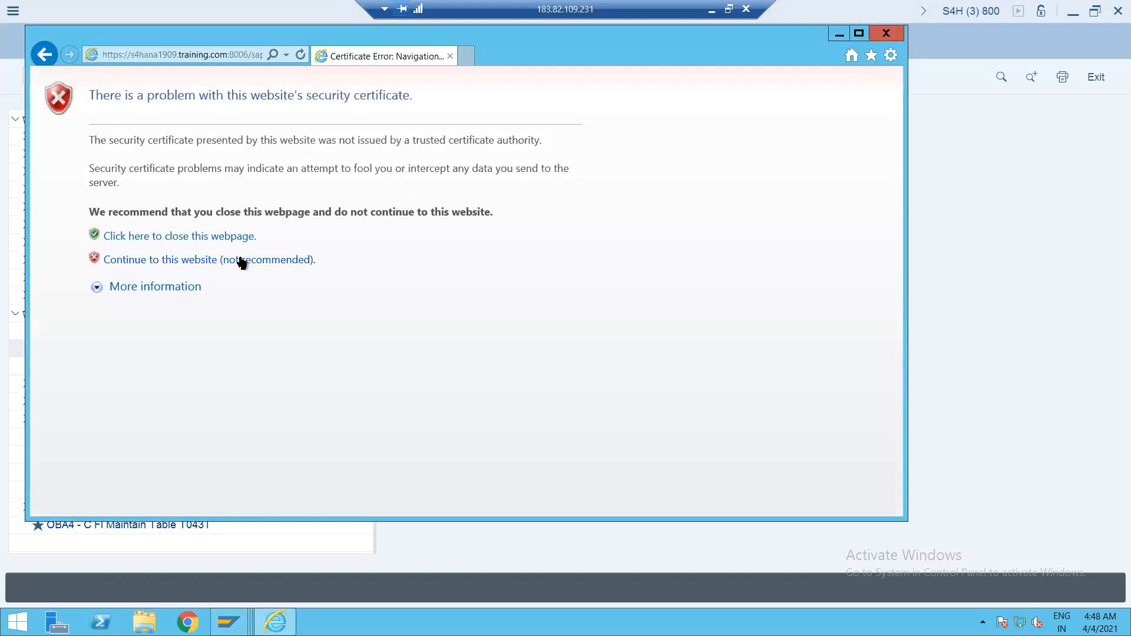
left_click(238, 262)
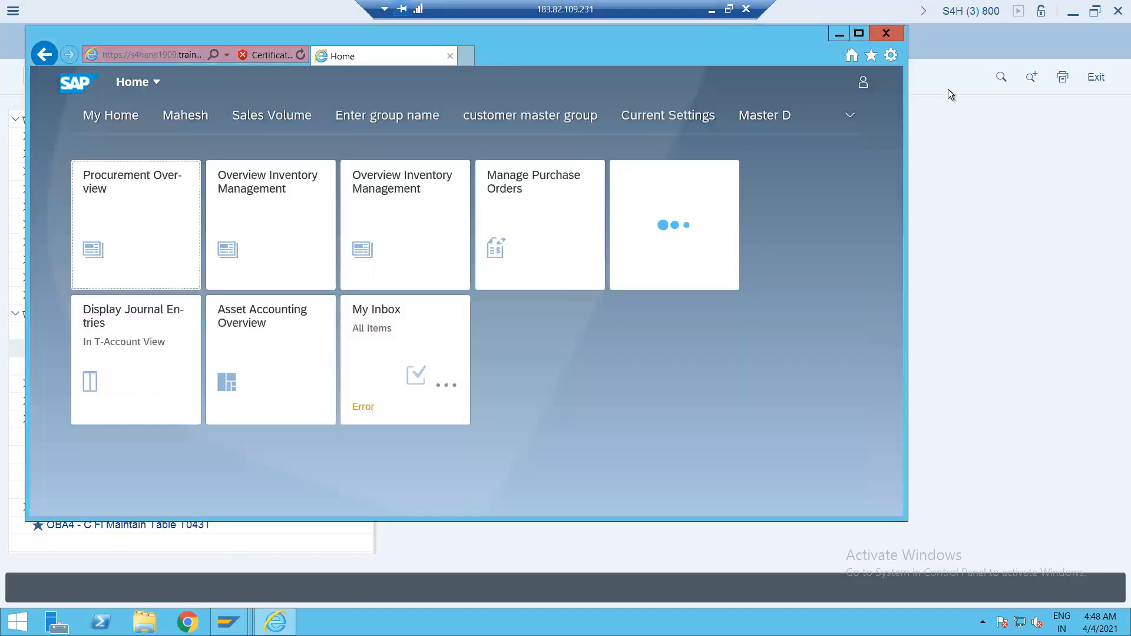
left_click(886, 33)
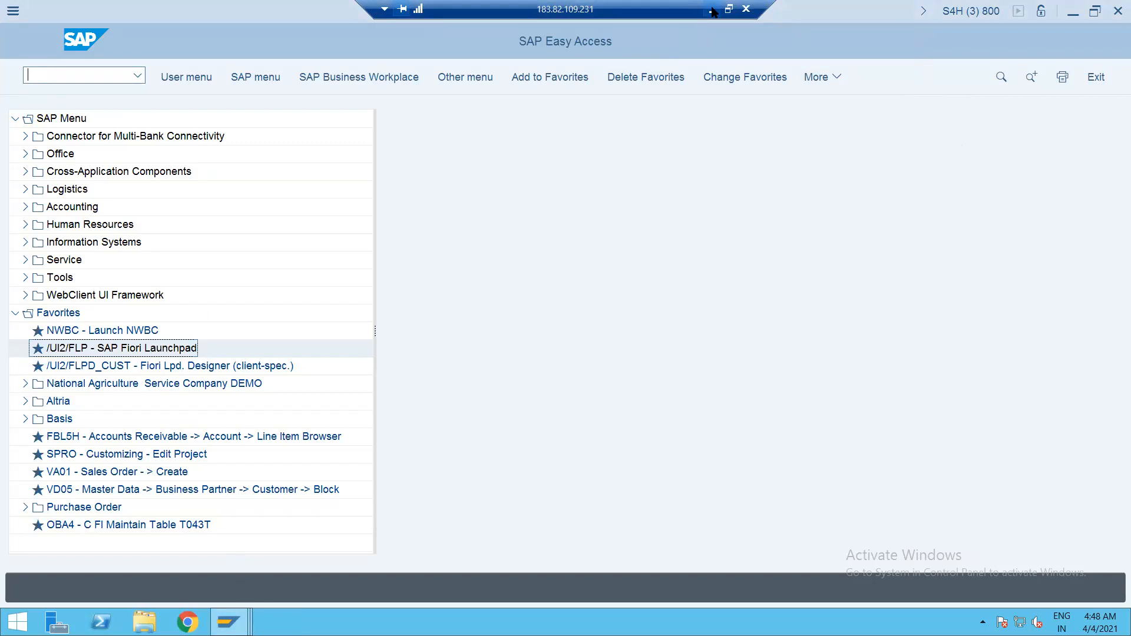
Launch SAP Fiori Launchpad from the favorites, continue past the website certificate warning and maximize the browser window.
double_click(93, 352)
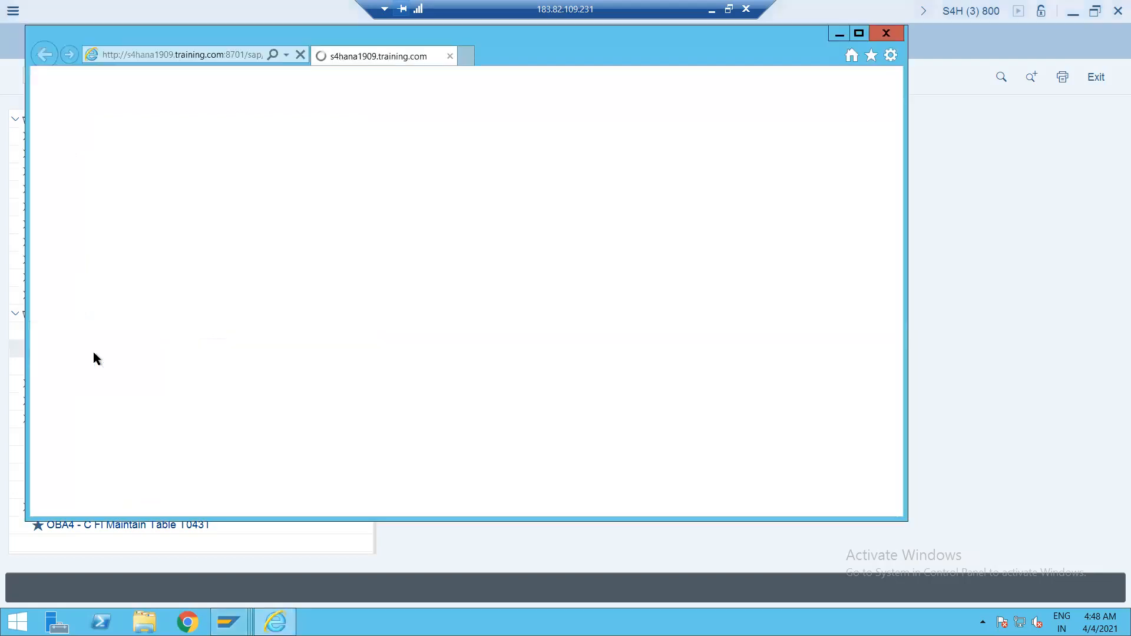
left_click(263, 266)
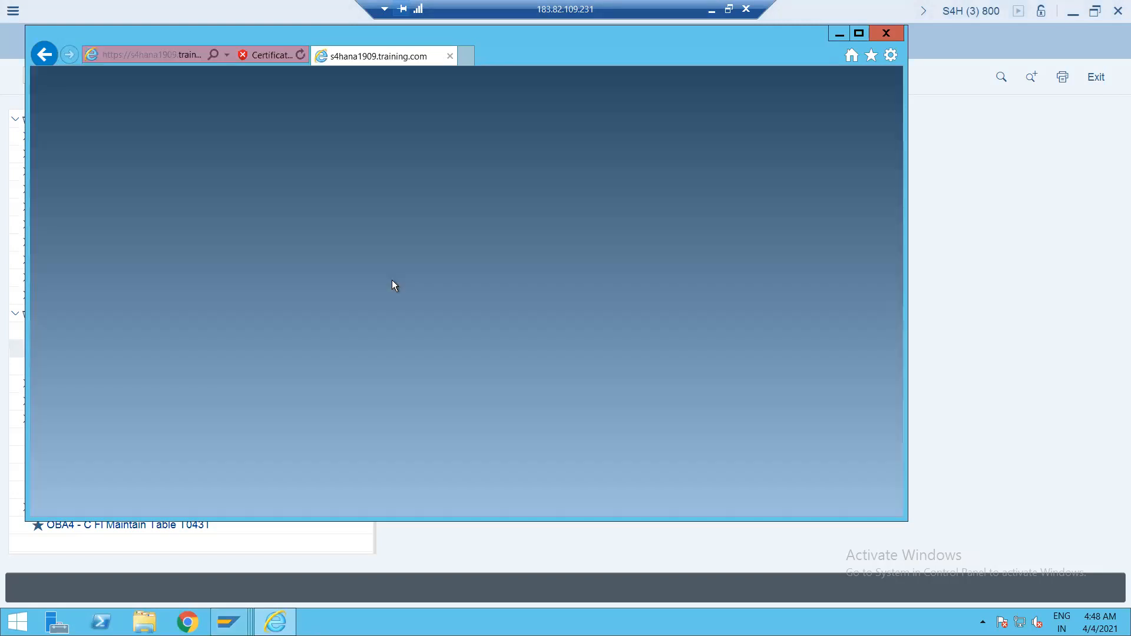
left_click(858, 34)
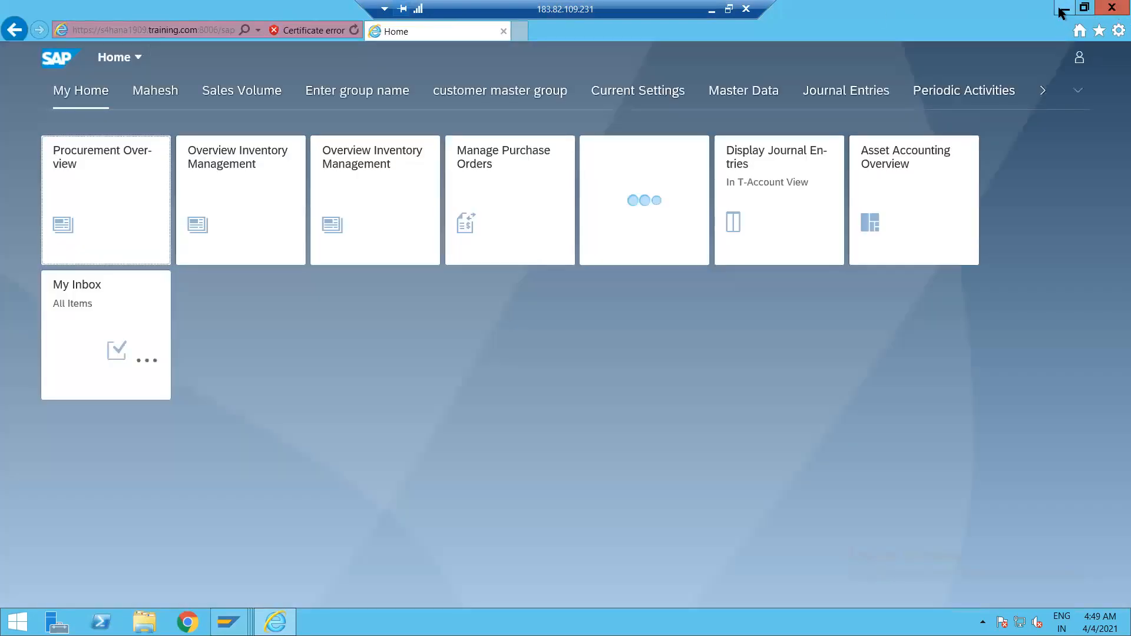
left_click(1062, 9)
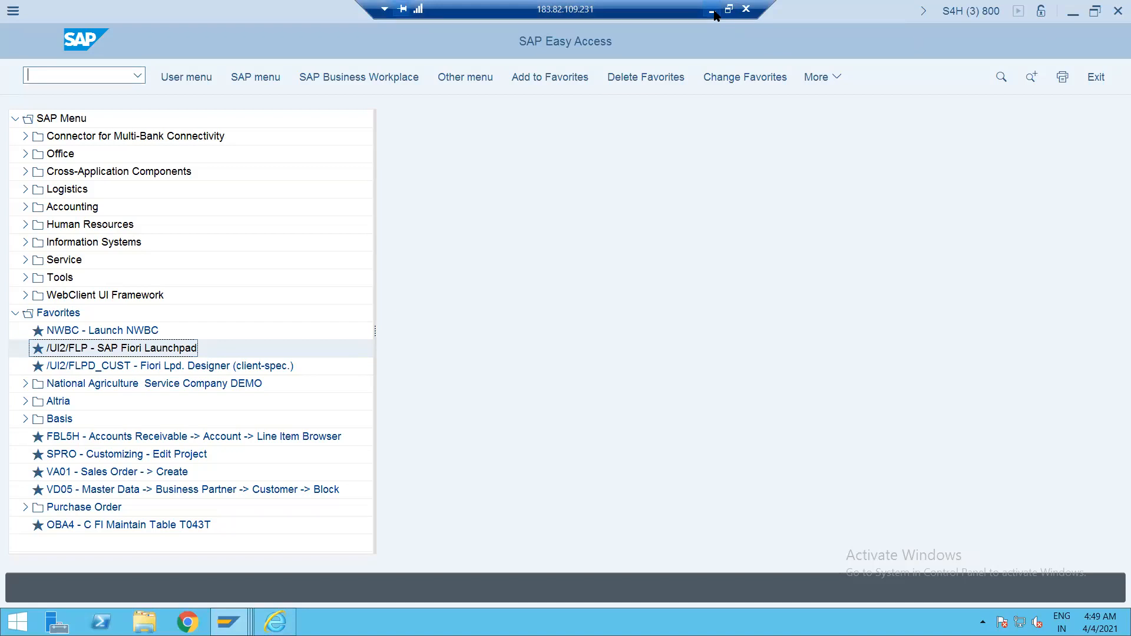
mouse_move(228, 622)
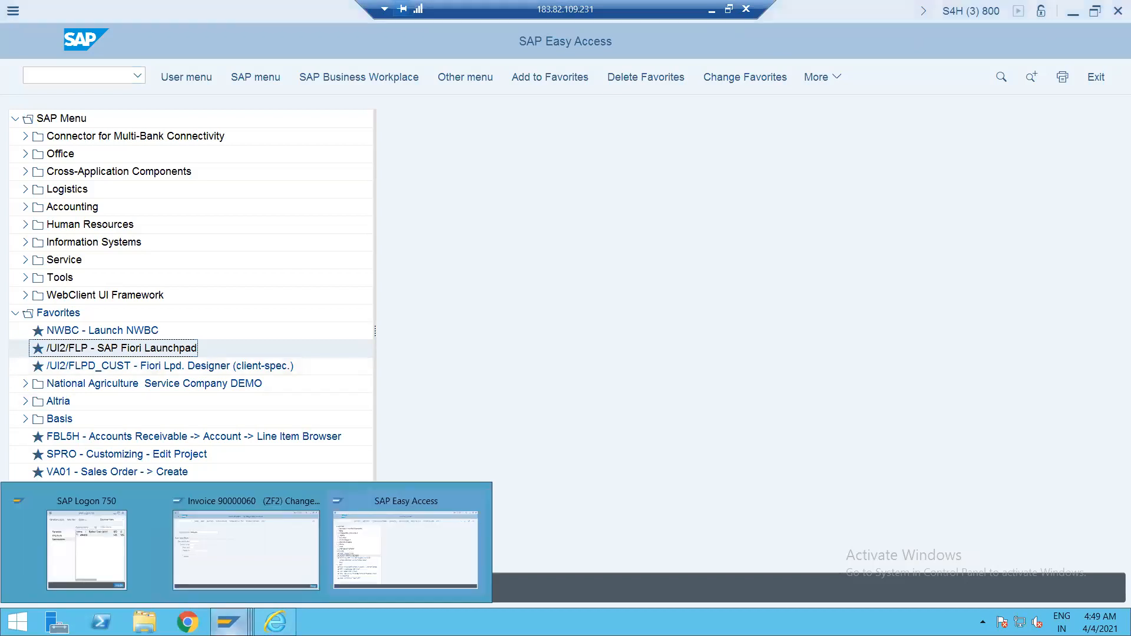
left_click(275, 622)
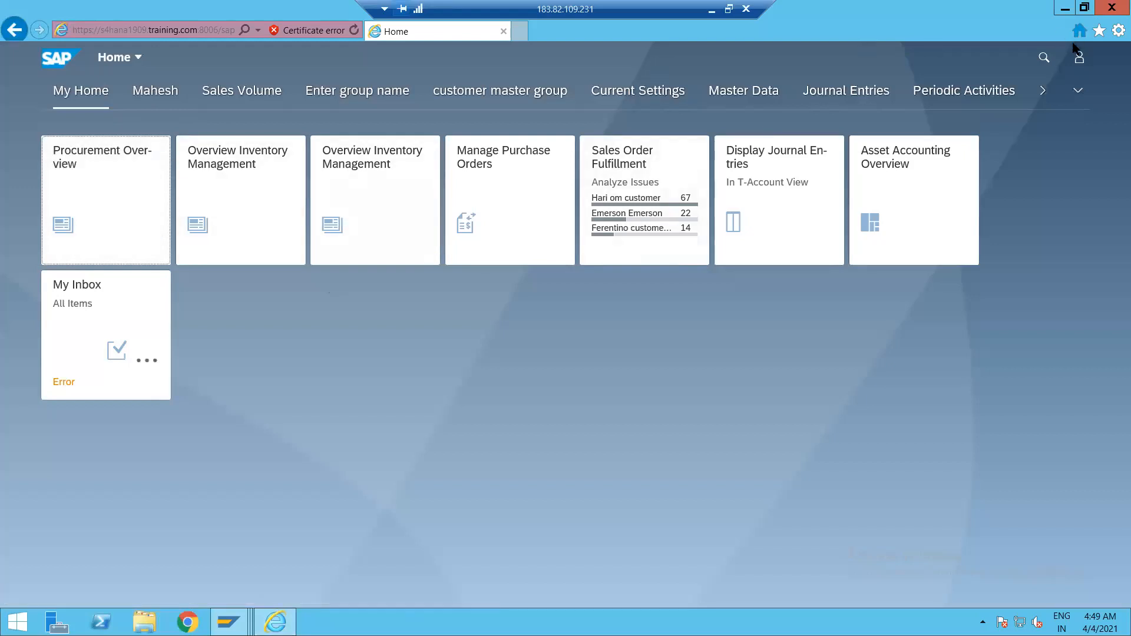
left_click(1042, 57)
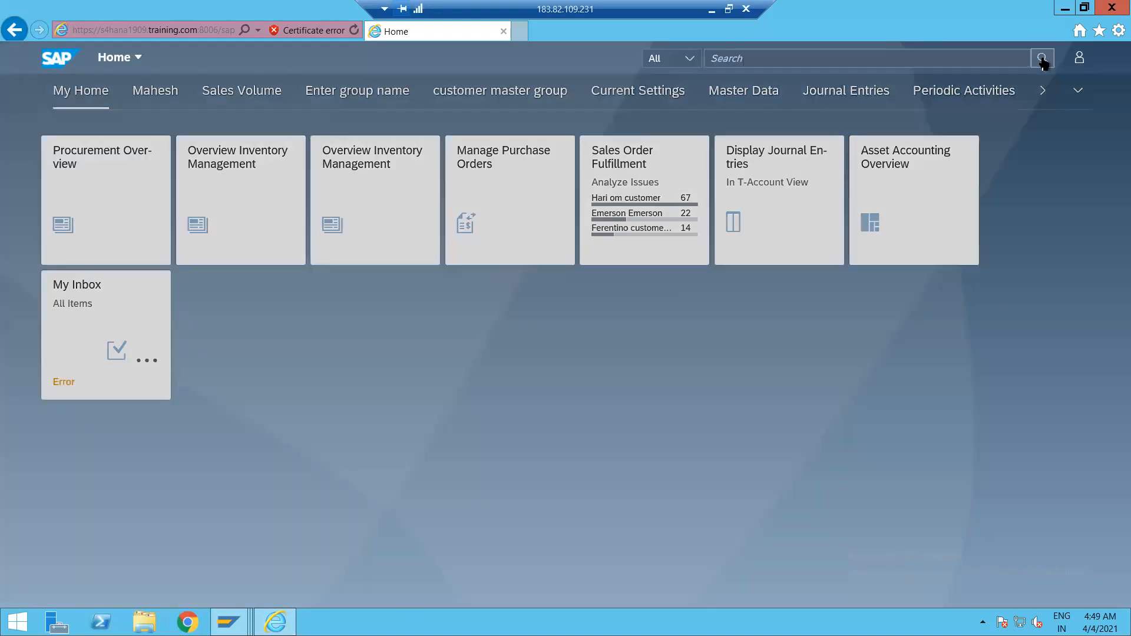
left_click(1042, 58)
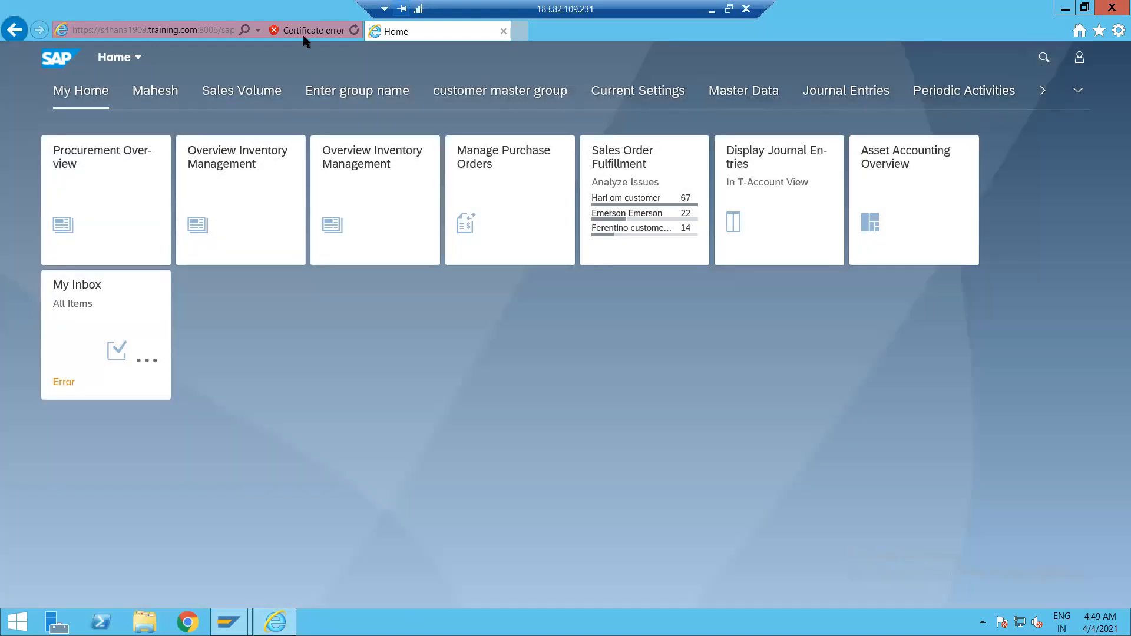
left_click(200, 34)
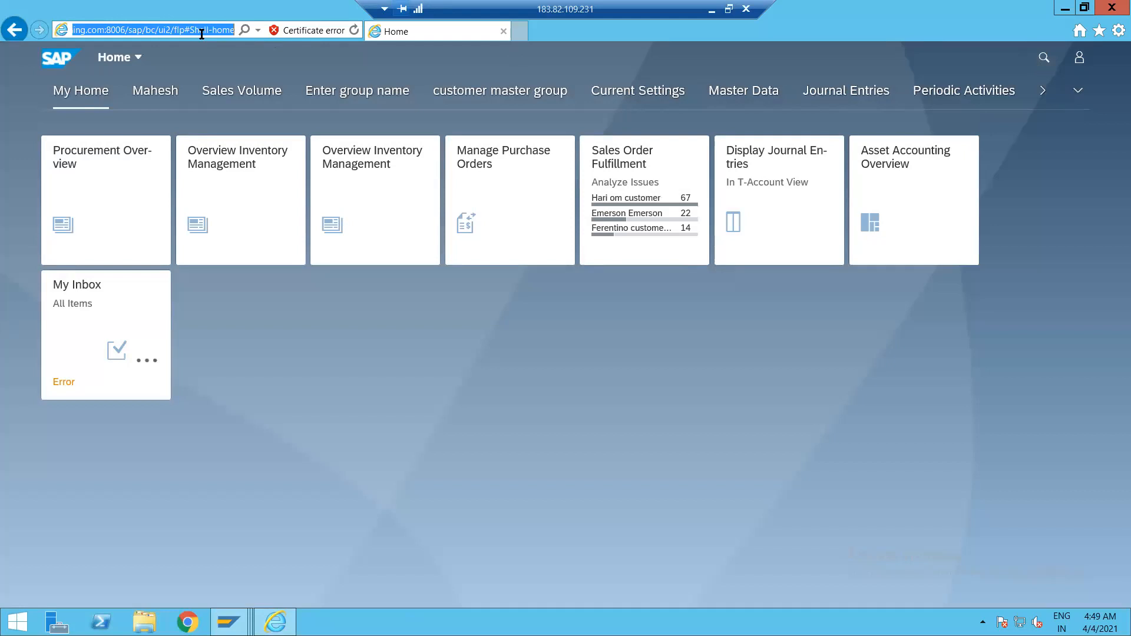
left_click(188, 621)
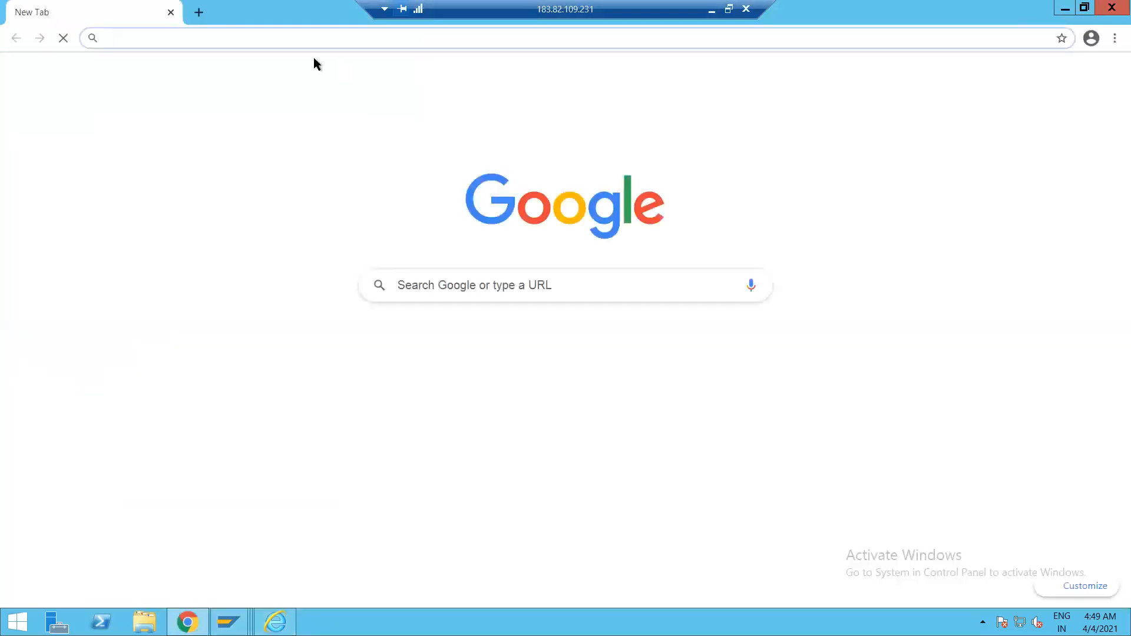
type("https://s4hana1909.training.com:8006/sap/bc/ui2/flp#Shell-home")
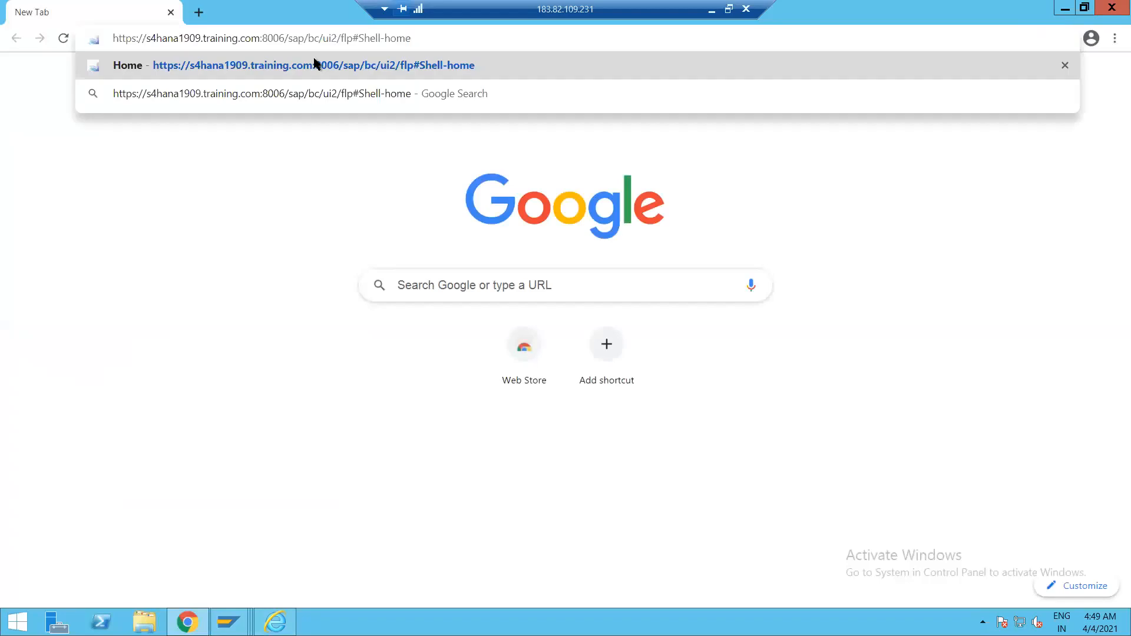
key("Return")
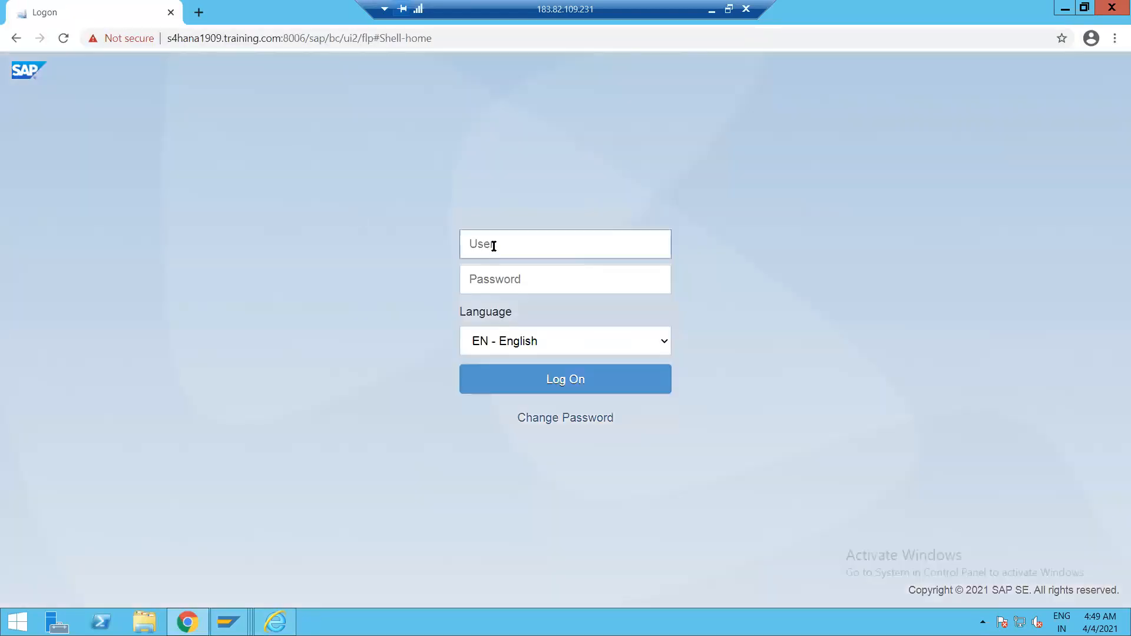
Try to log on to the Fiori Launchpad with the user name and password in English.
type("BEST")
left_click(493, 272)
type("••••••")
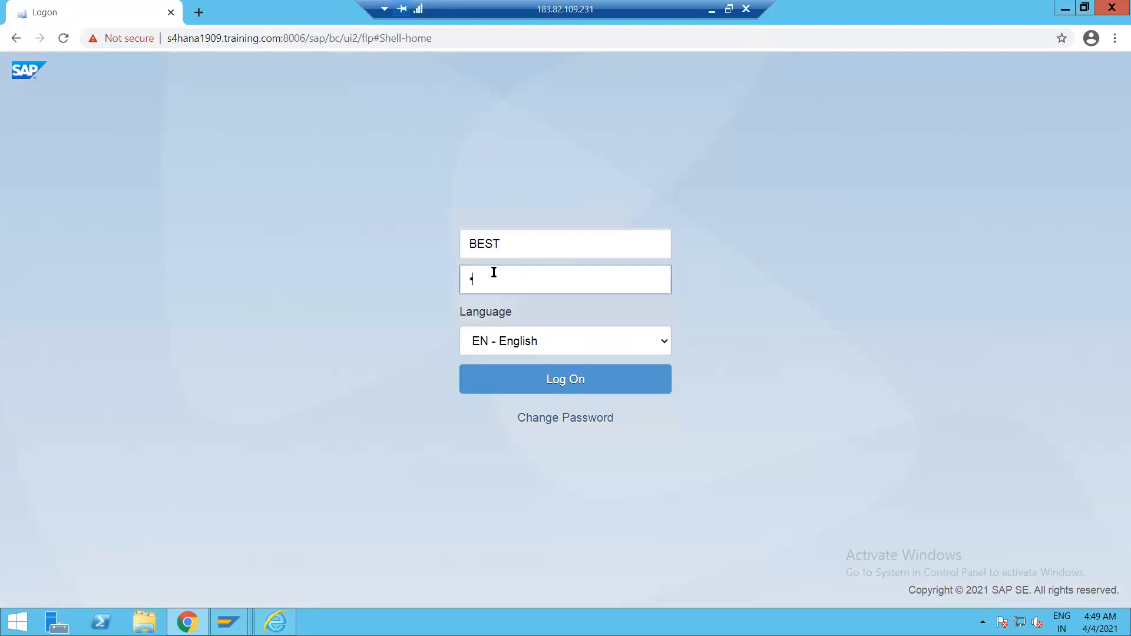
type("••••")
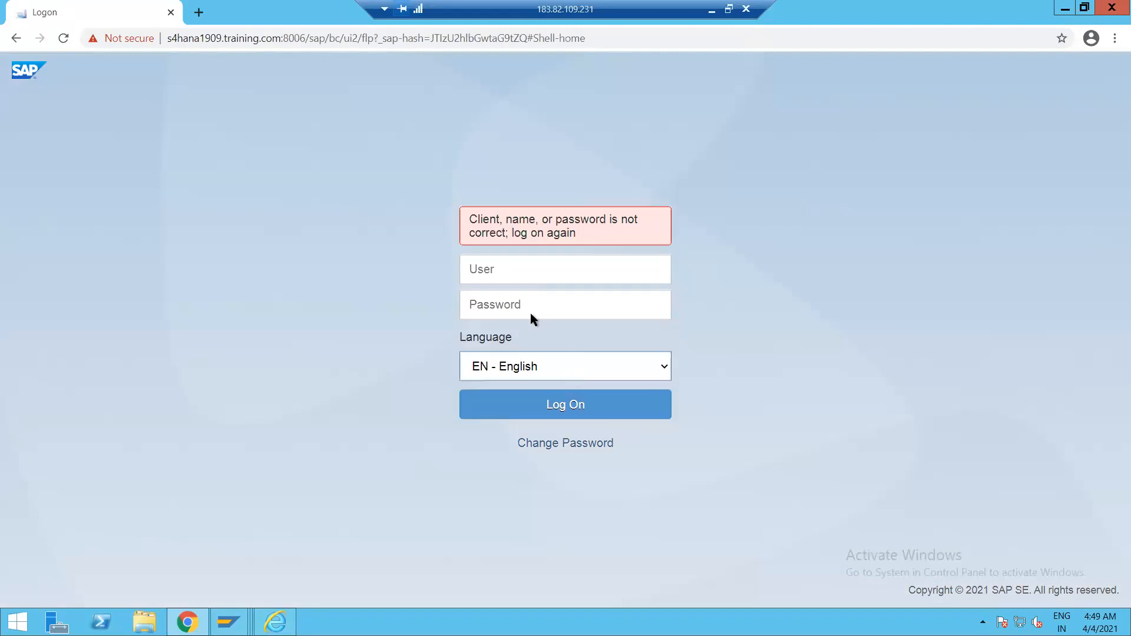
Re-enter the user name and password on the logon page and log on to the Fiori Launchpad.
left_click(504, 282)
type("BEST")
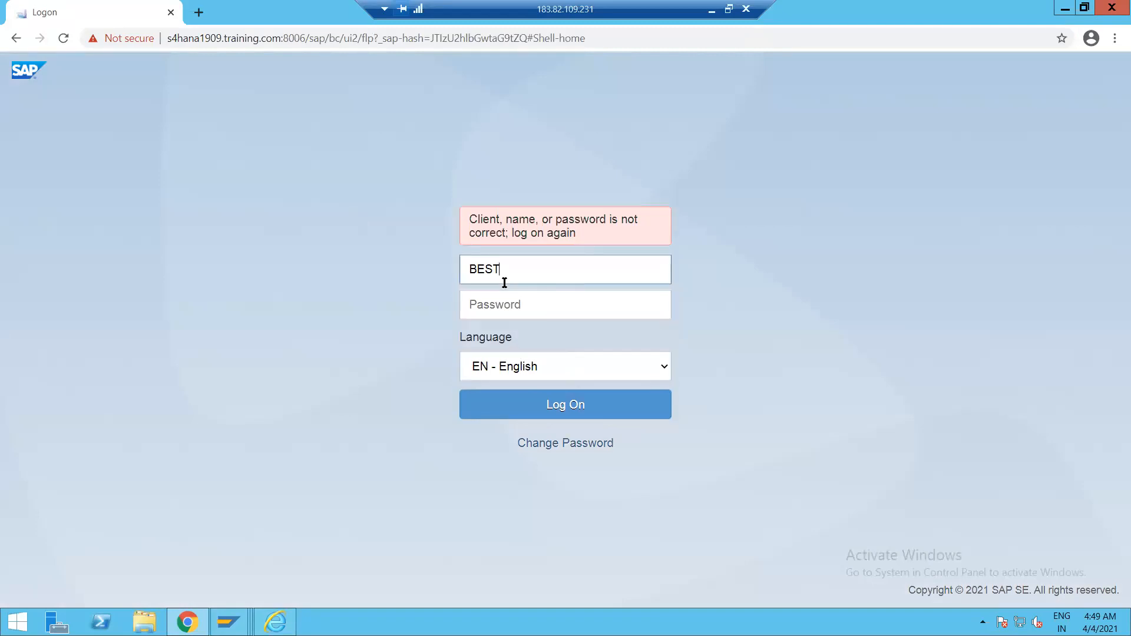
key("Tab")
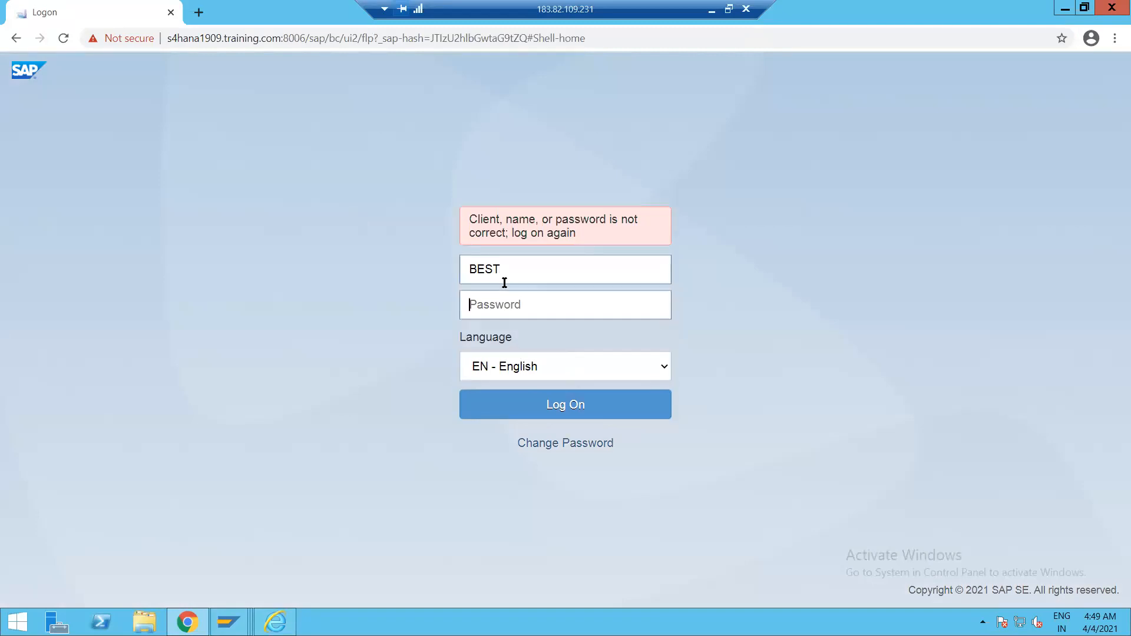
type("••••••••••")
key("Return")
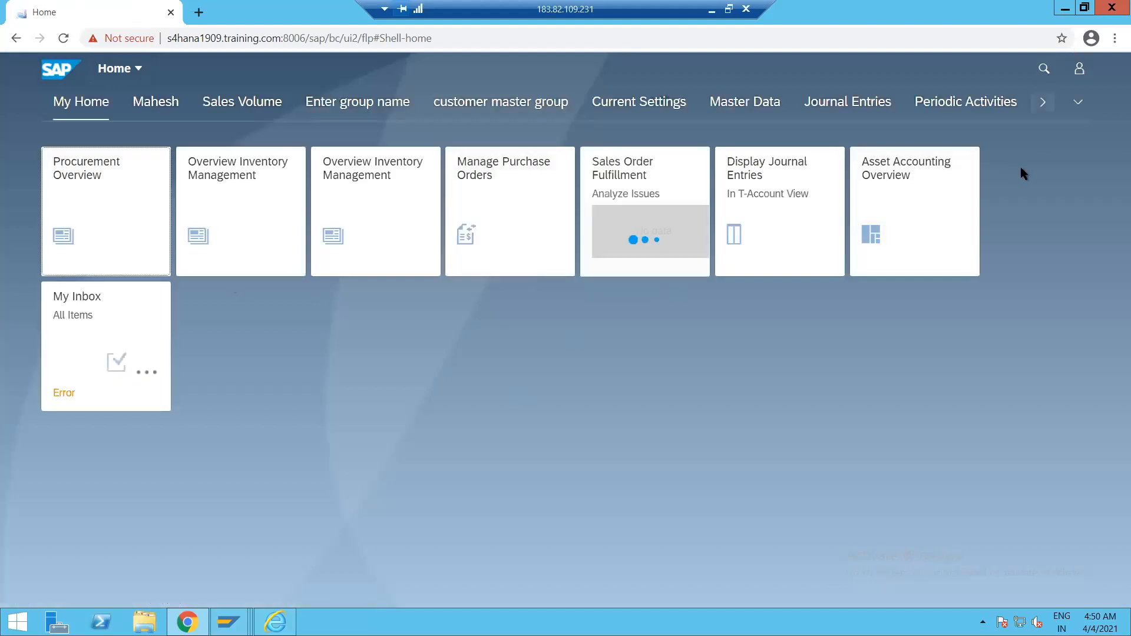
Search the launchpad for va01 and open the Create Sales Orders - VA01 app.
left_click(1045, 70)
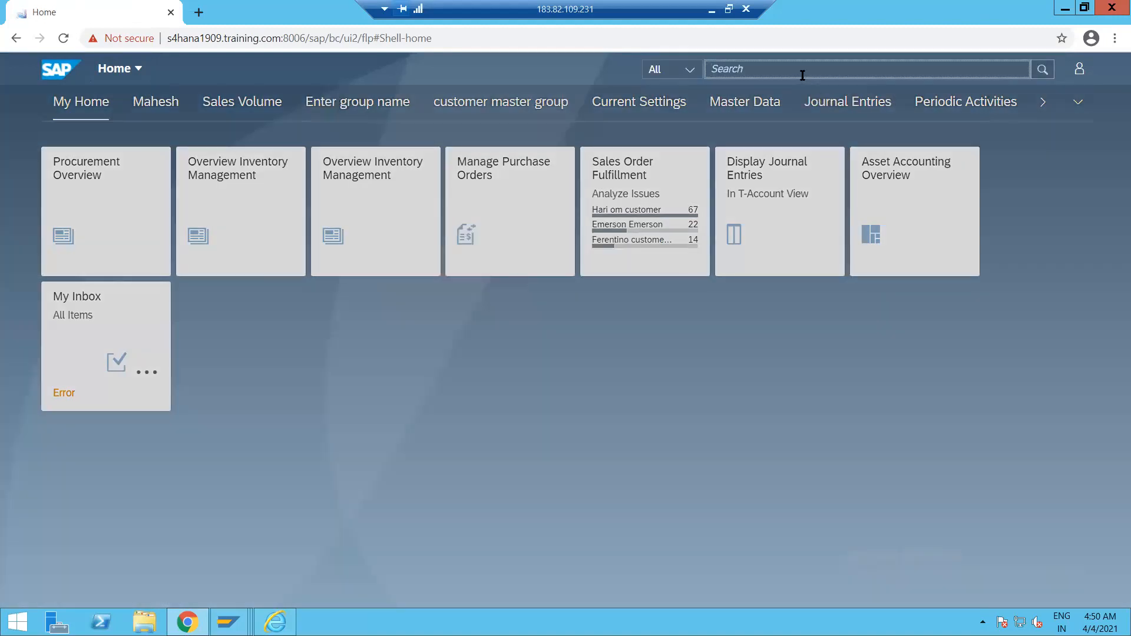
type("va01")
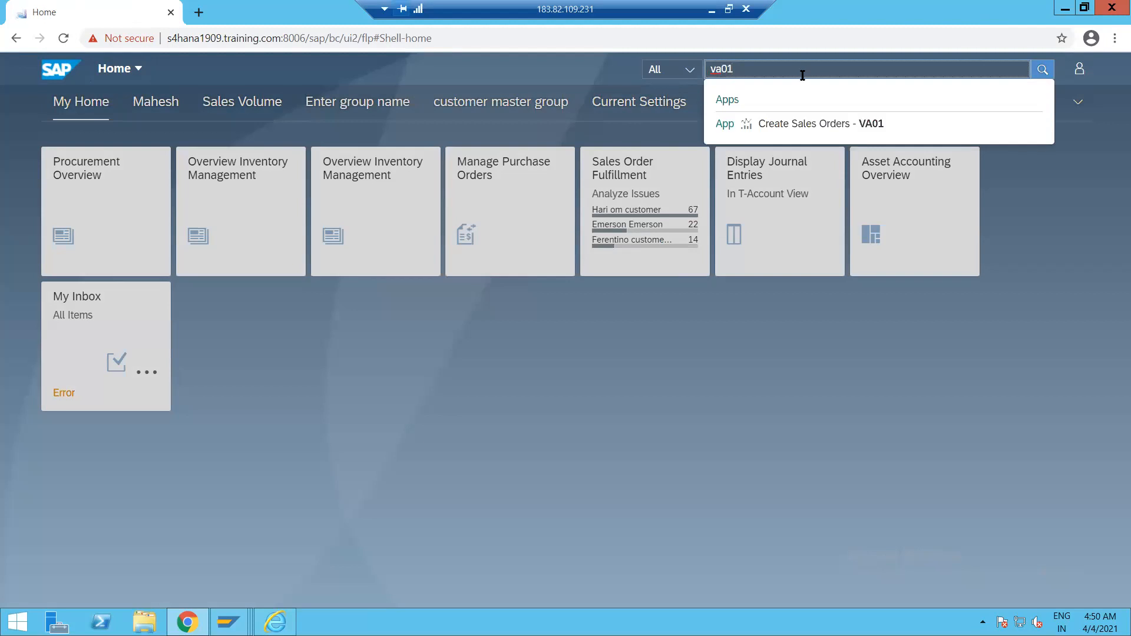
left_click(798, 129)
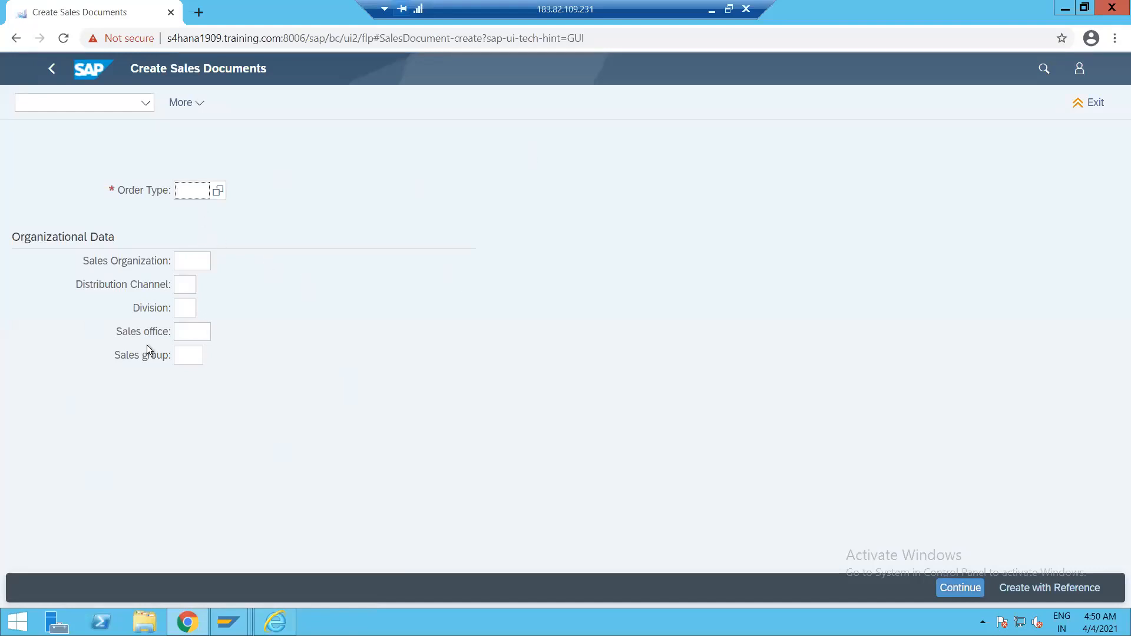
Set the order type to zzz and choose GSD1 DOMESTIC EU as the sales organization.
type("zzz")
left_click(190, 257)
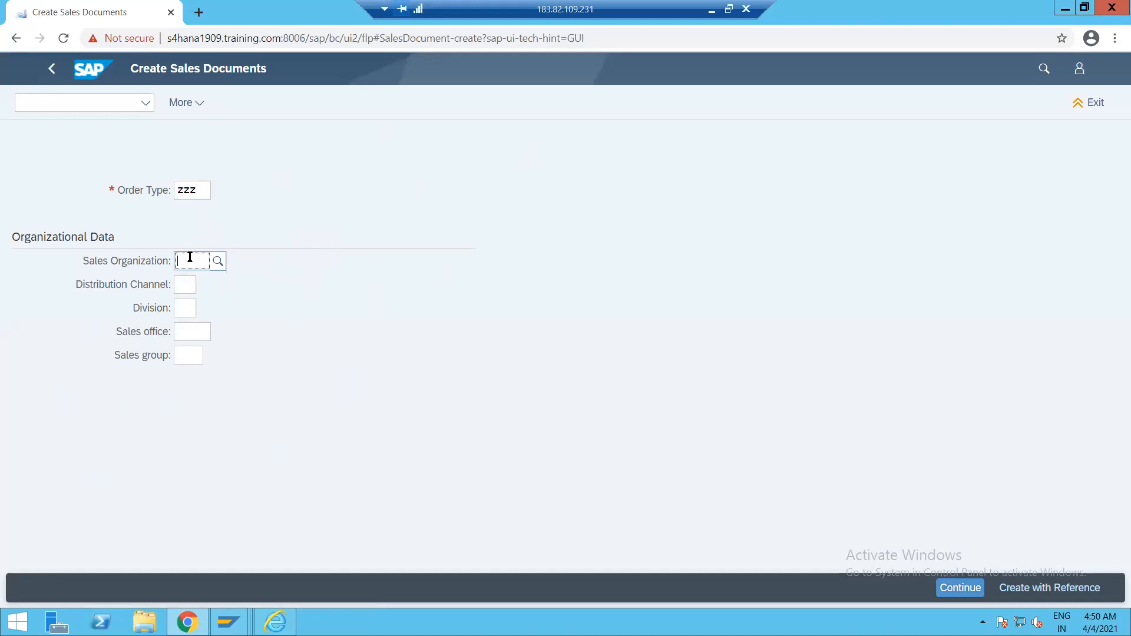
type("zs")
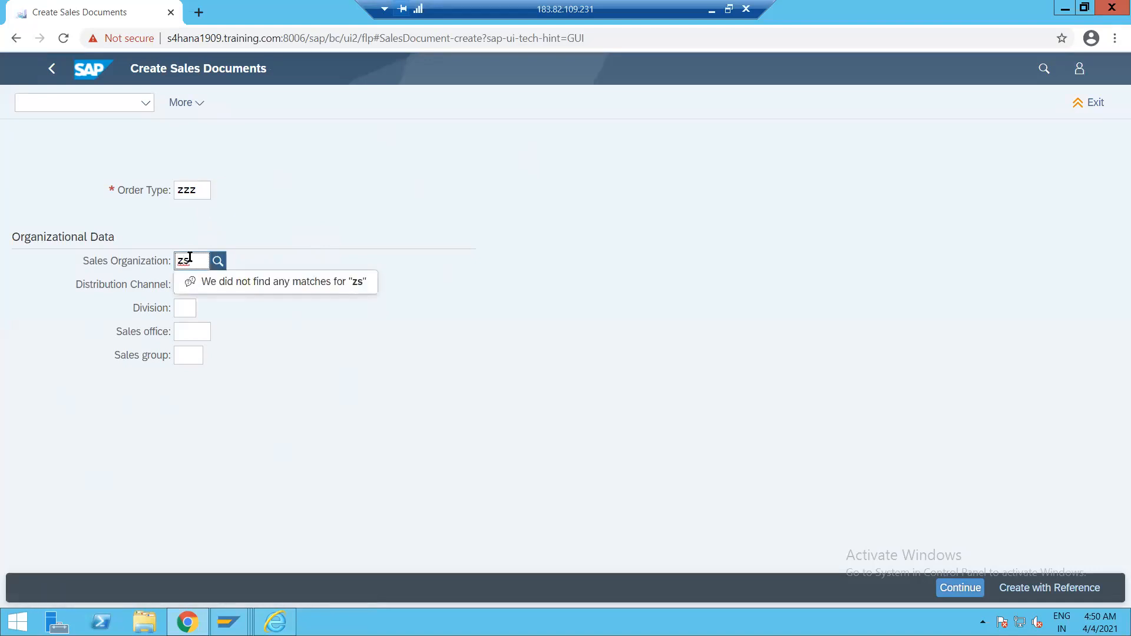
key("BackSpace")
key("BackSpace")
type("gs")
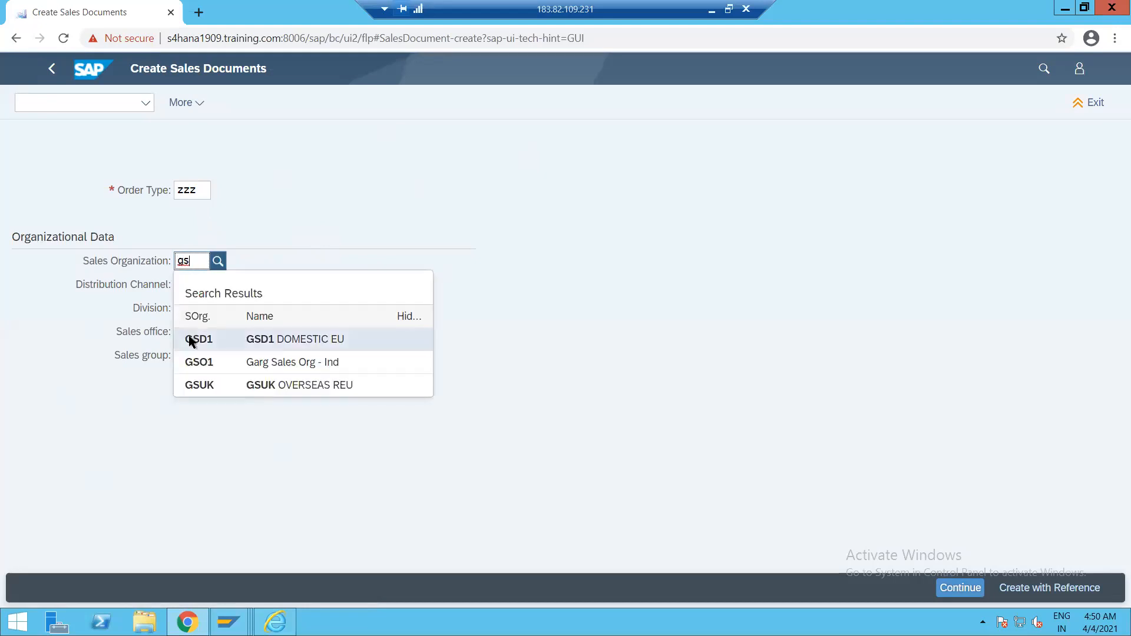
left_click(191, 341)
Set distribution channel GW (WHOLE SALE) and division CC (COFFEE), and continue to the standard order overview.
left_click(185, 284)
type("gw")
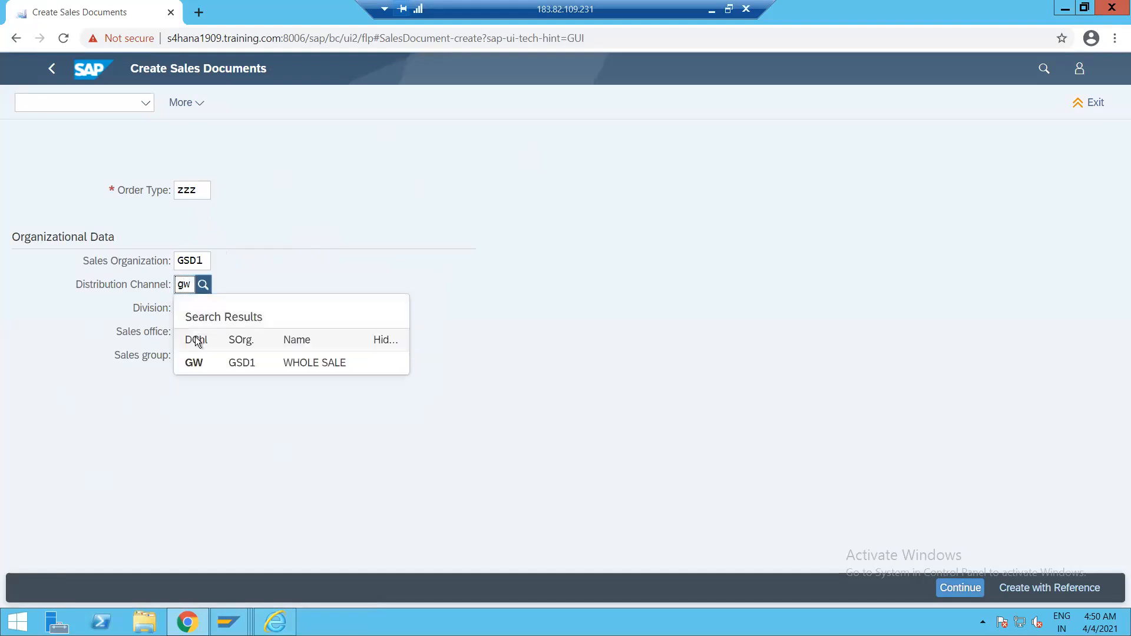
left_click(194, 362)
left_click(187, 307)
type("cc")
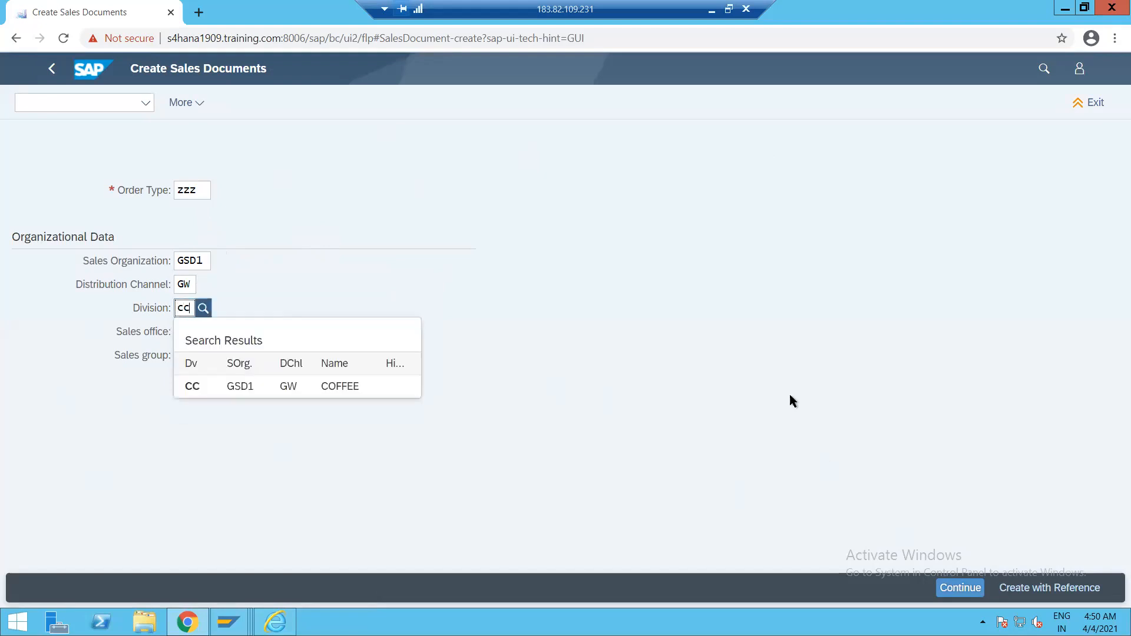
left_click(214, 391)
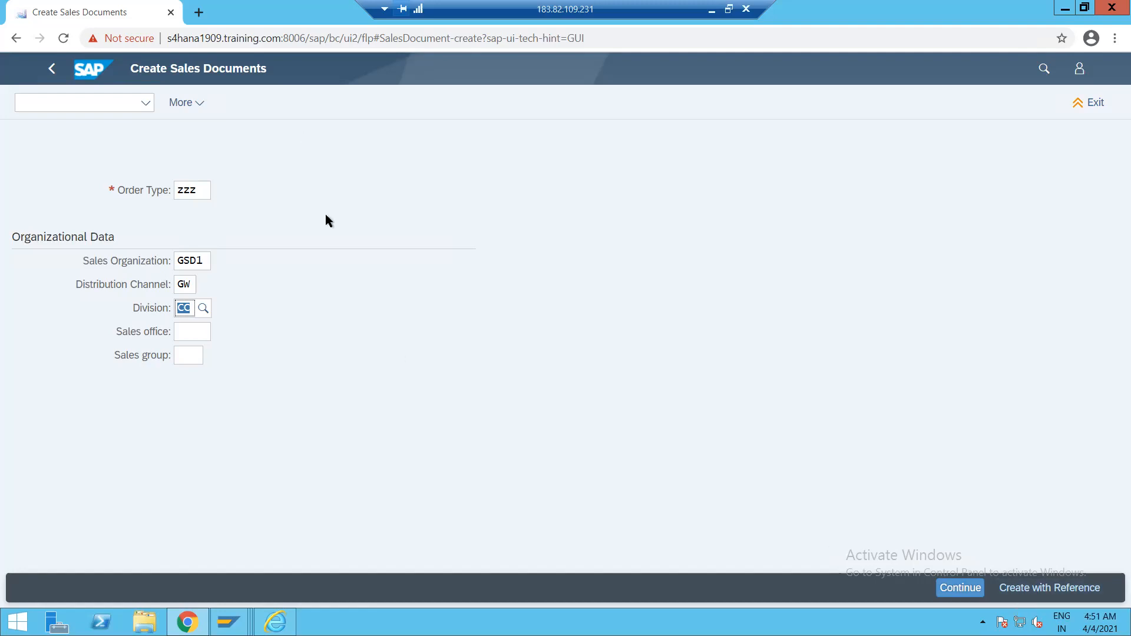
left_click(961, 592)
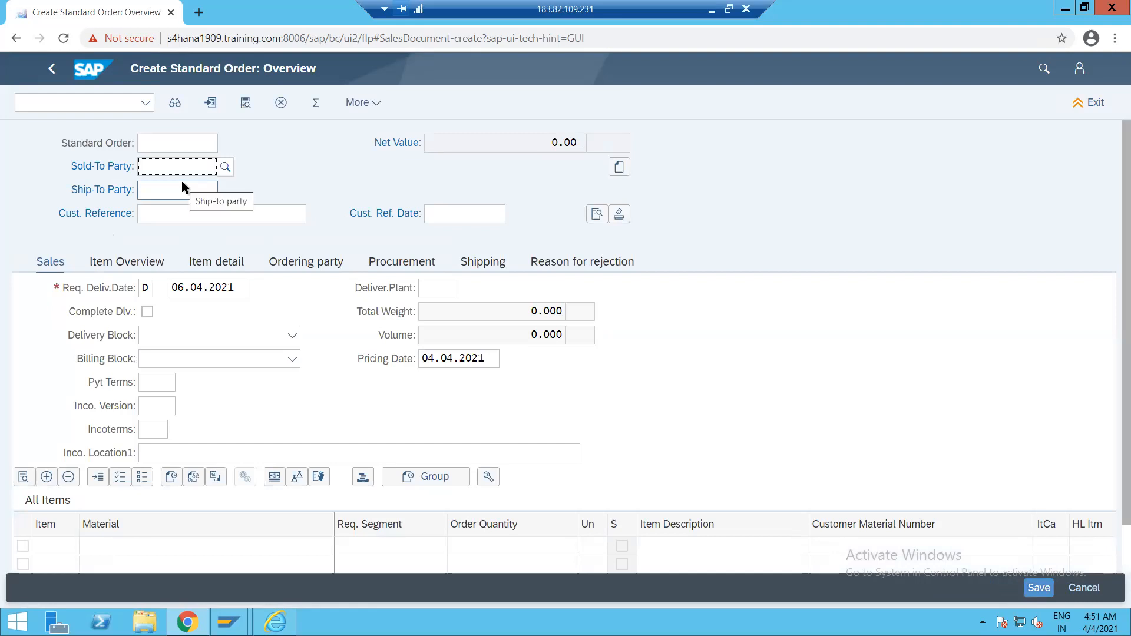
Try to look up the Sold-To Party with partial customer numbers, and clear the field.
key("BackSpace")
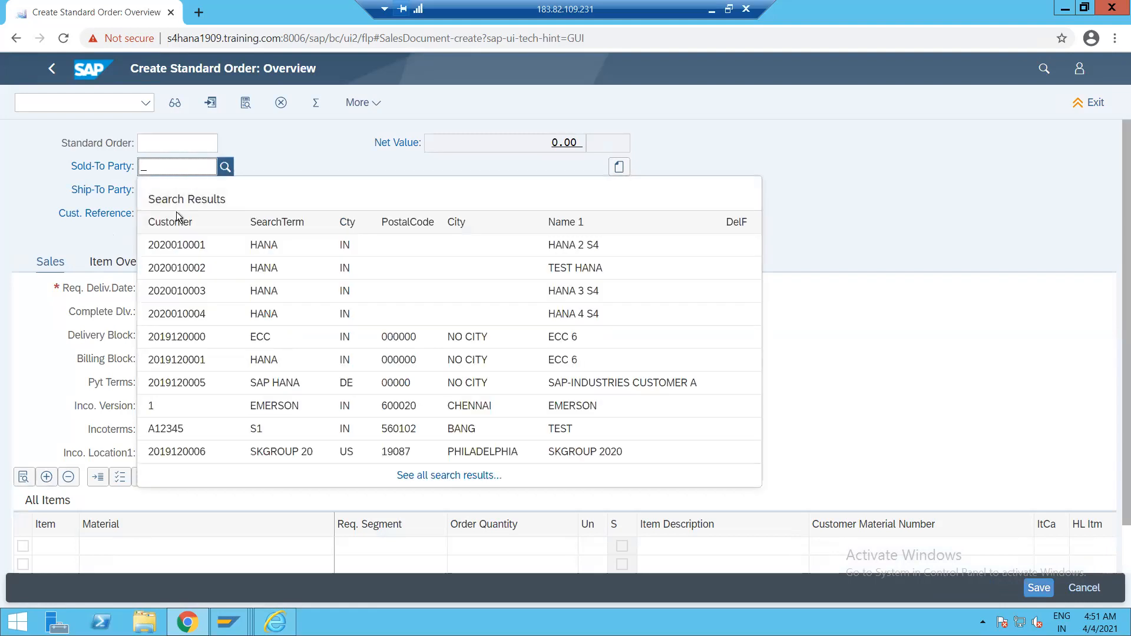
left_click(326, 160)
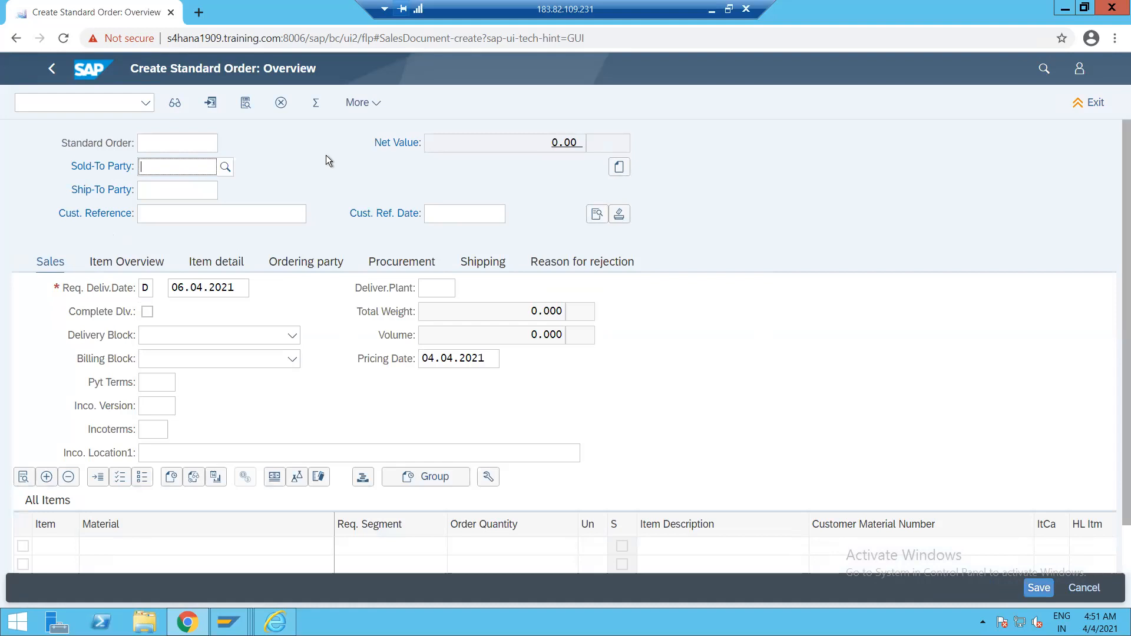
left_click(167, 169)
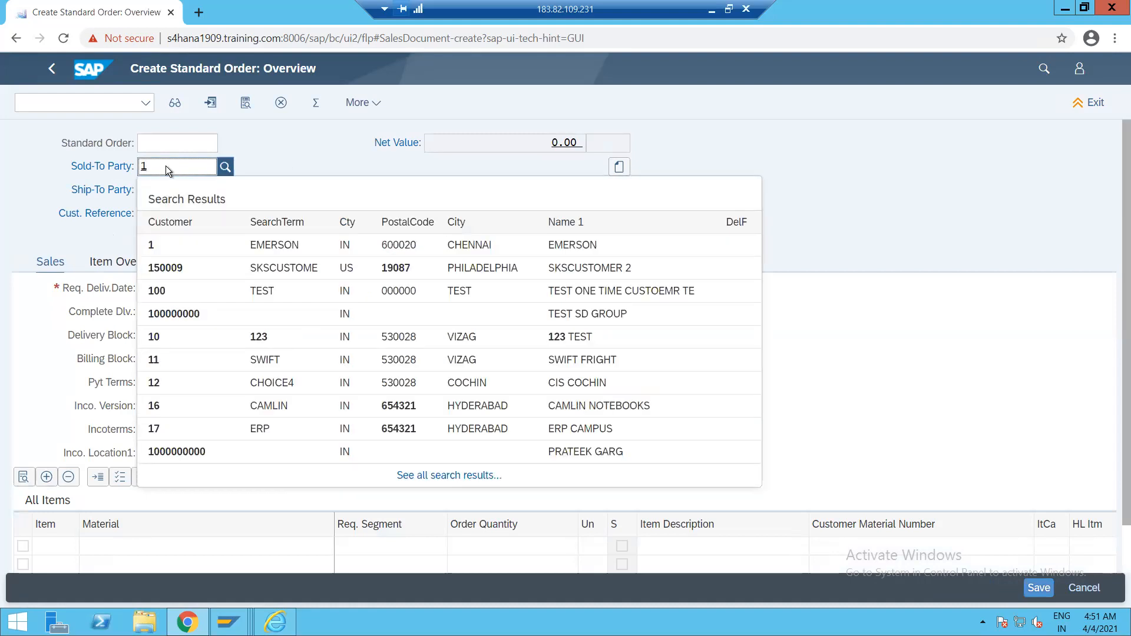
type("10000")
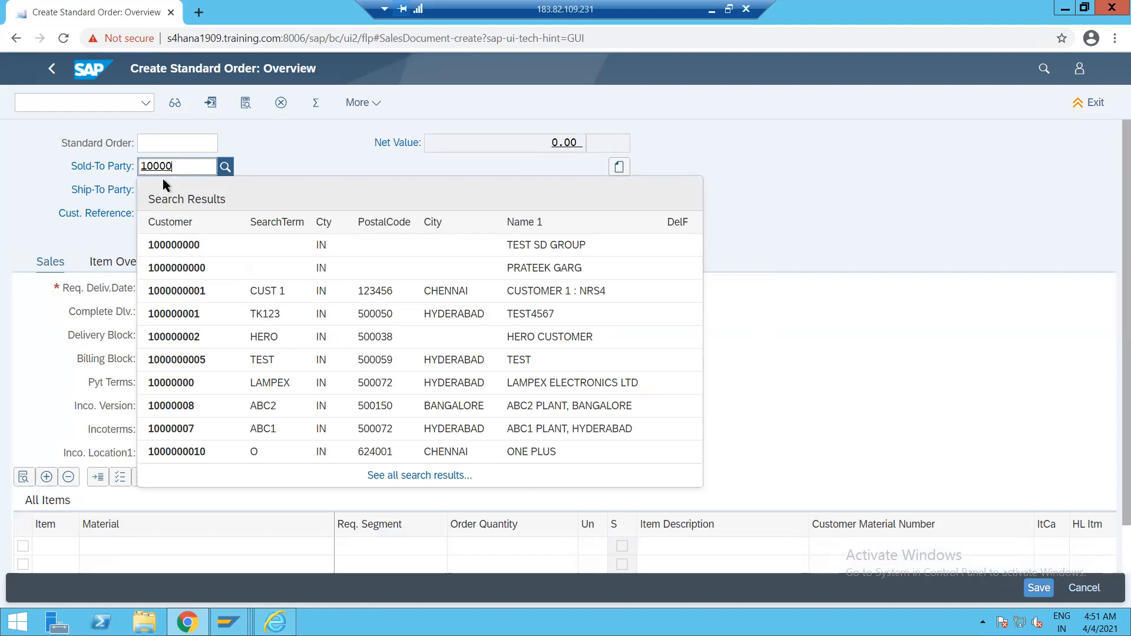
type("000")
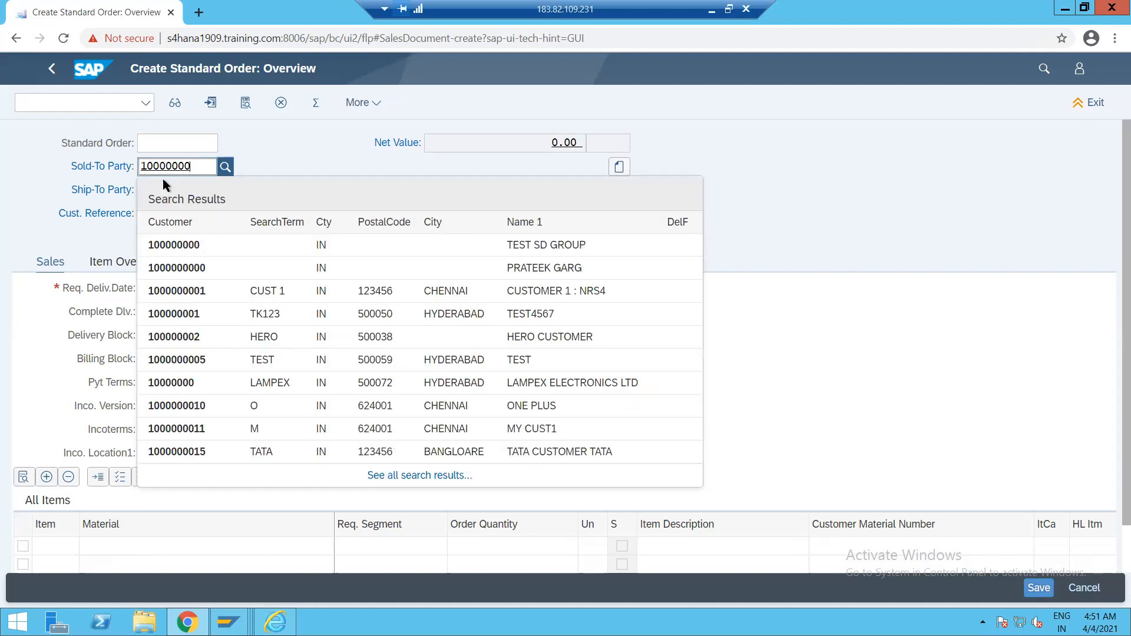
key("BackSpace")
key("BackSpace")
key("BackSpace")
type("2")
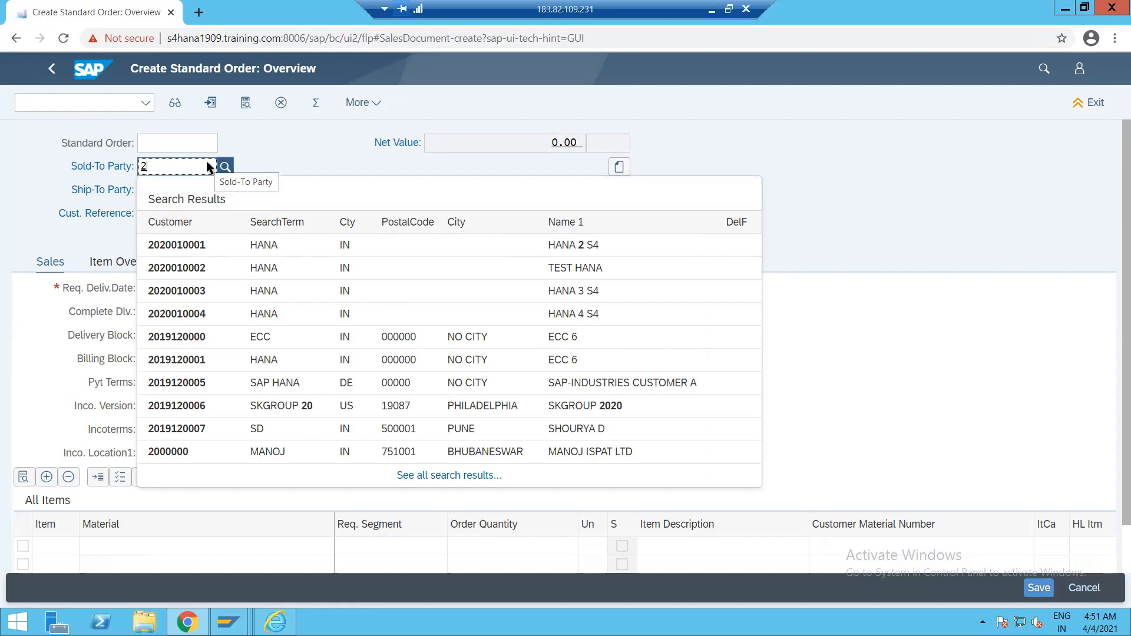
key("BackSpace")
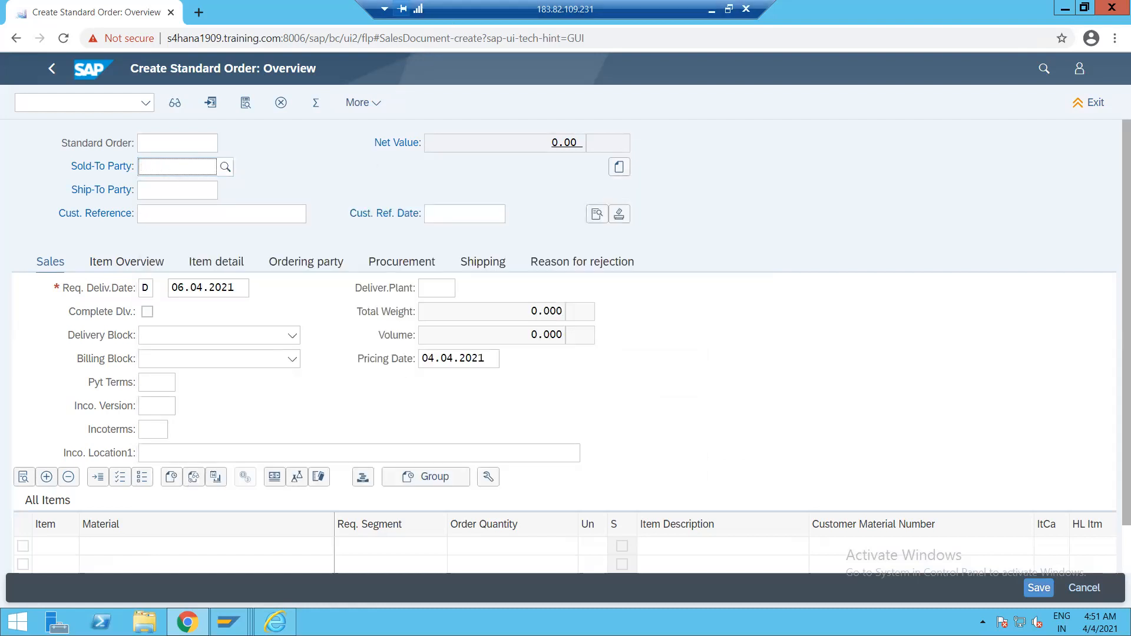
Switch to the Change Billing Documents window in SAP GUI, open the prefilled ZF2 invoice and copy its payer number.
left_click(228, 621)
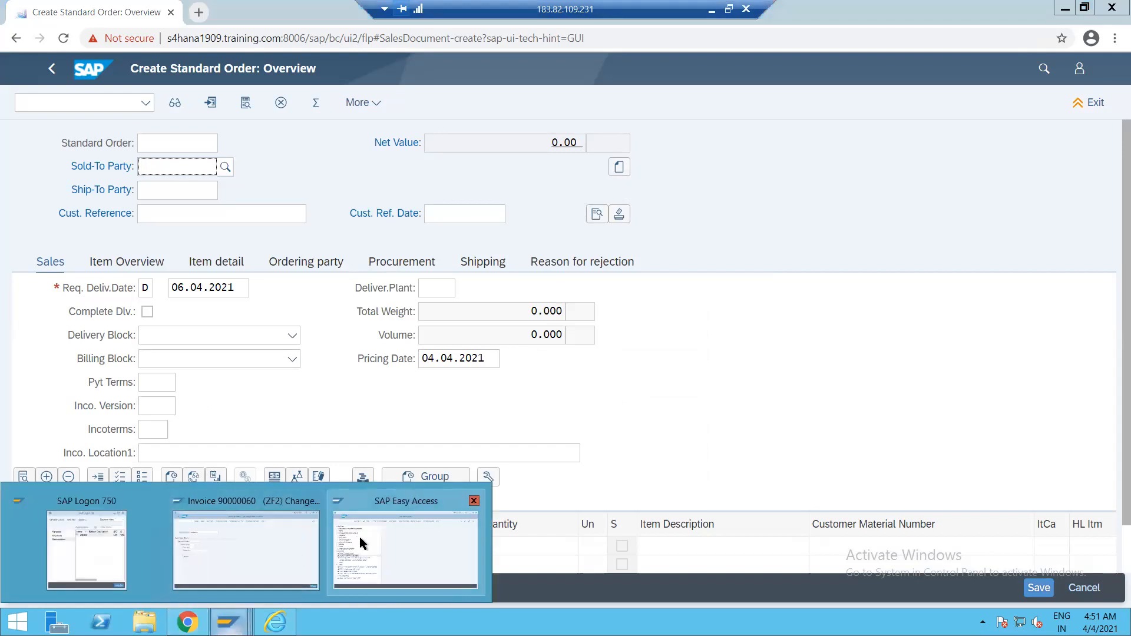
left_click(283, 535)
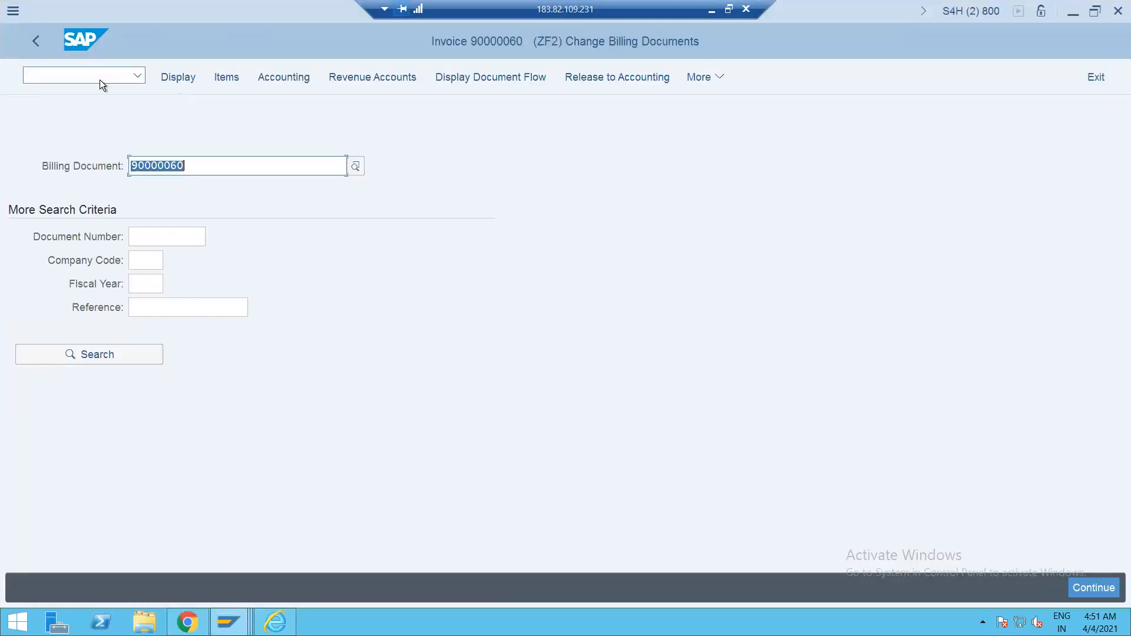
left_click(93, 69)
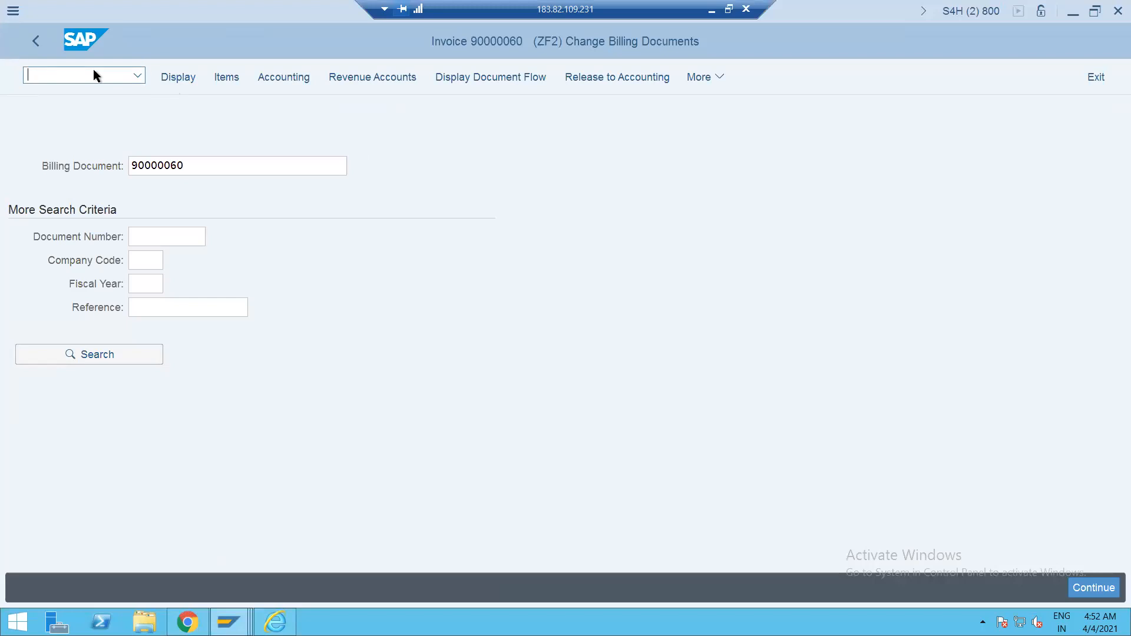
key("Return")
left_click_drag(162, 144, 238, 147)
key("ctrl+c")
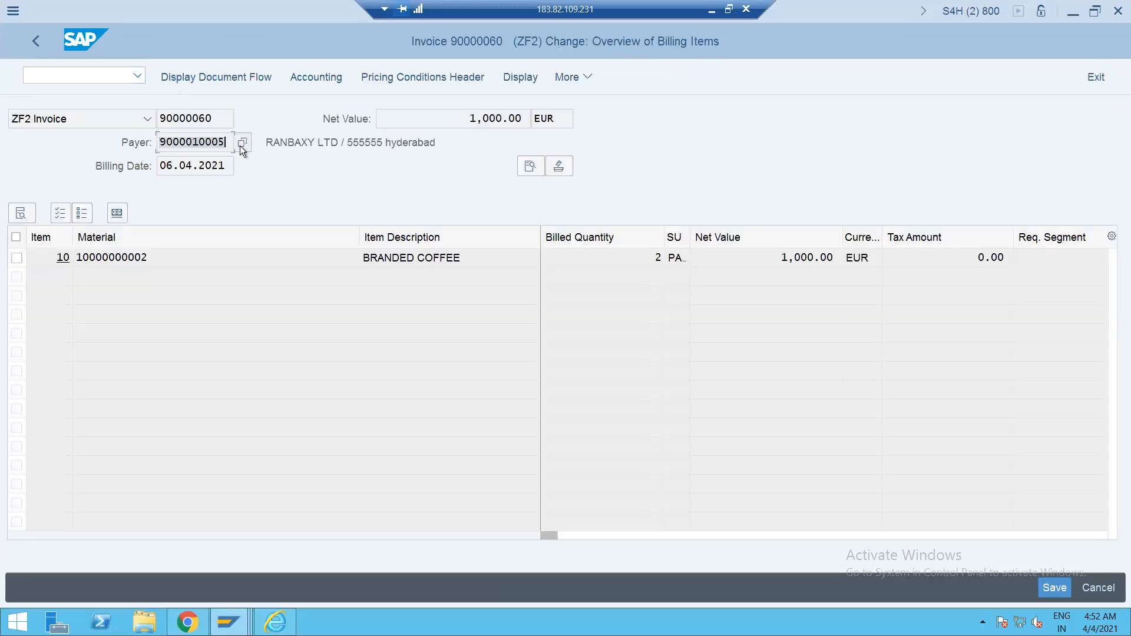
left_click(275, 623)
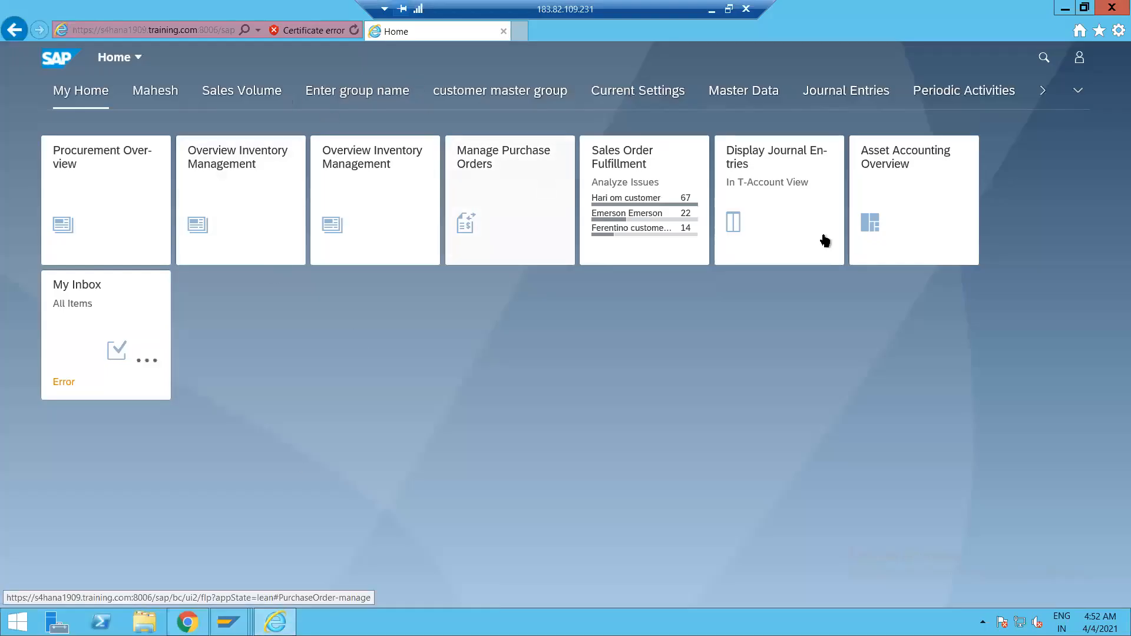
left_click(228, 622)
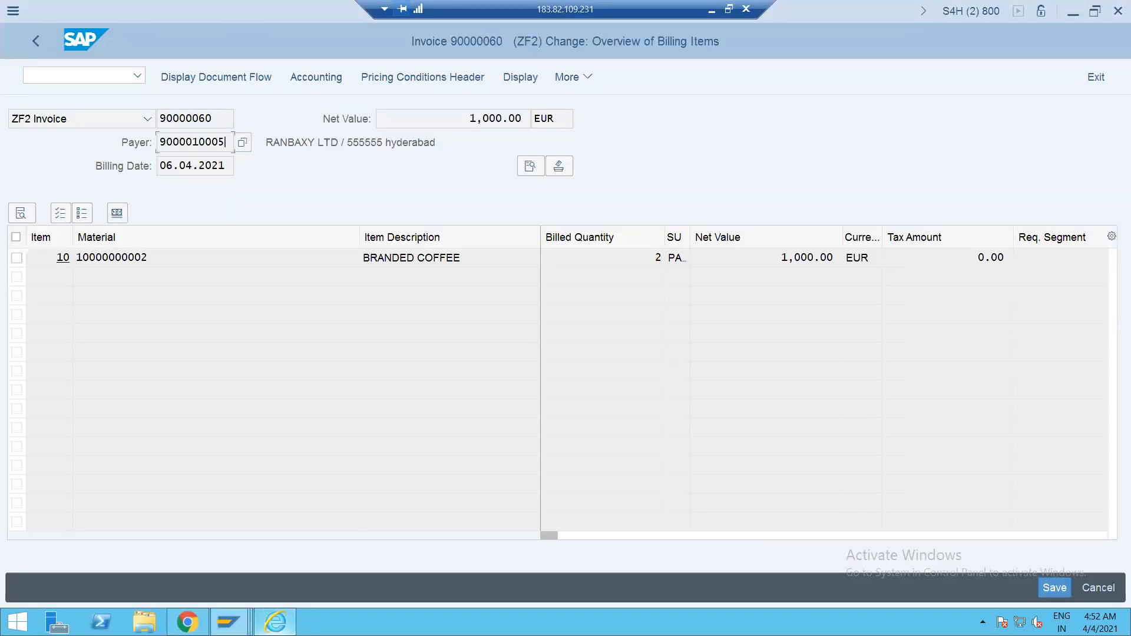
mouse_move(228, 622)
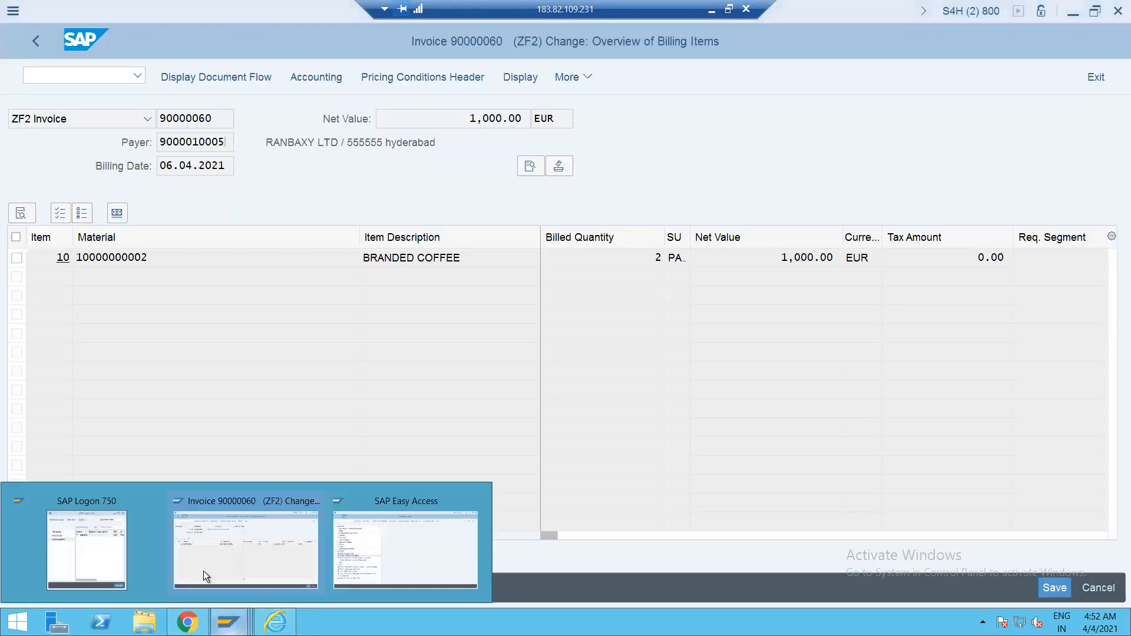
left_click(254, 557)
mouse_move(236, 620)
left_click(370, 551)
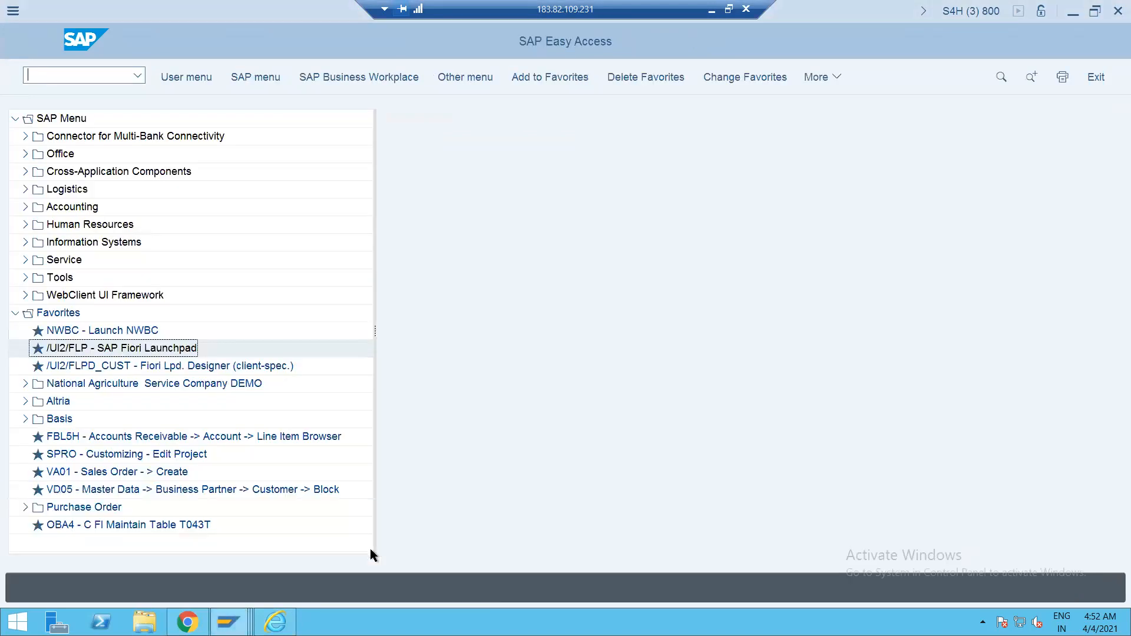
left_click(275, 621)
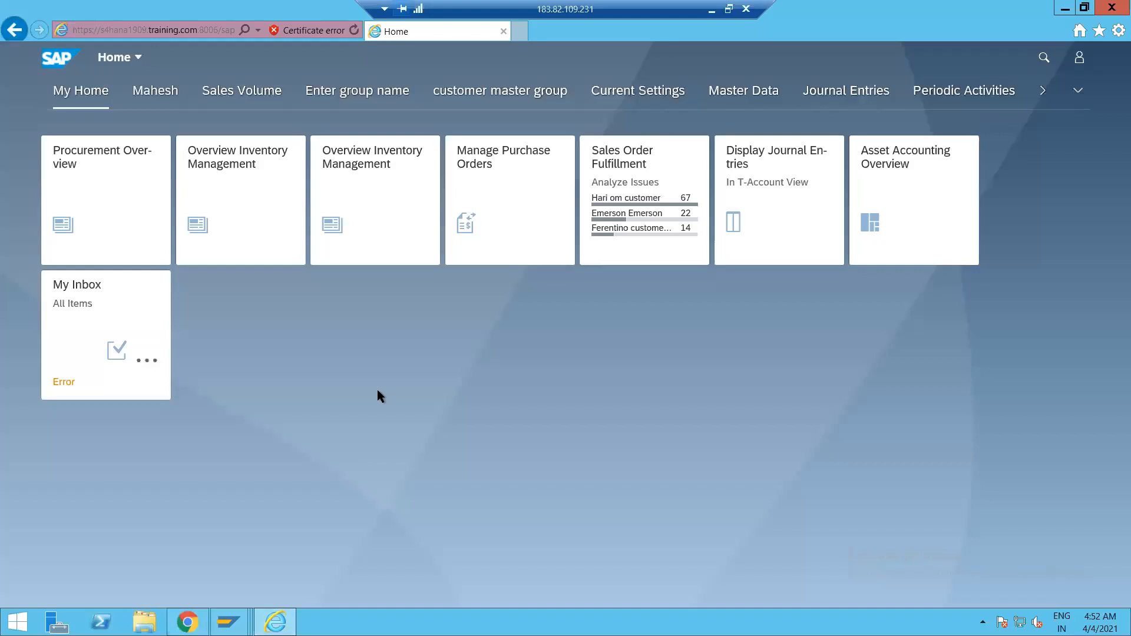
left_click(1038, 58)
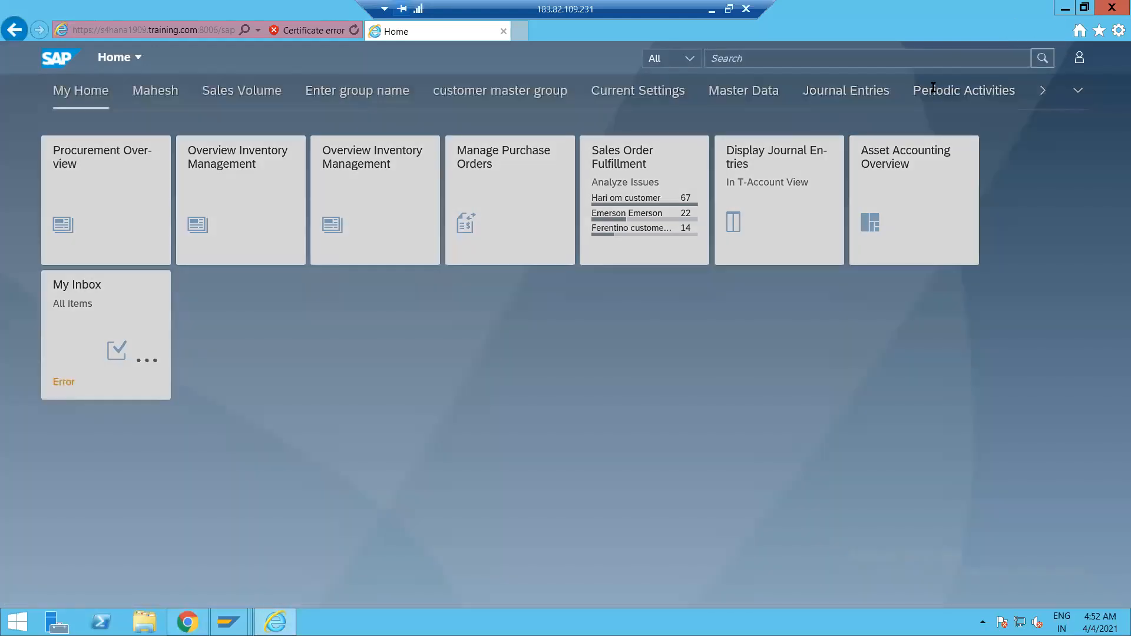
left_click(806, 69)
left_click(1042, 59)
left_click(909, 65)
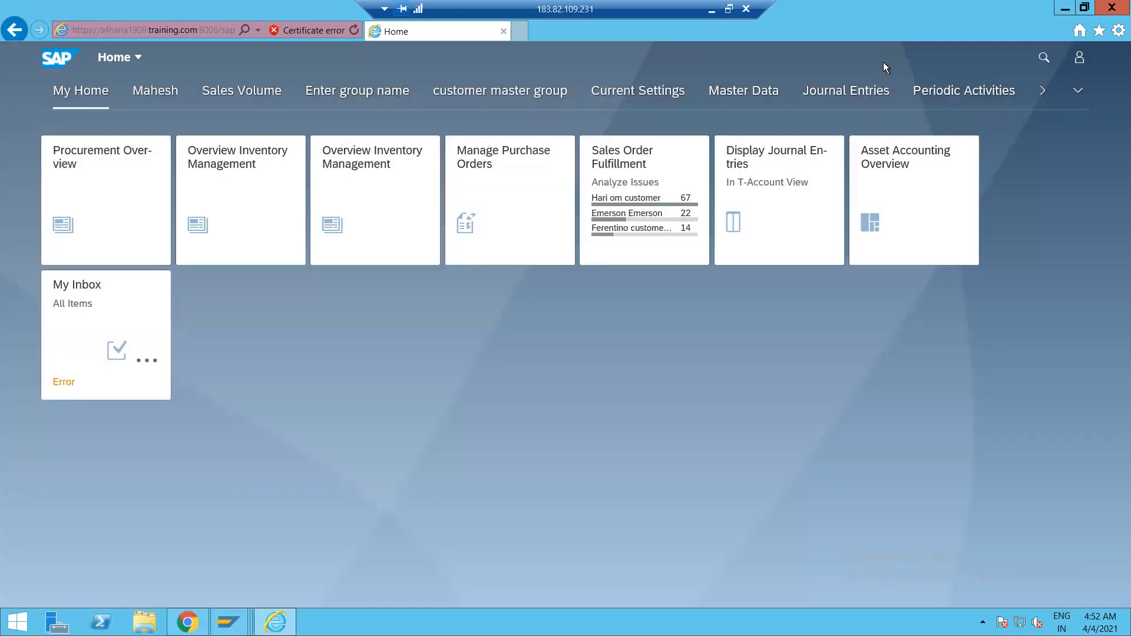
left_click(1043, 59)
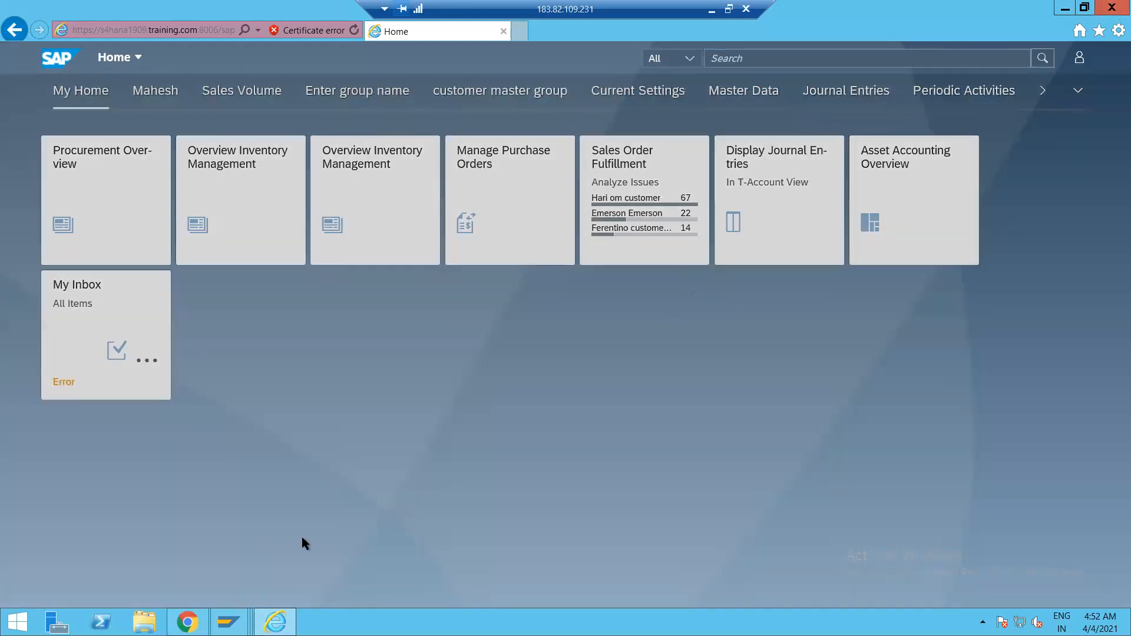
Switch to the standard order in Chrome and enter the copied payer number as the Sold-To Party.
left_click(187, 622)
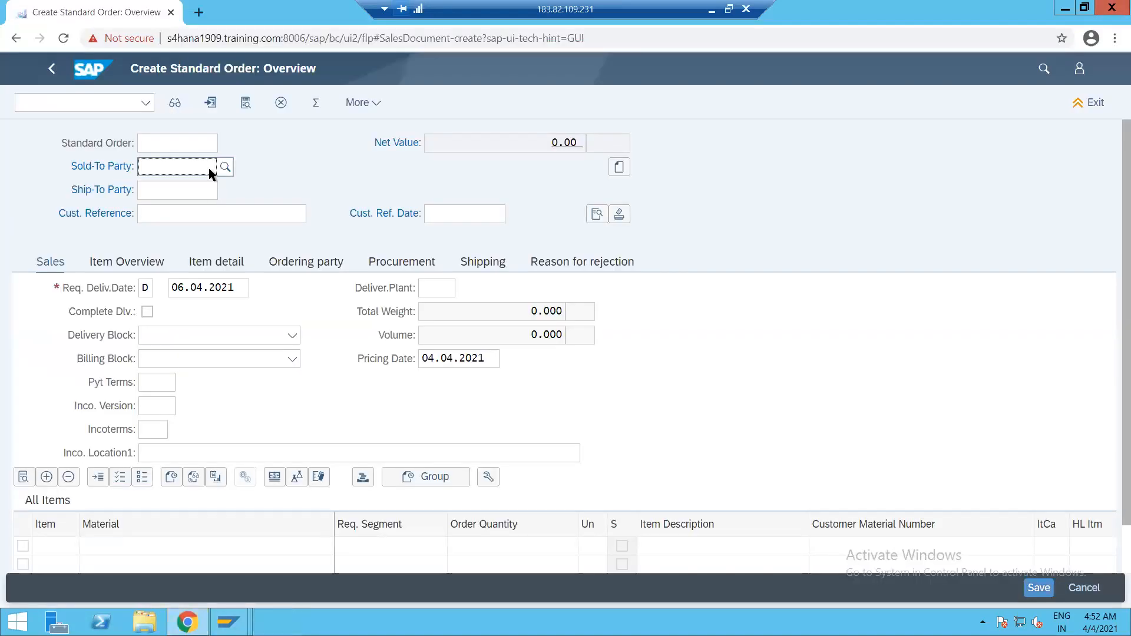
key("ctrl+v")
left_click(176, 185)
key("Return")
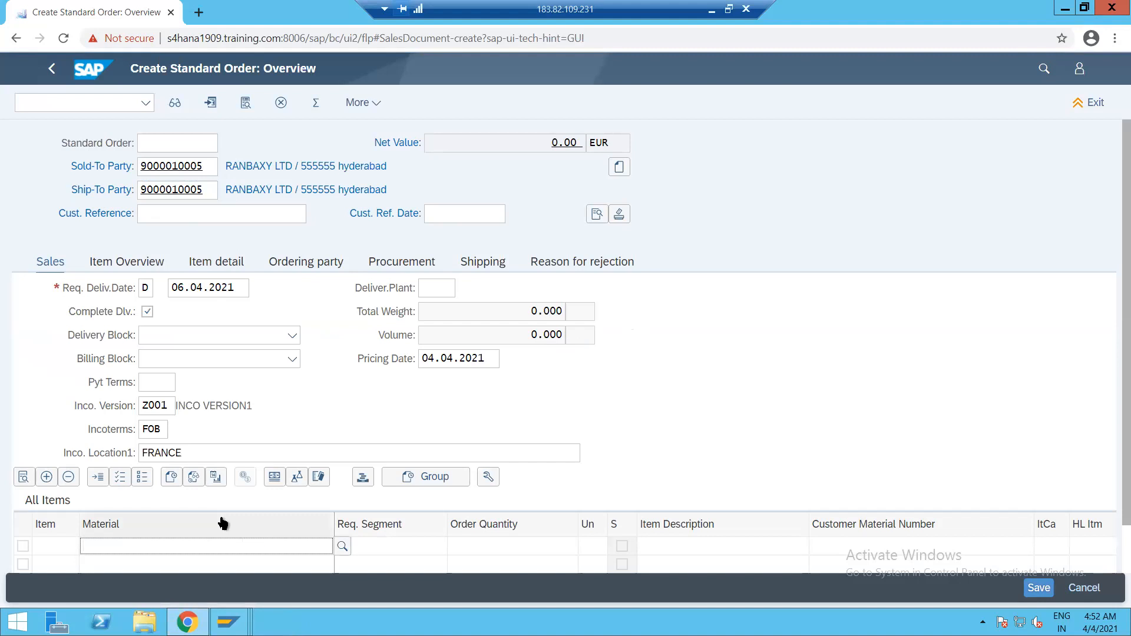
Switch to the ZF2 invoice in SAP GUI and copy the material number of its BRANDED COFFEE item.
left_click(222, 545)
mouse_move(228, 621)
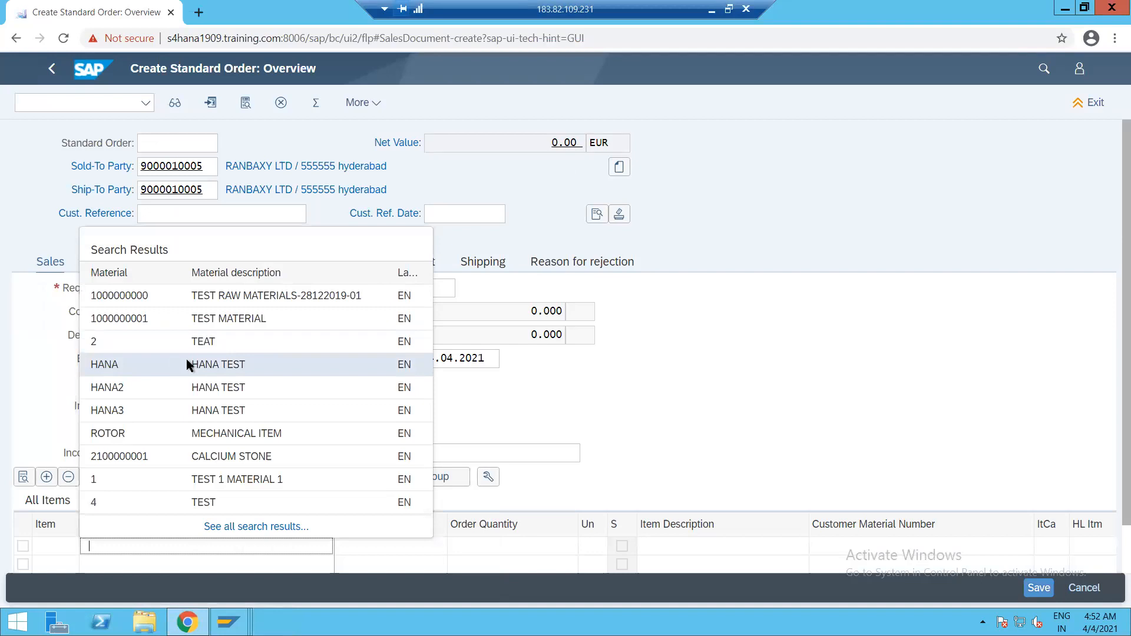
left_click(712, 448)
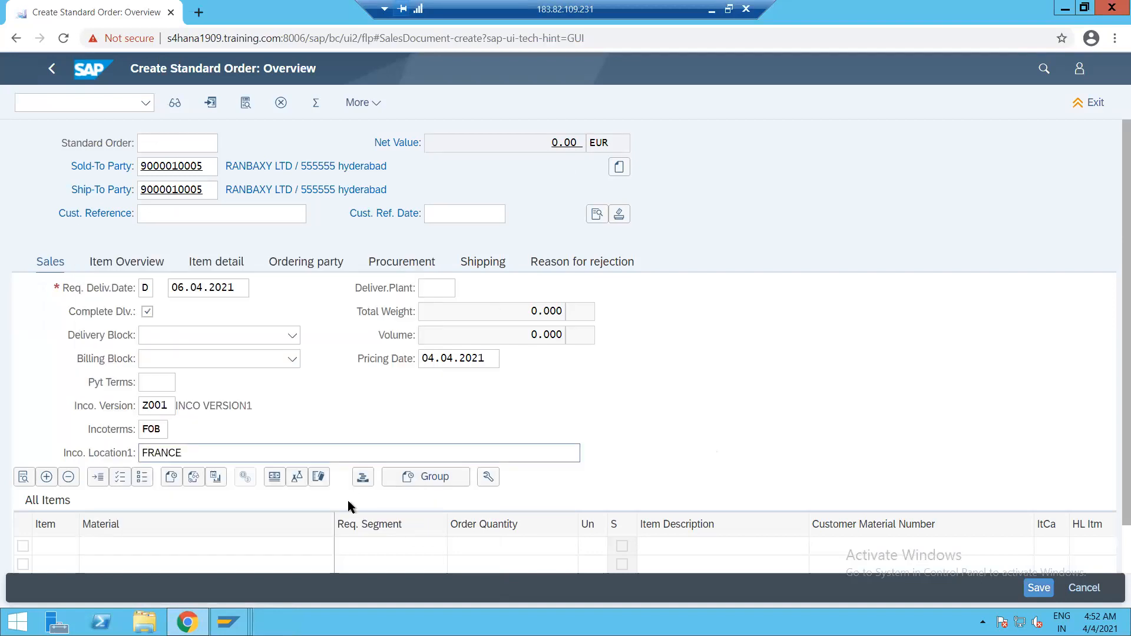
mouse_move(228, 621)
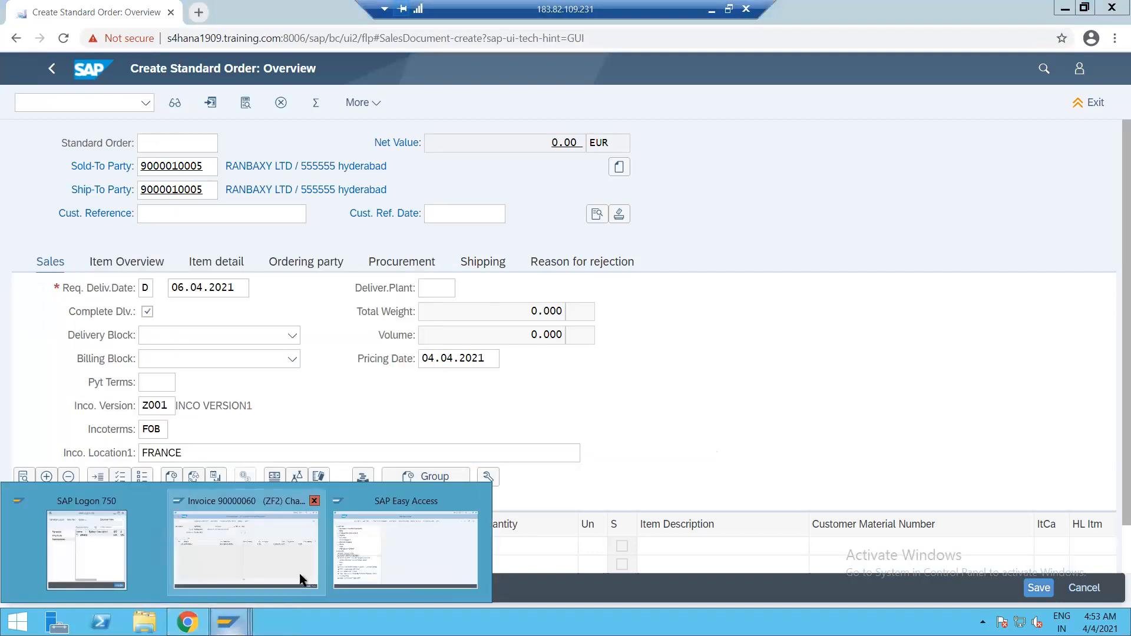
left_click(233, 567)
left_click_drag(151, 257, 53, 255)
key("ctrl+c")
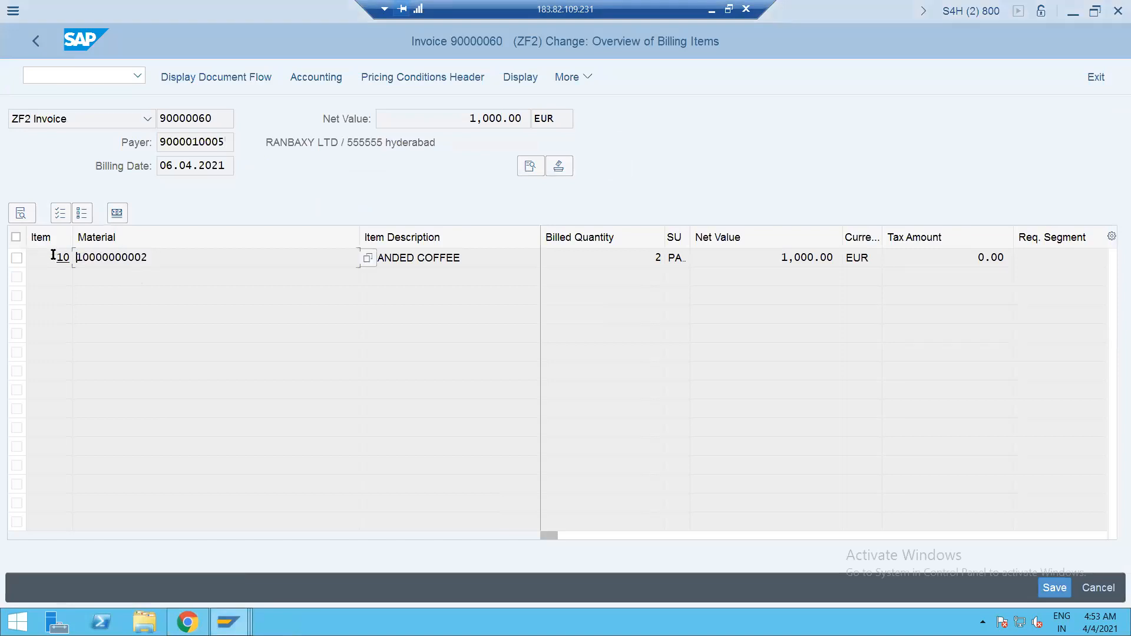
left_click(1073, 13)
left_click(1069, 11)
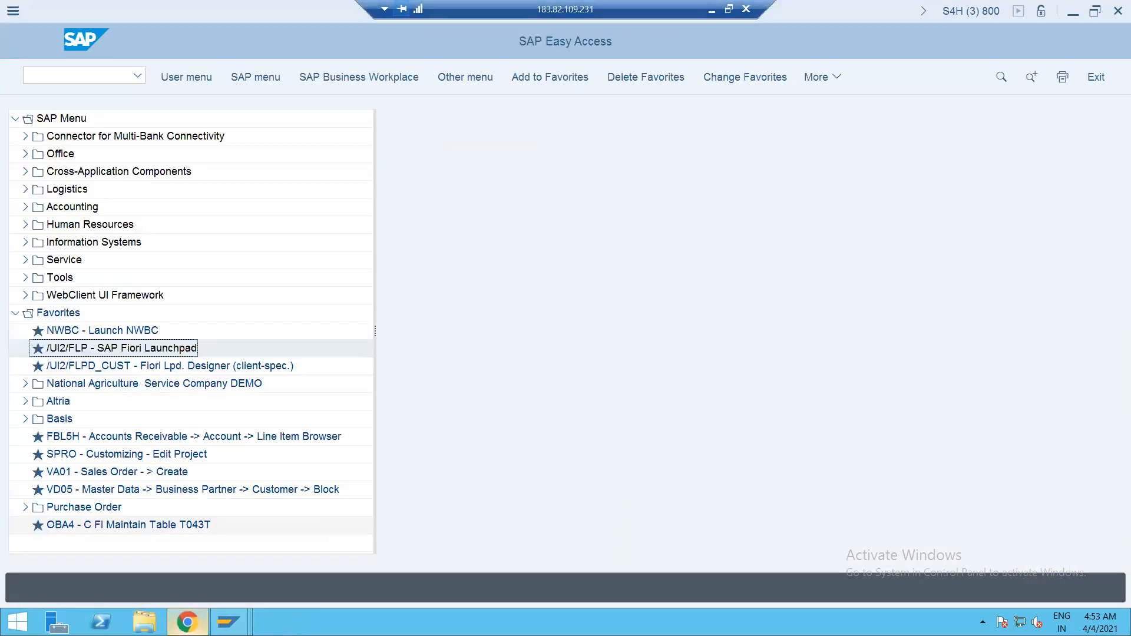
left_click(188, 622)
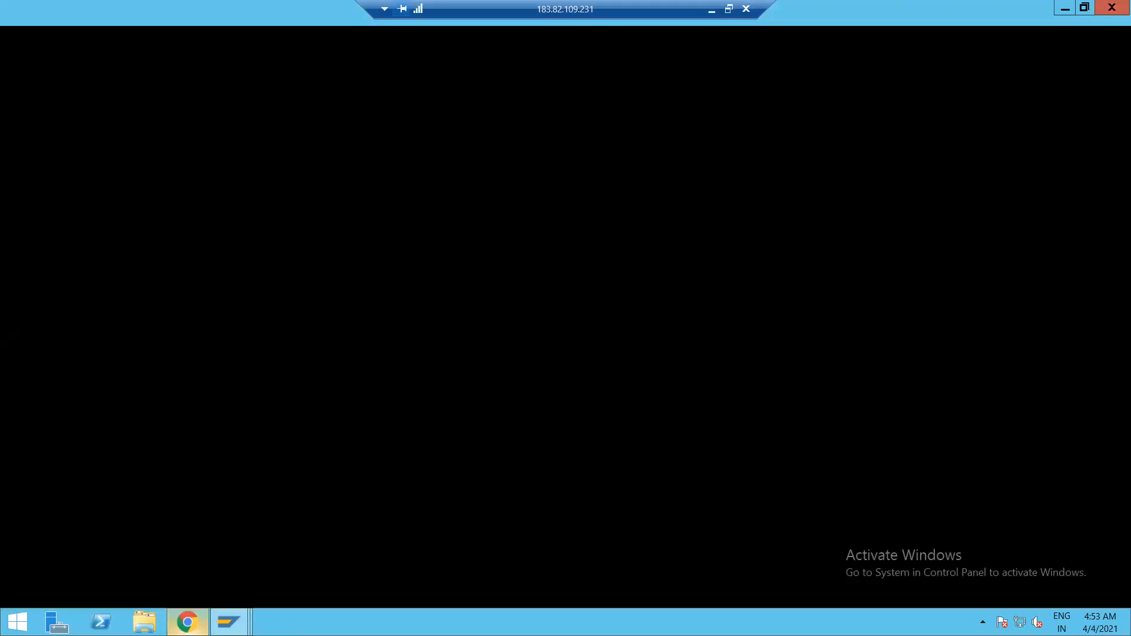
left_click(184, 557)
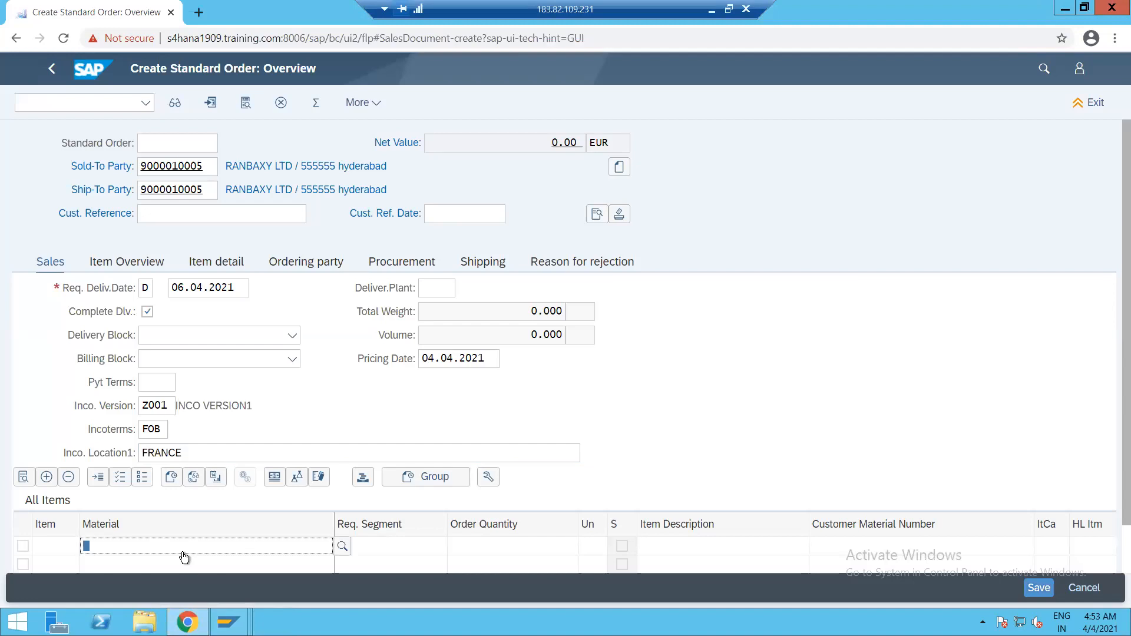
key("ctrl+v")
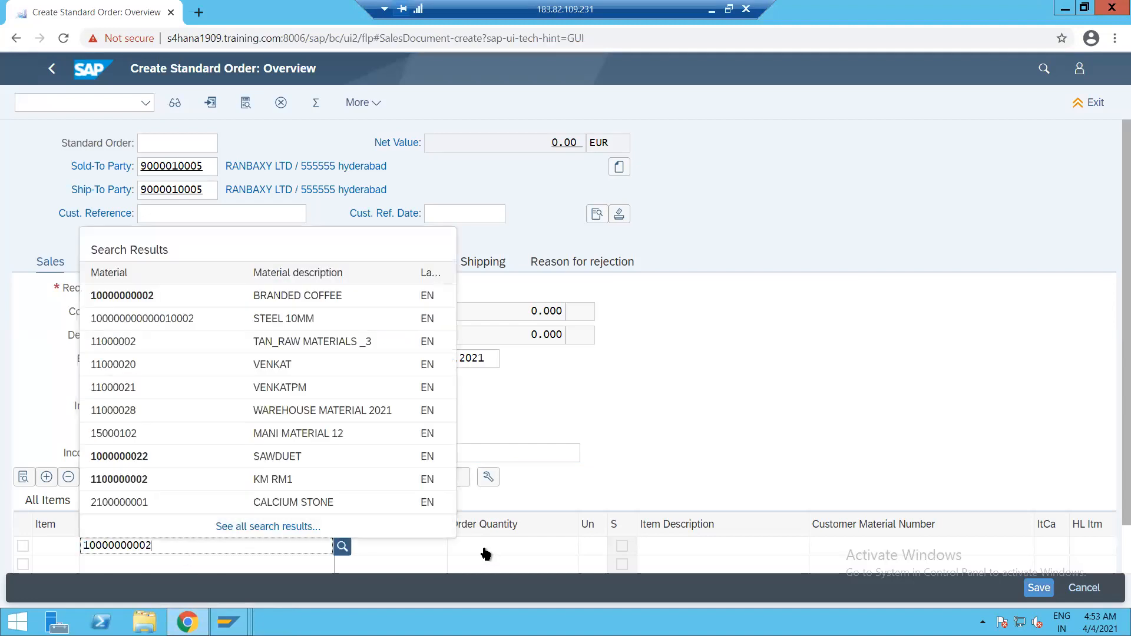
left_click(305, 296)
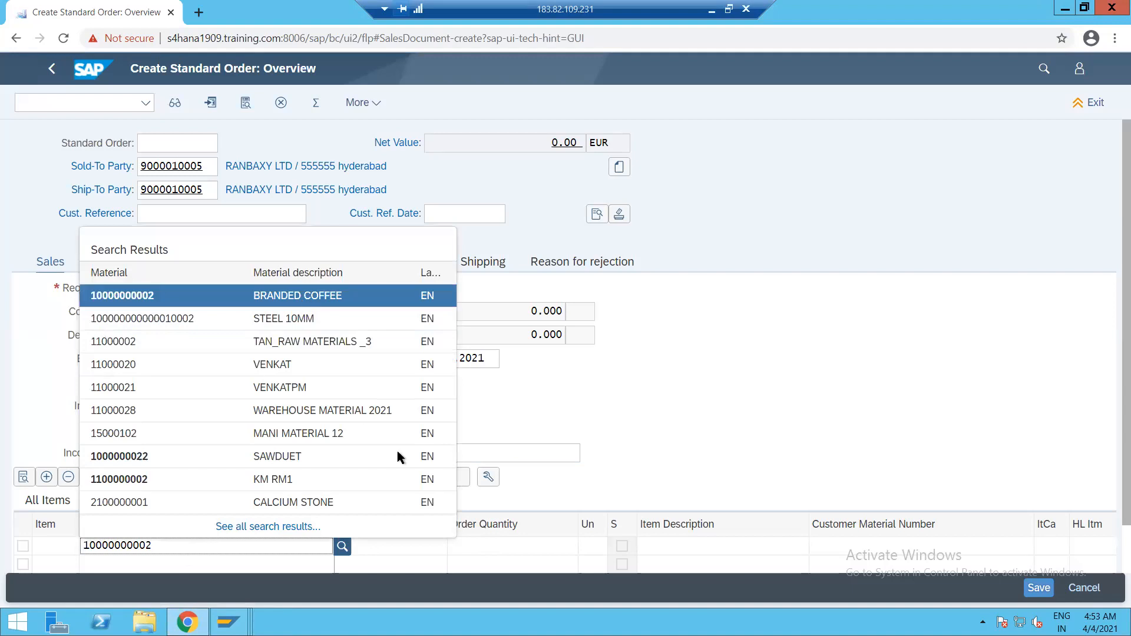
left_click(461, 547)
type("1")
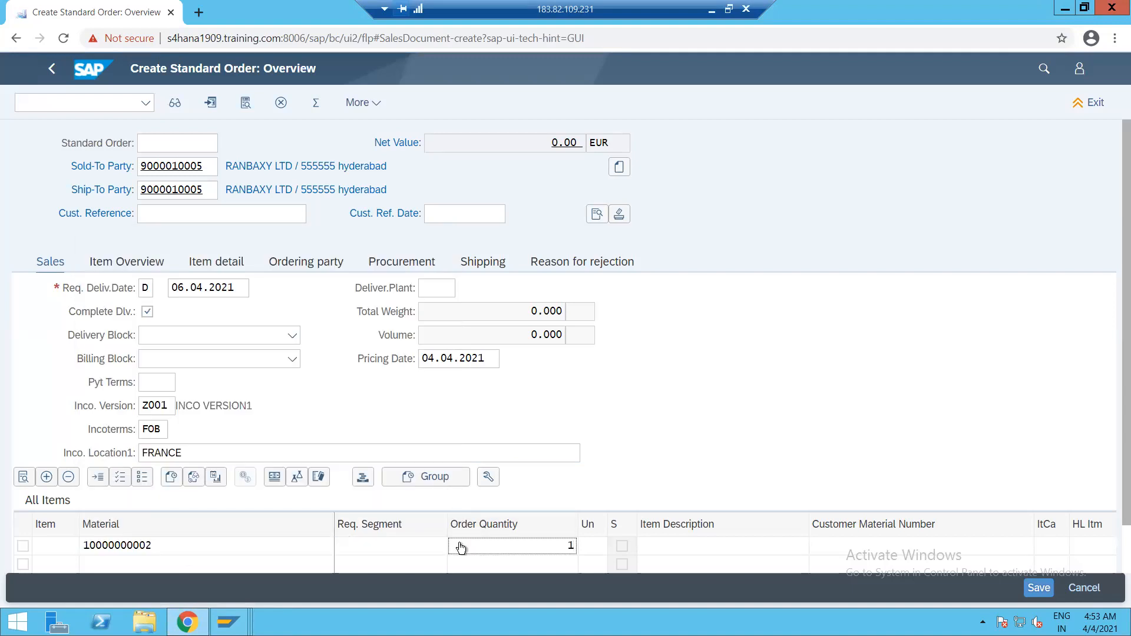
key("Return")
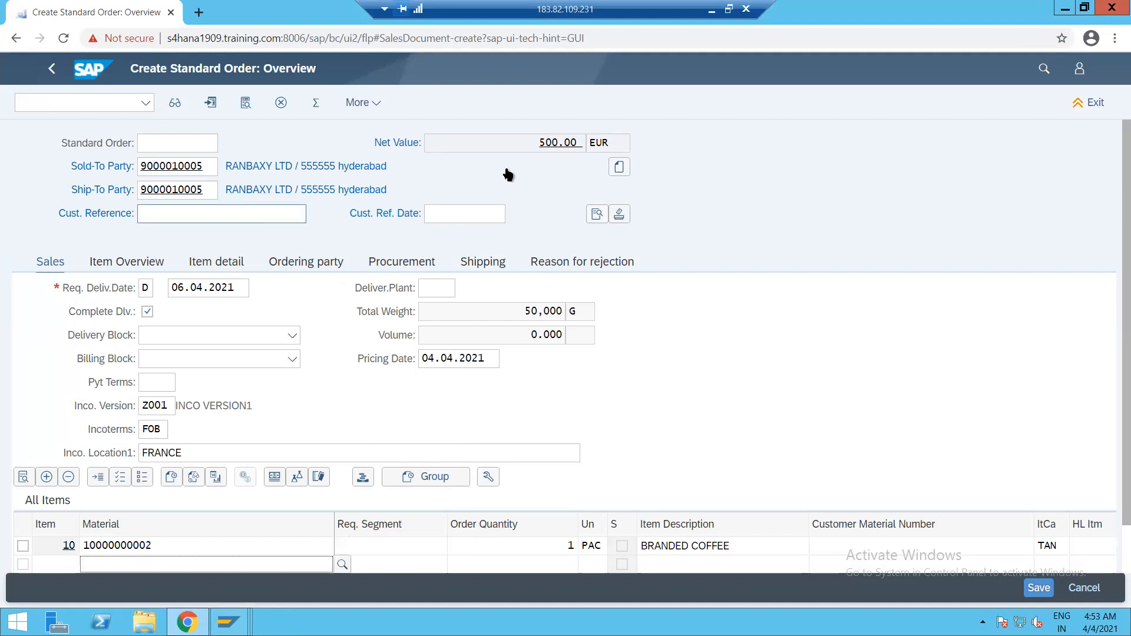
Check the order's incompletion log, fill in the missing payment terms as Z001 and return to the order overview.
left_click(379, 102)
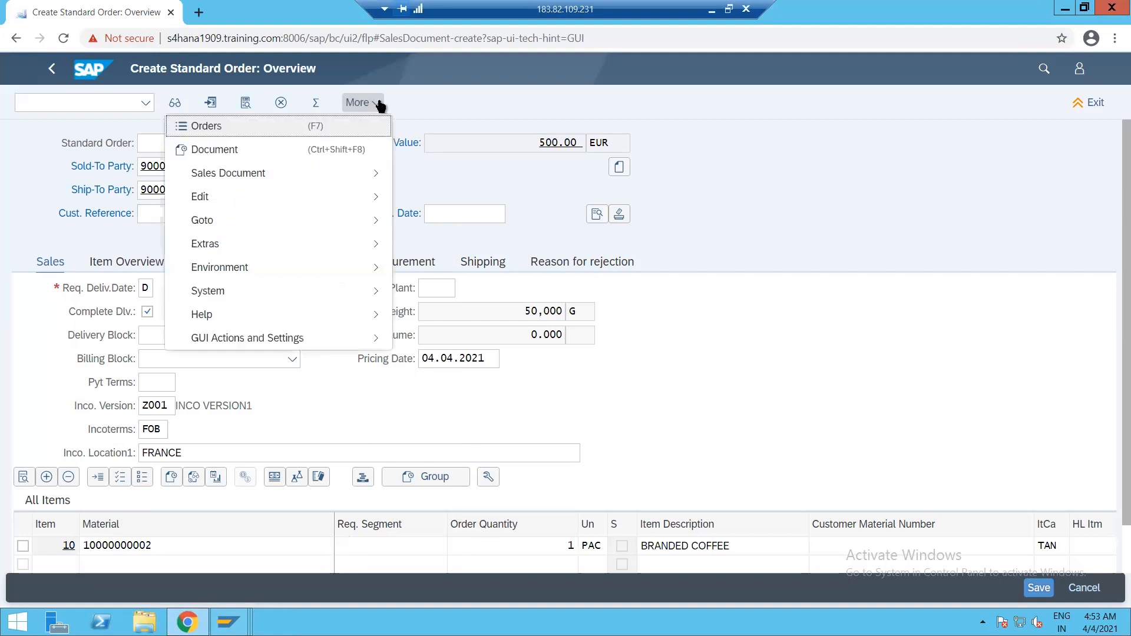
mouse_move(326, 174)
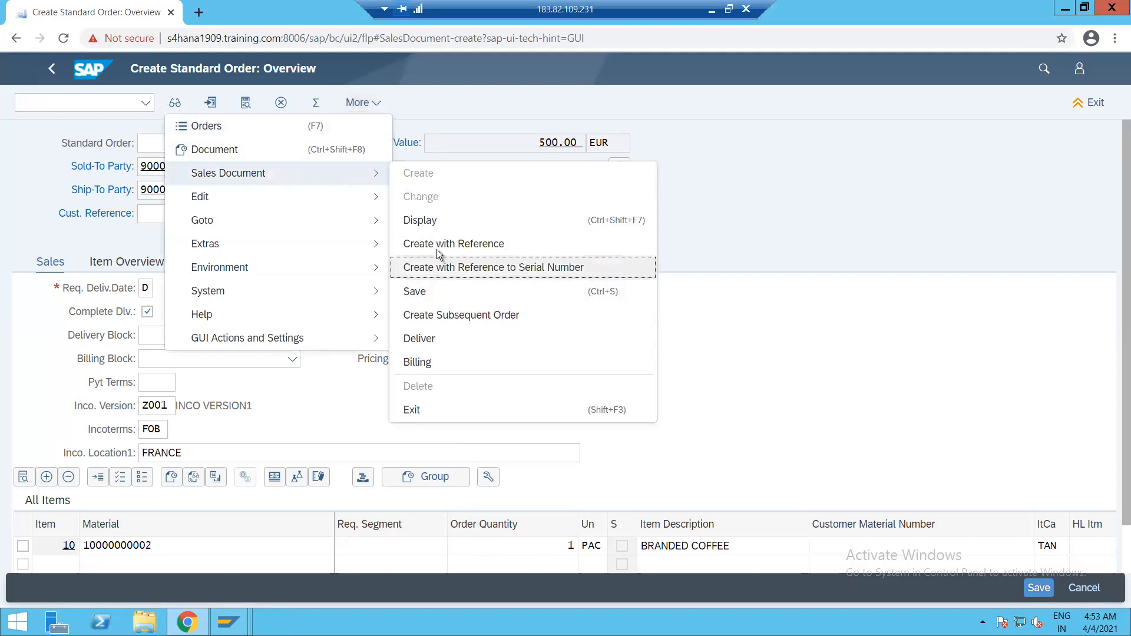
mouse_move(371, 203)
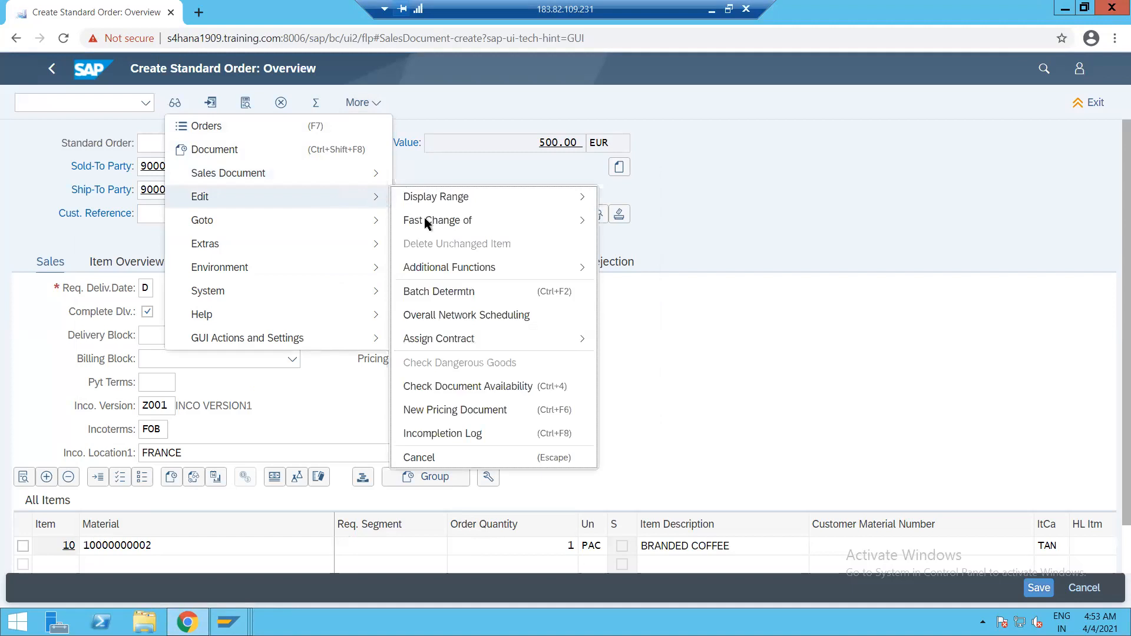
left_click(423, 434)
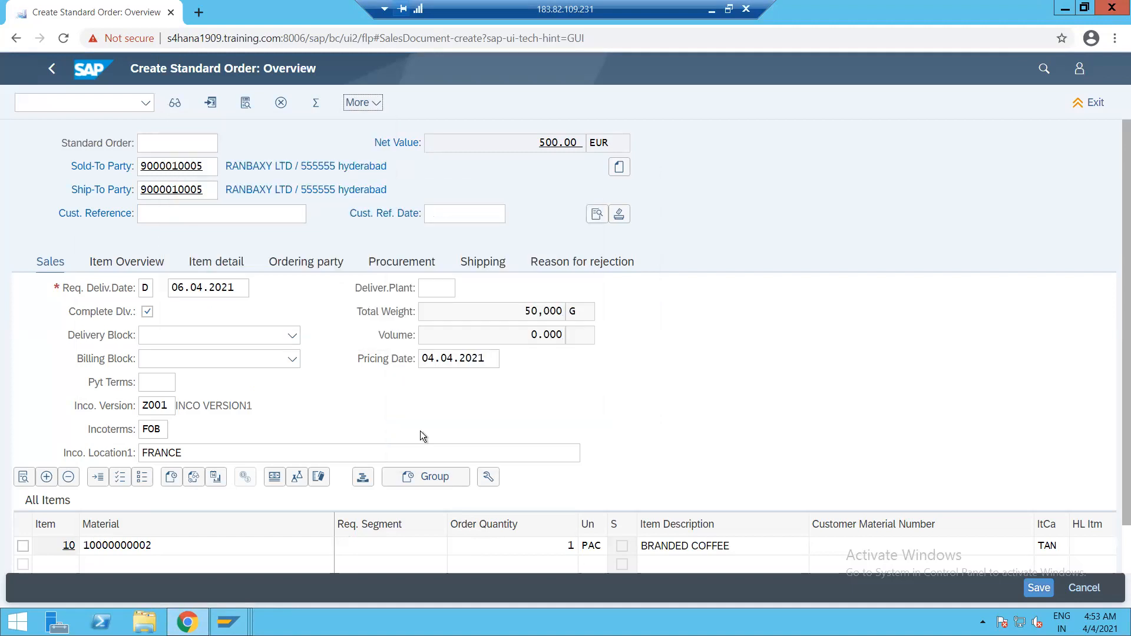
double_click(251, 266)
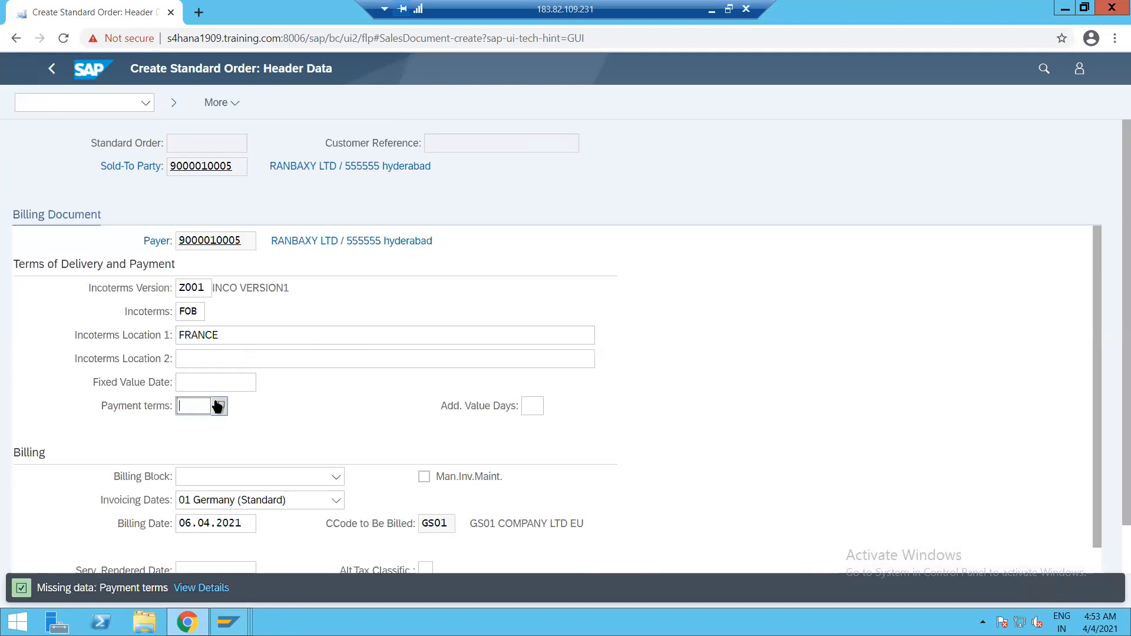
type("Z001")
key("Return")
left_click(52, 68)
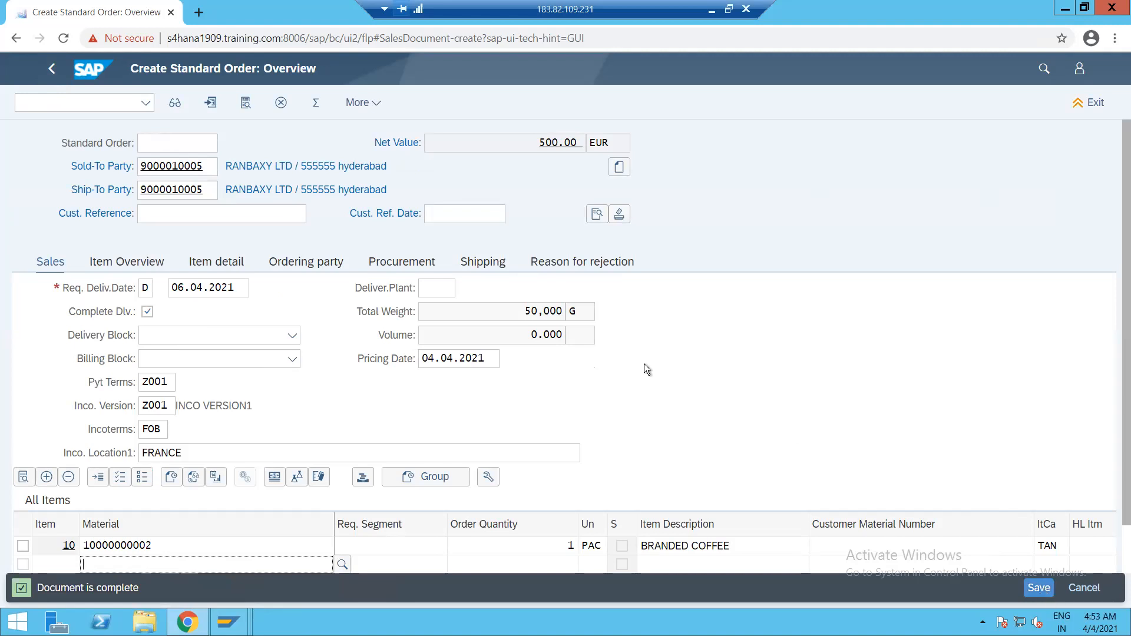
Create an outbound delivery from the completed sales order, using 06.04.2021 as the selection date.
left_click(363, 104)
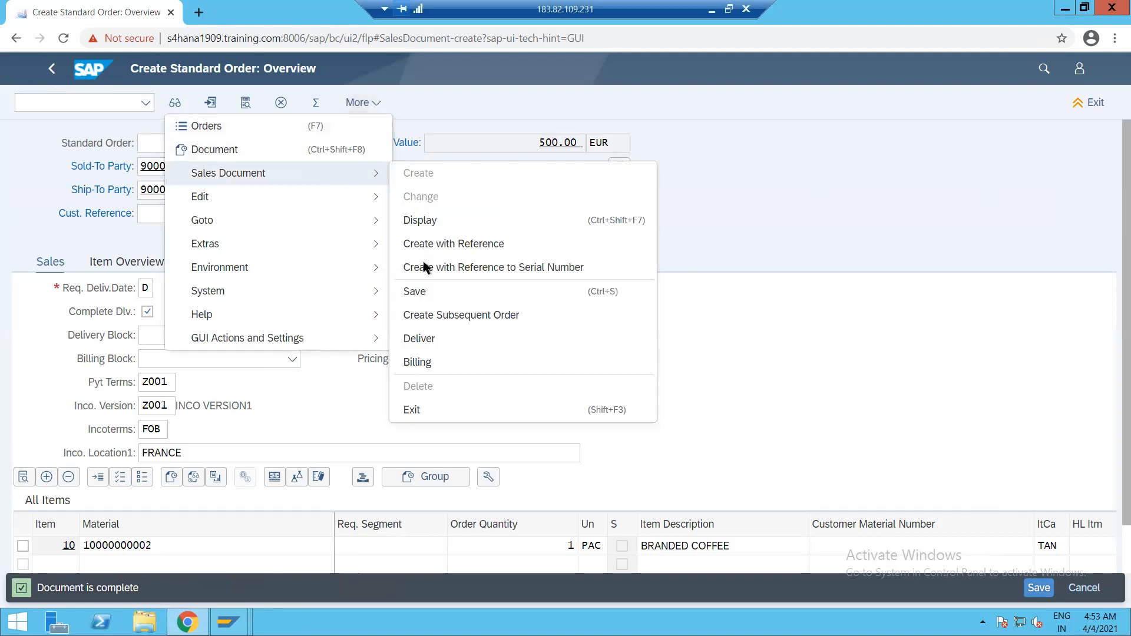
left_click(419, 340)
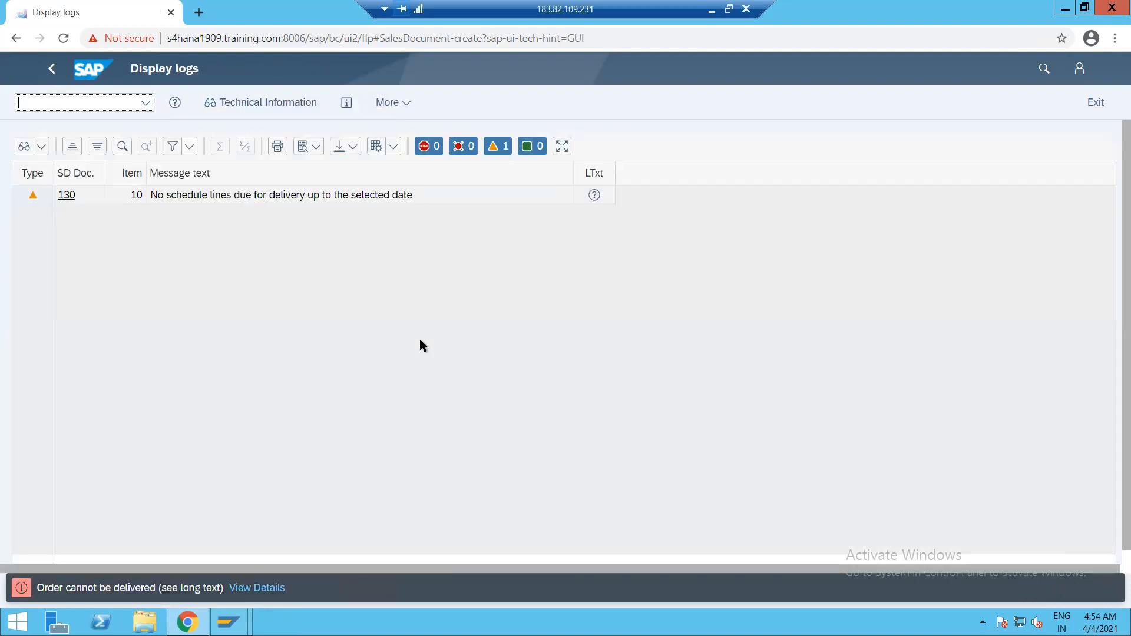
left_click(51, 68)
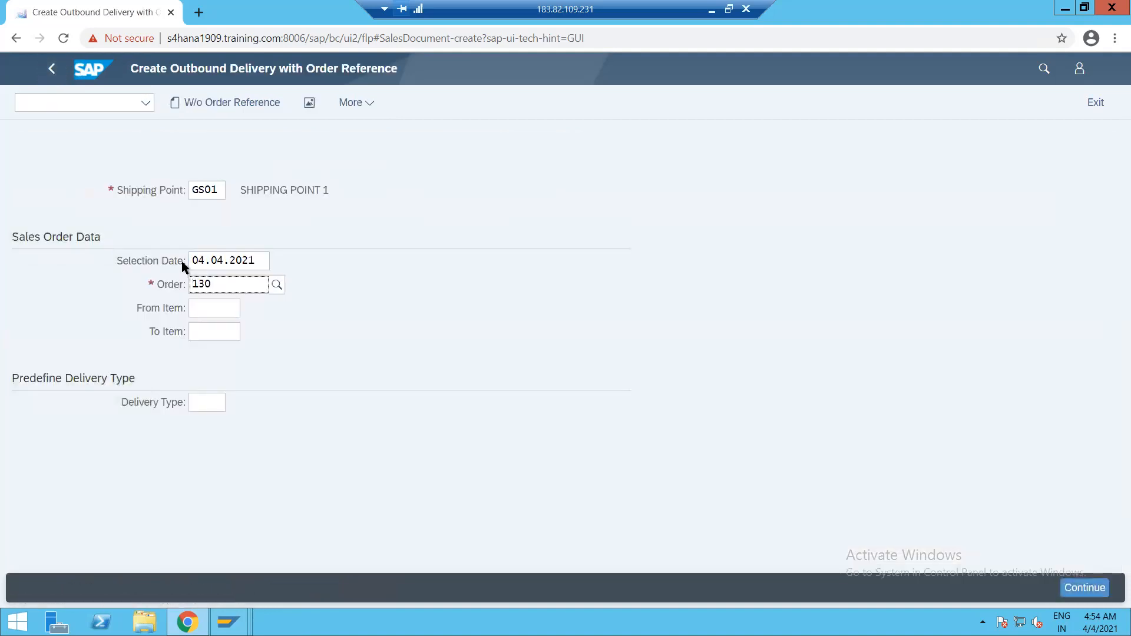
left_click(208, 261)
key("BackSpace")
type("6")
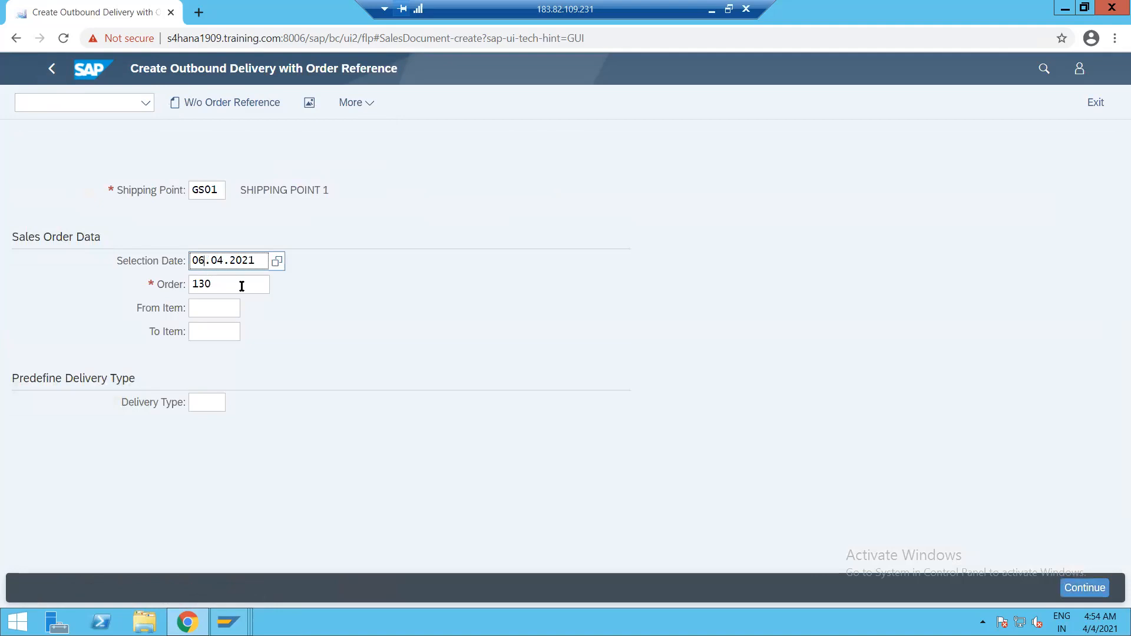
key("Return")
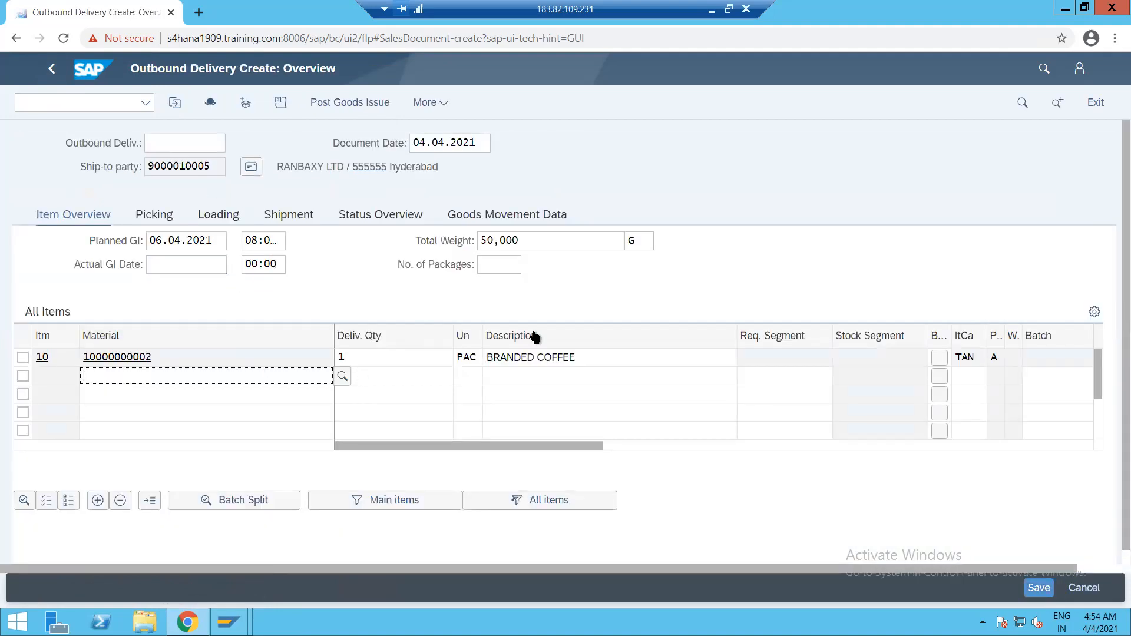
Pick quantity 1 of the delivery item from storage location SALE and post the goods issue.
left_click(154, 217)
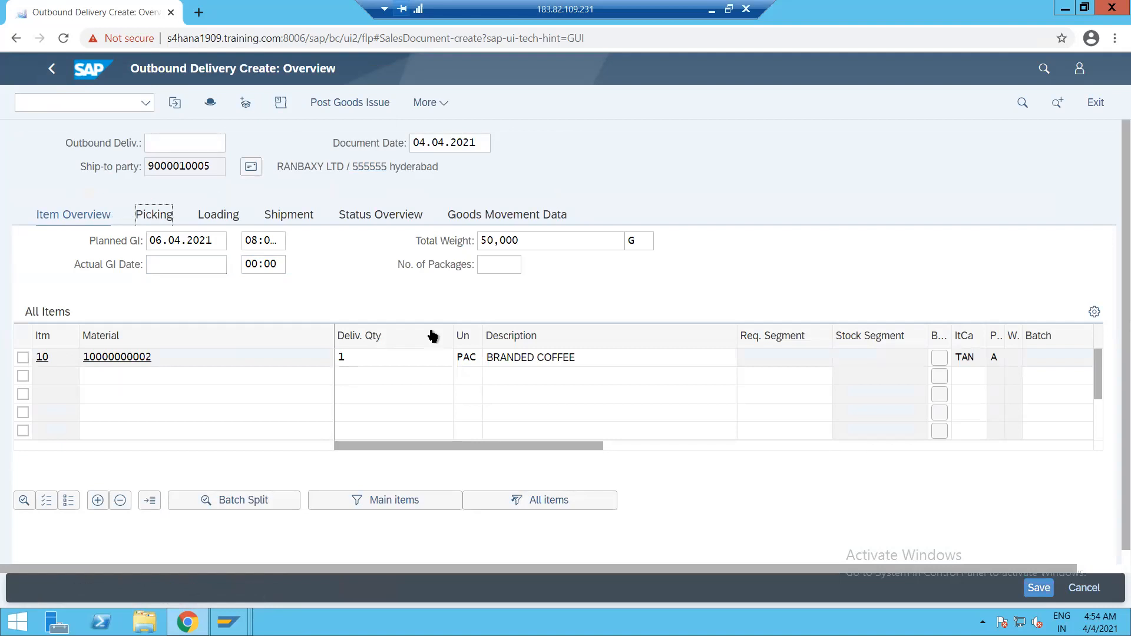
left_click(709, 363)
type("1")
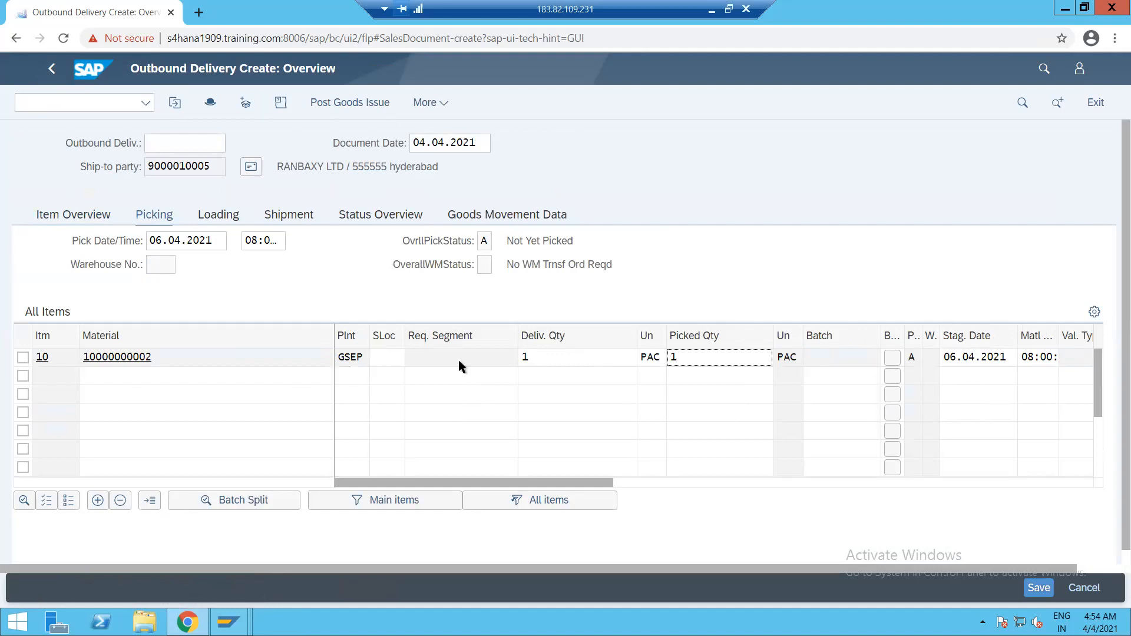
left_click(391, 358)
type("sale")
key("Return")
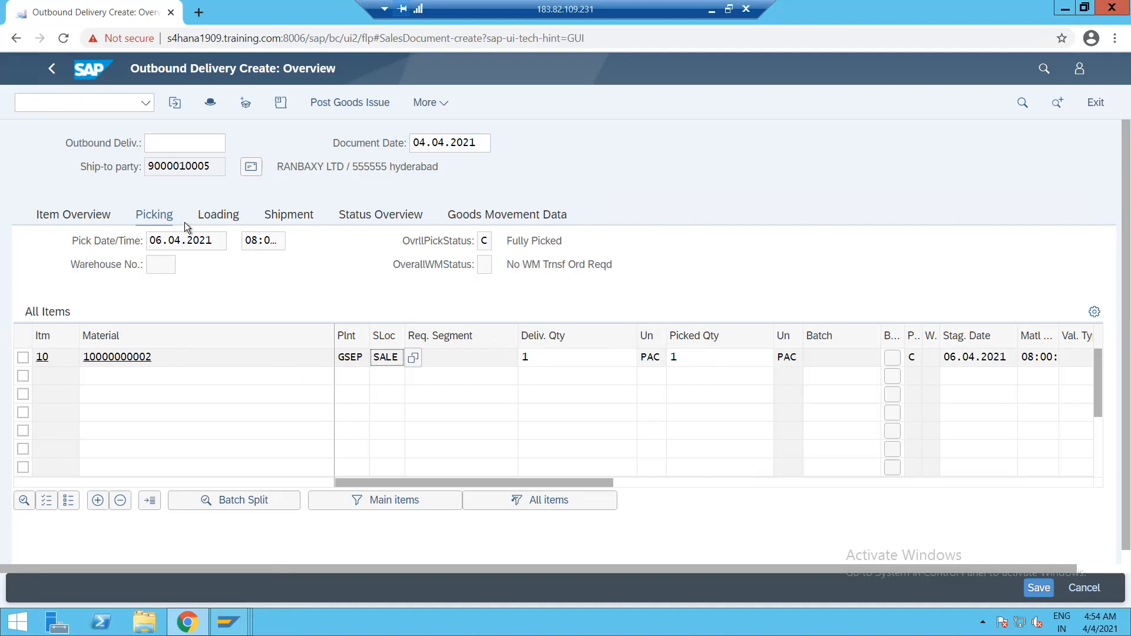
left_click(96, 216)
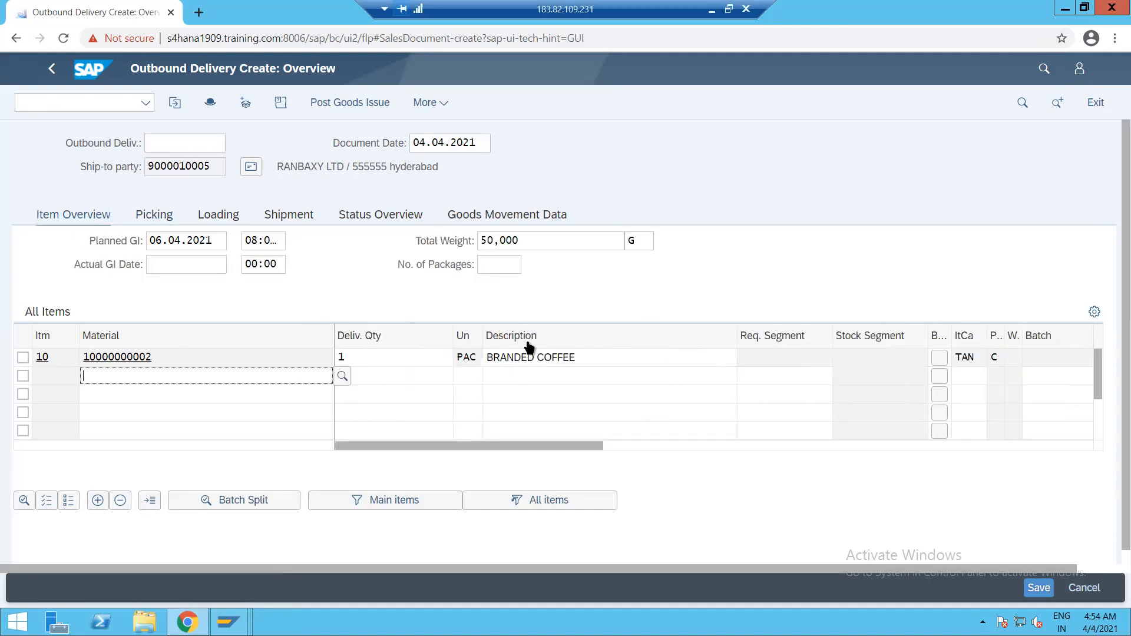
left_click(346, 104)
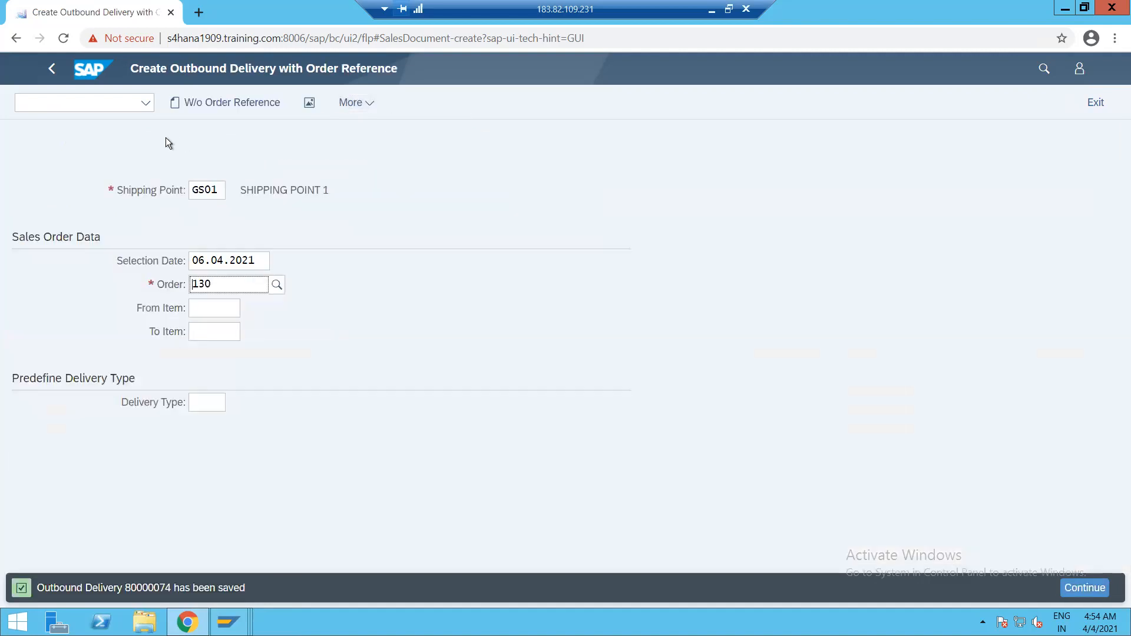
Start transaction VF01 in place of the delivery screen and generate the invoice for the prefilled delivery document.
left_click(81, 102)
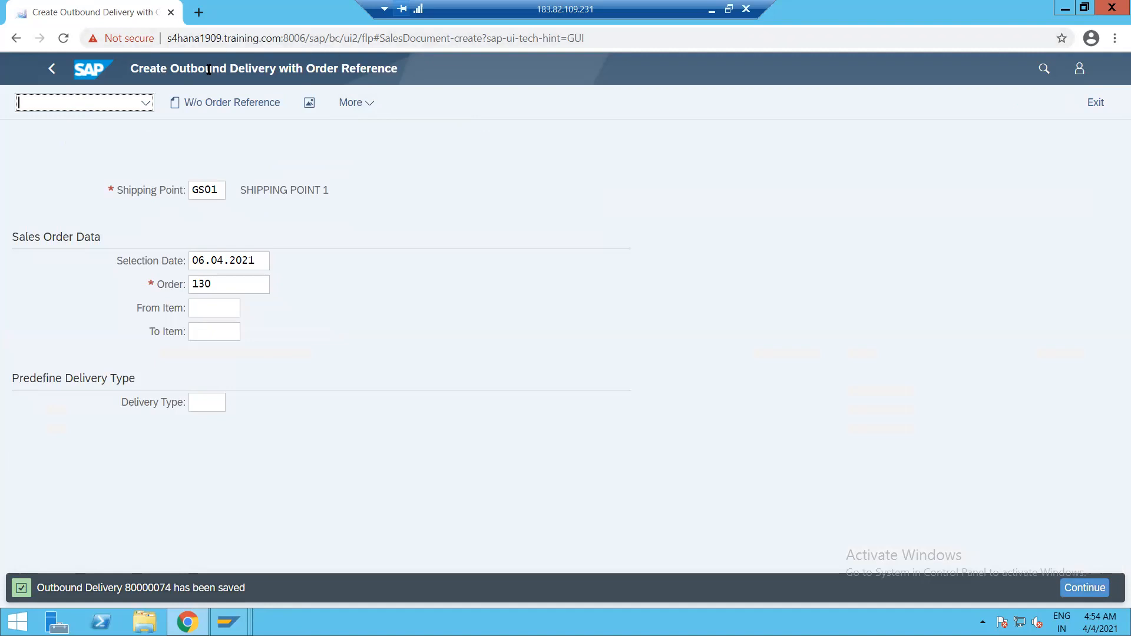
type("/nvf01")
key("Return")
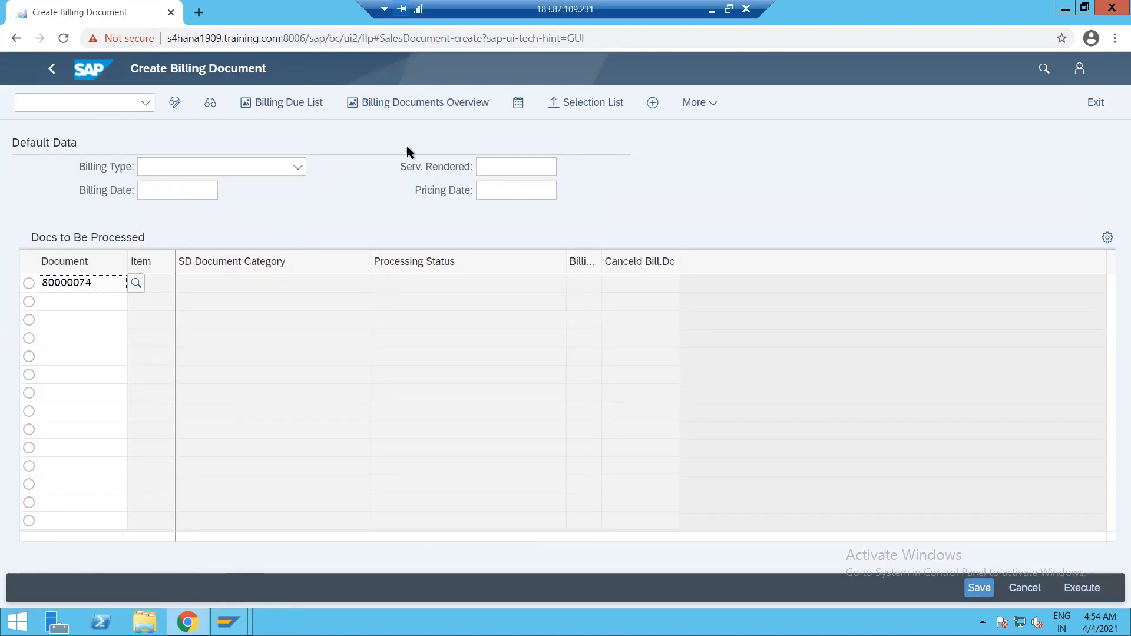
key("Return")
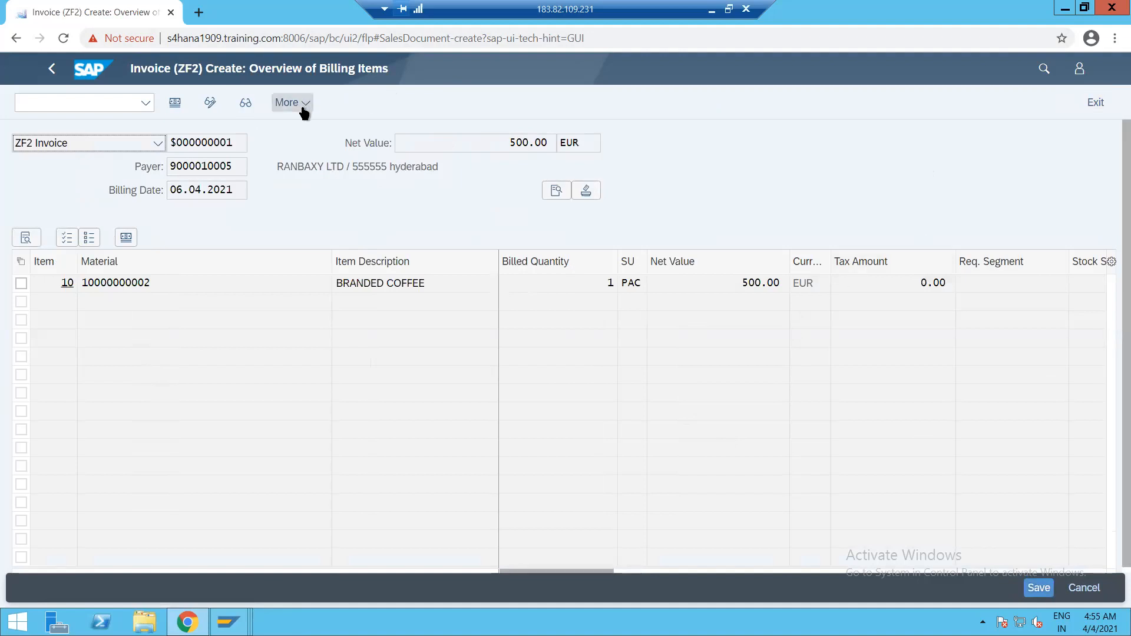
Save the invoice and reopen the same billing document for changes with transaction VF02.
left_click(1034, 587)
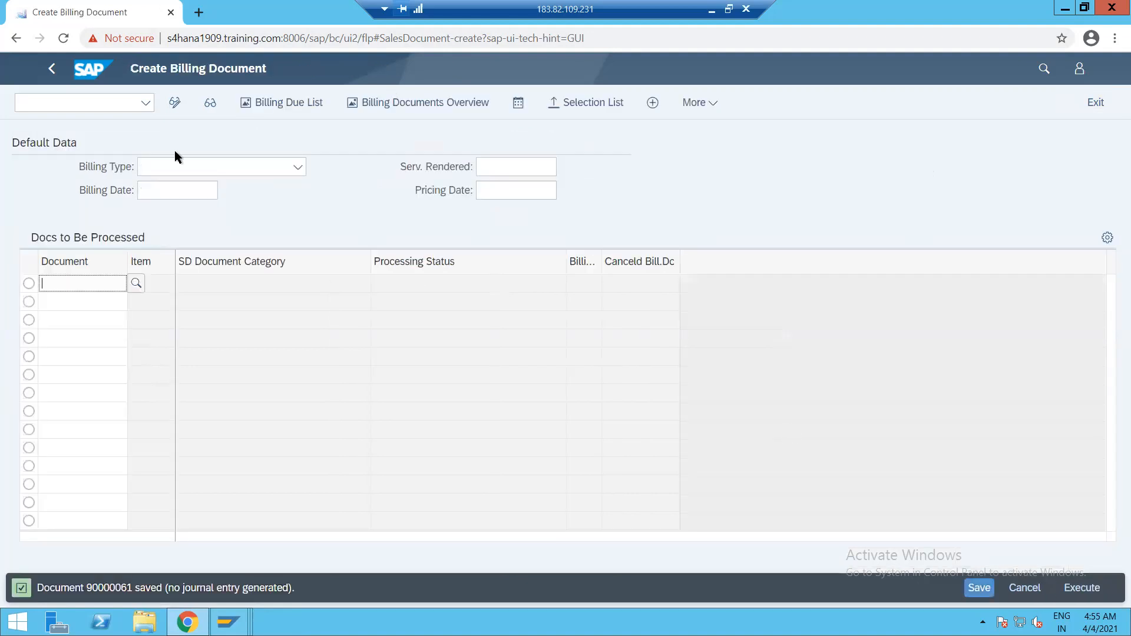
left_click(104, 103)
type("/nvf02")
key("Return")
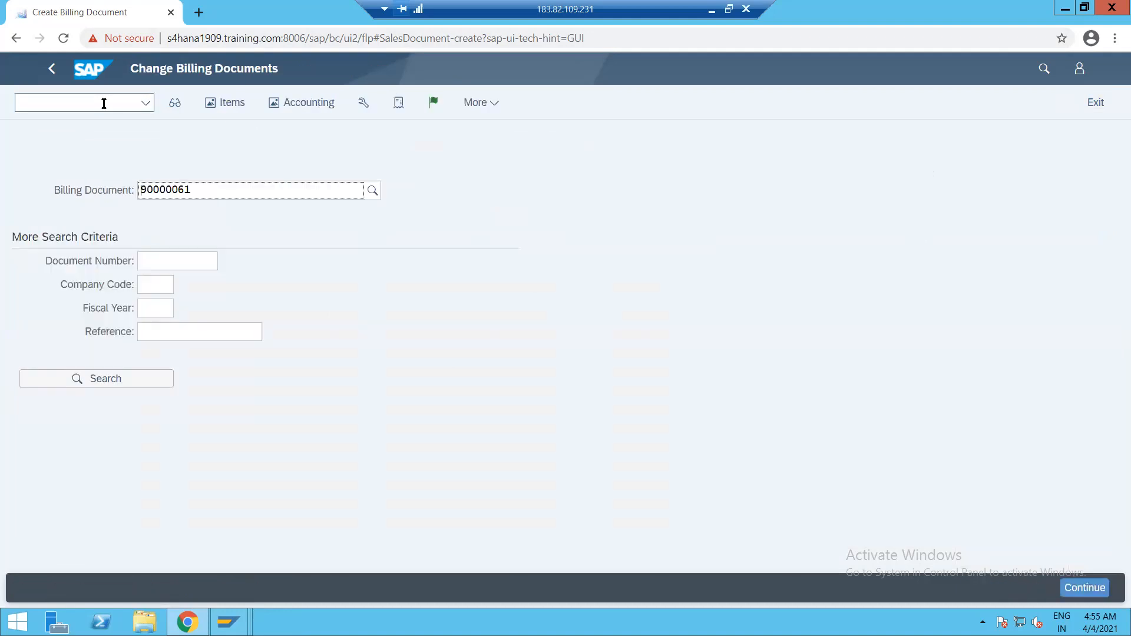
key("Return")
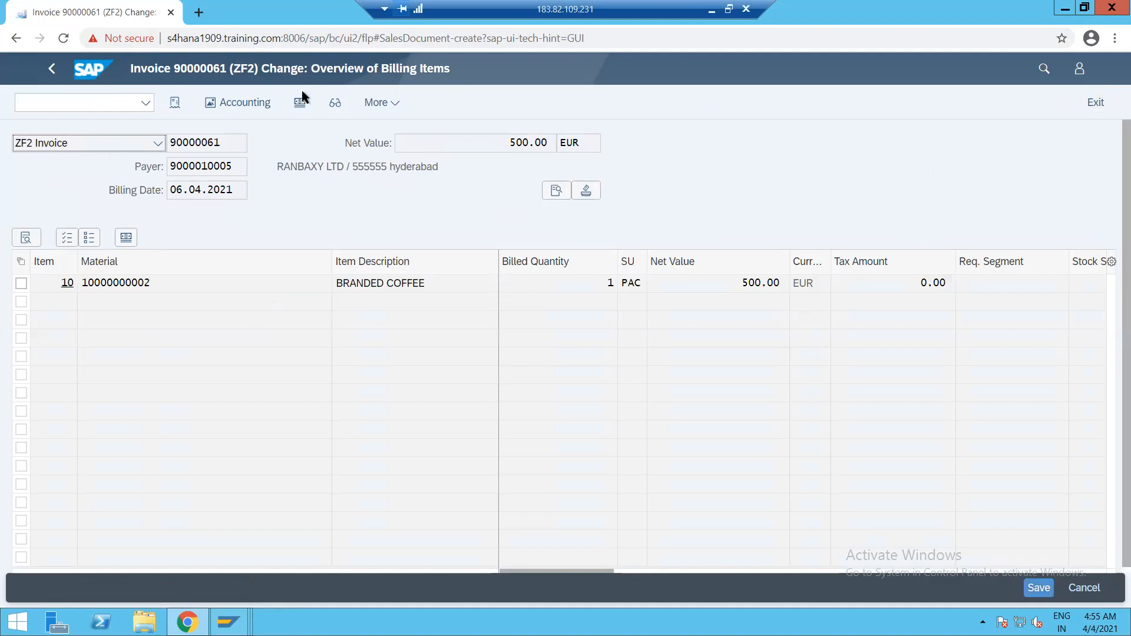
Check the invoice's accounting document and analyse the revenue account determination for condition type PR00 down to access 001 (ZOFI).
left_click(243, 104)
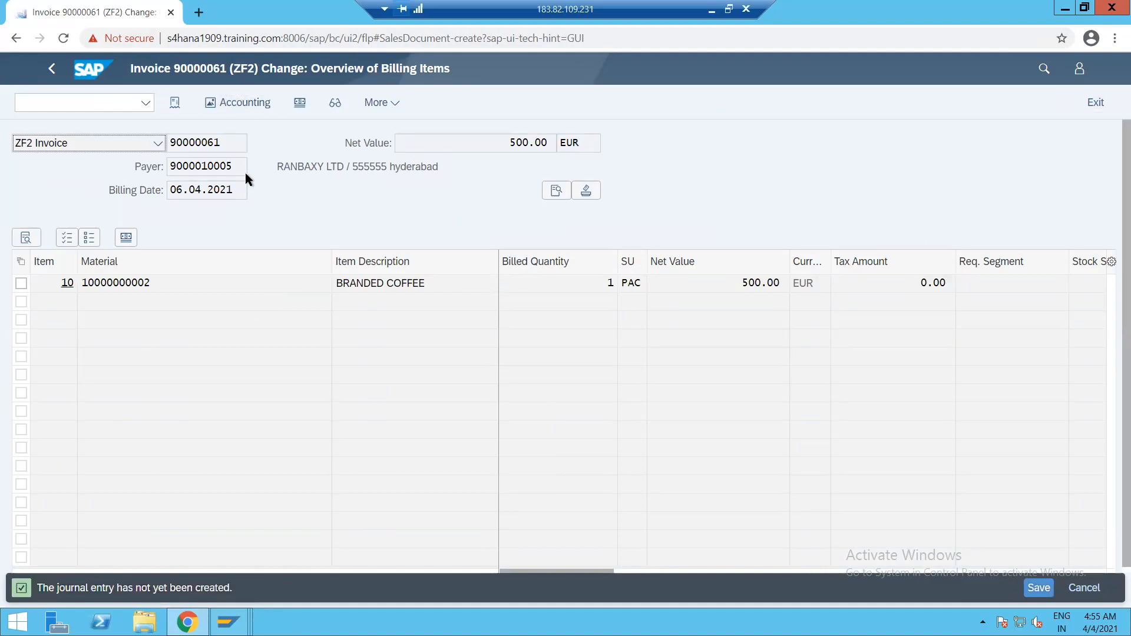
left_click(242, 103)
left_click(380, 104)
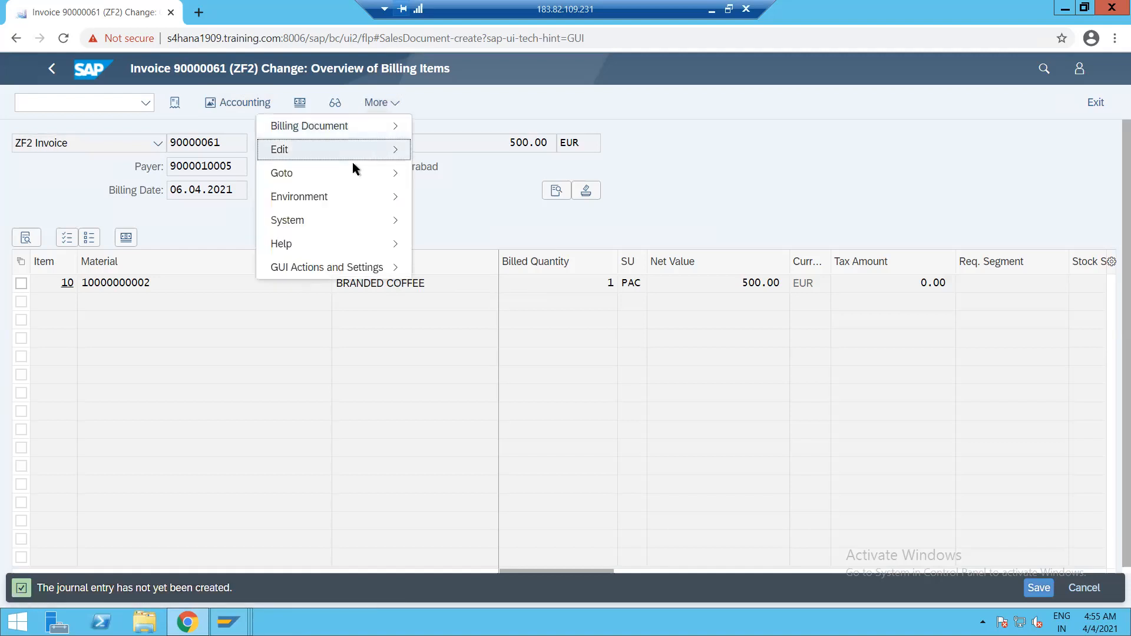
mouse_move(355, 150)
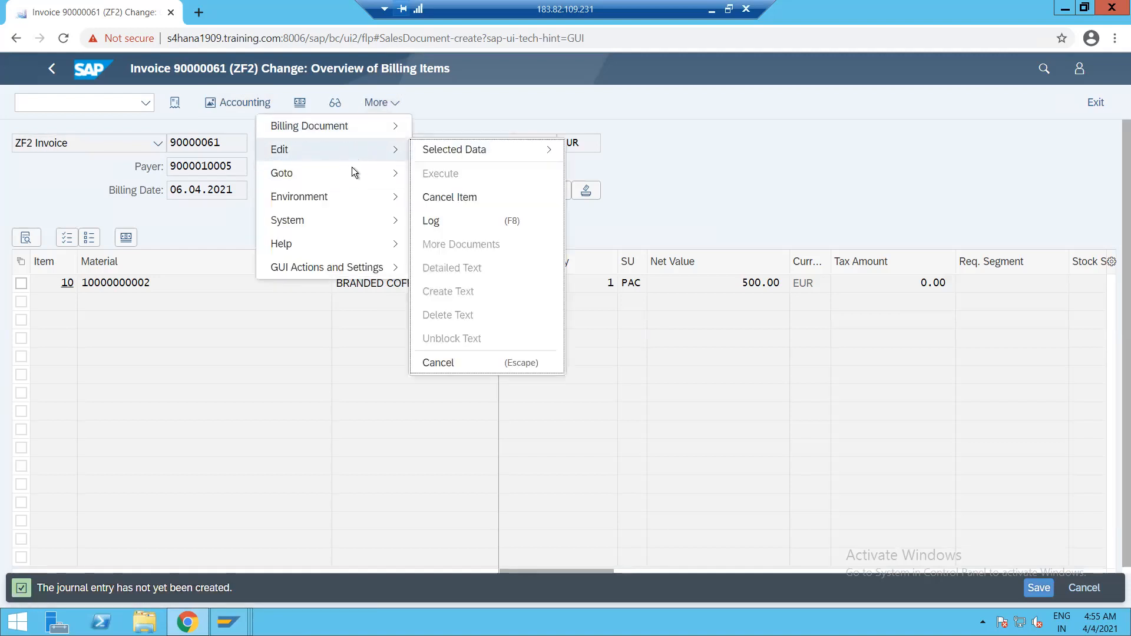
mouse_move(352, 196)
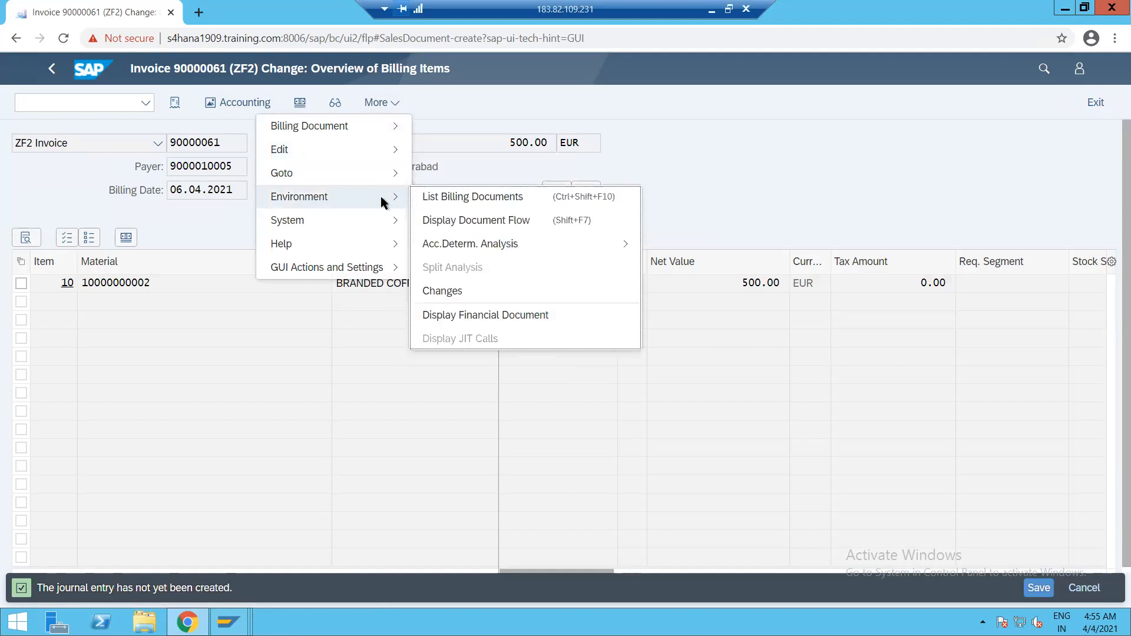
mouse_move(554, 248)
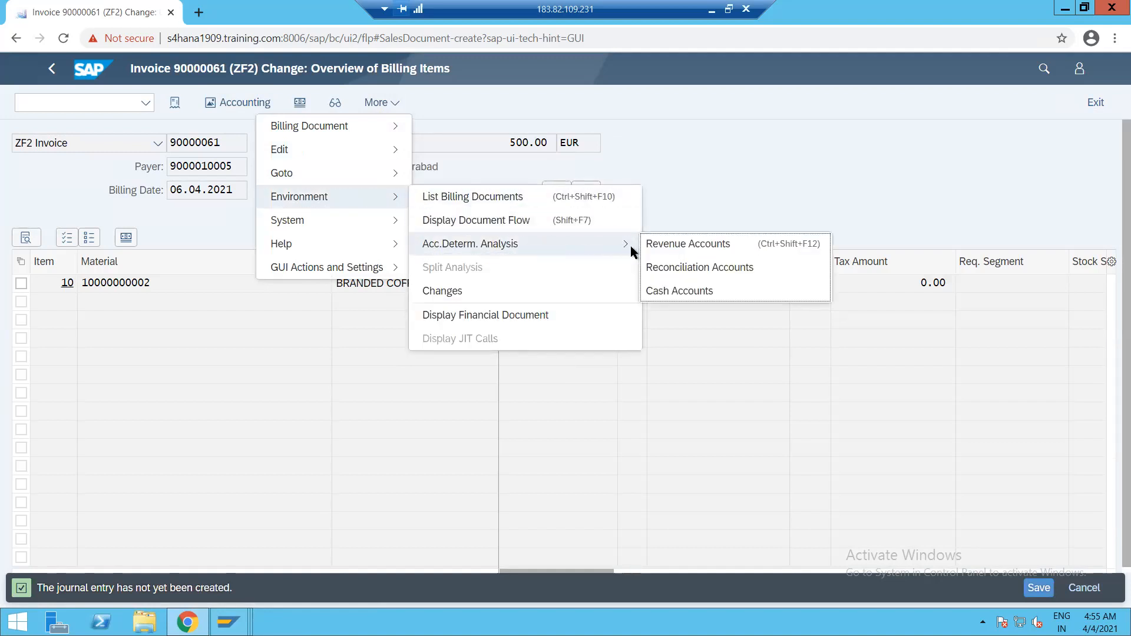
left_click(662, 244)
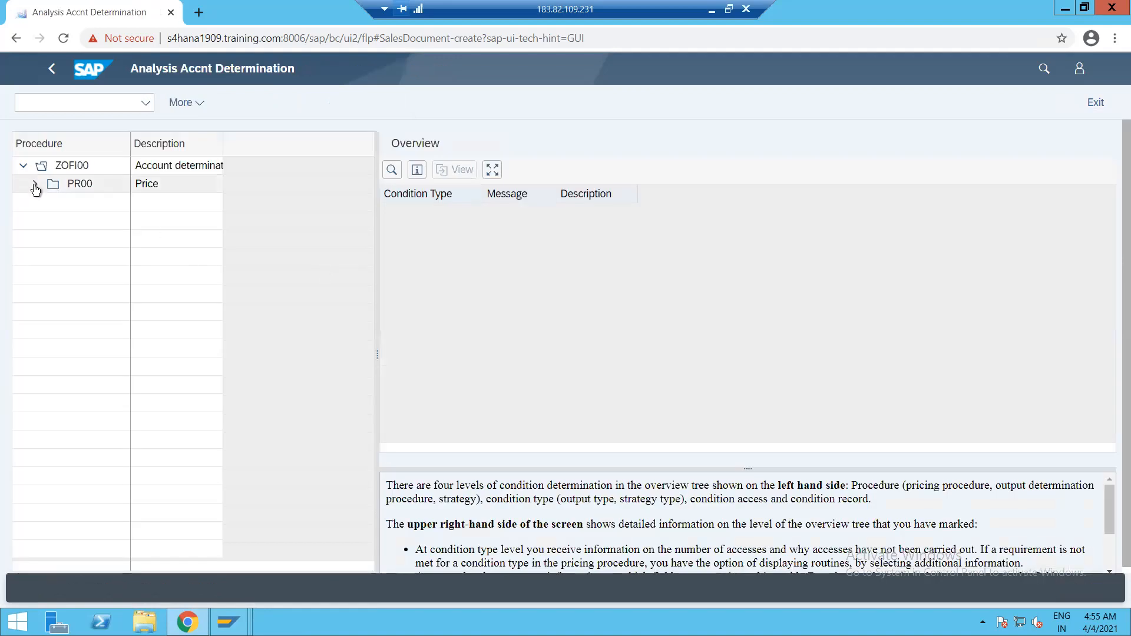
left_click(34, 185)
double_click(83, 198)
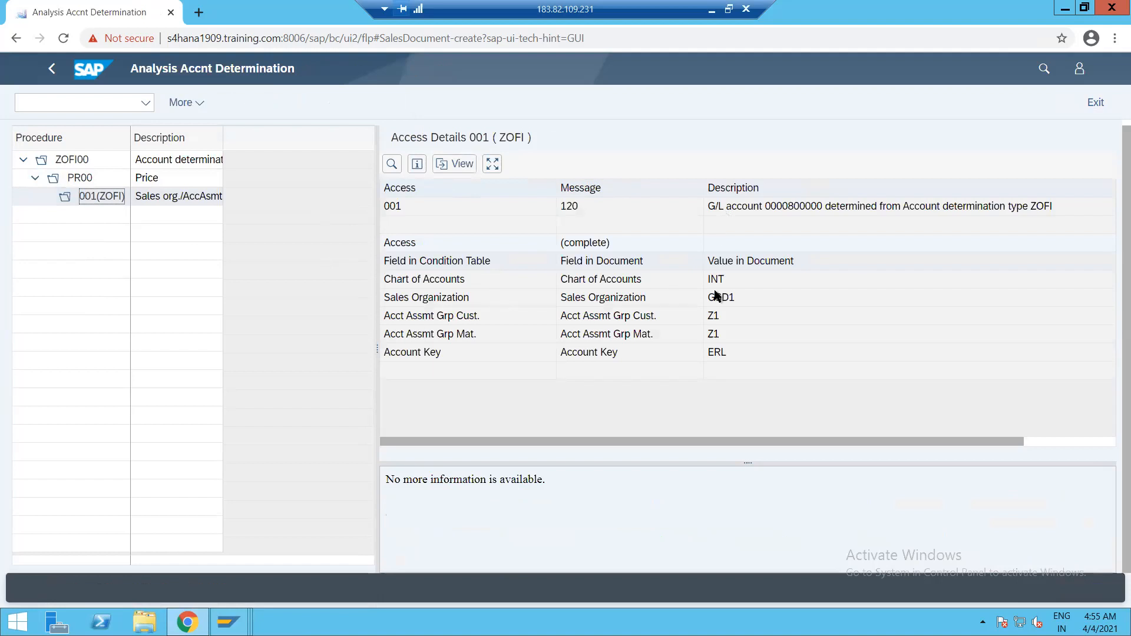
left_click(53, 71)
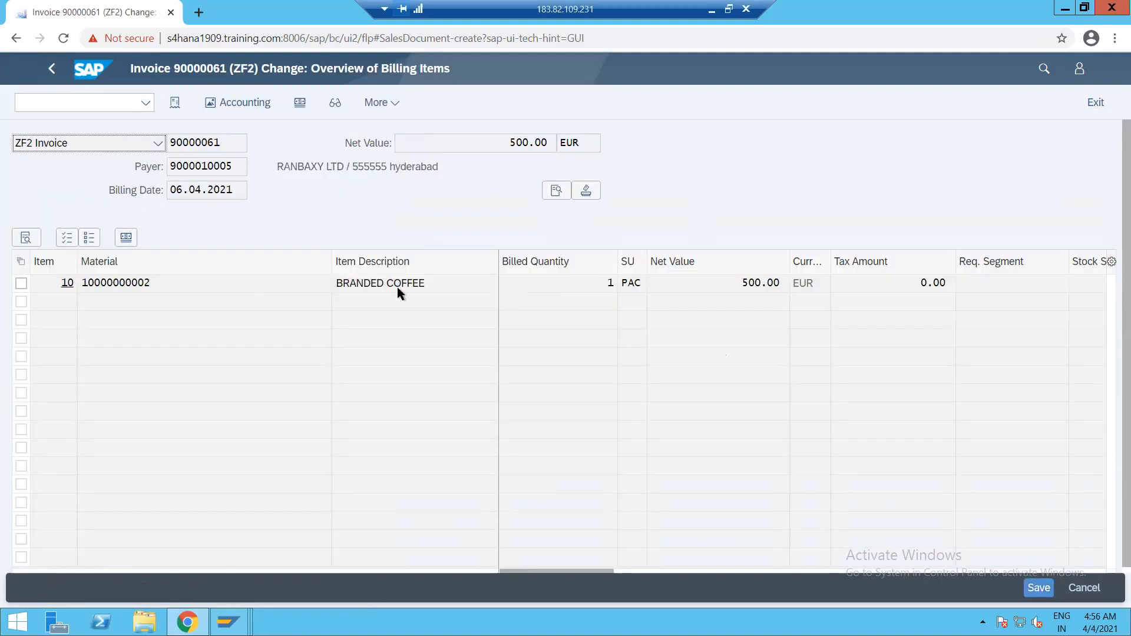
Review the item details and pricing conditions of the BRANDED COFFEE billing item, and save the invoice.
double_click(397, 282)
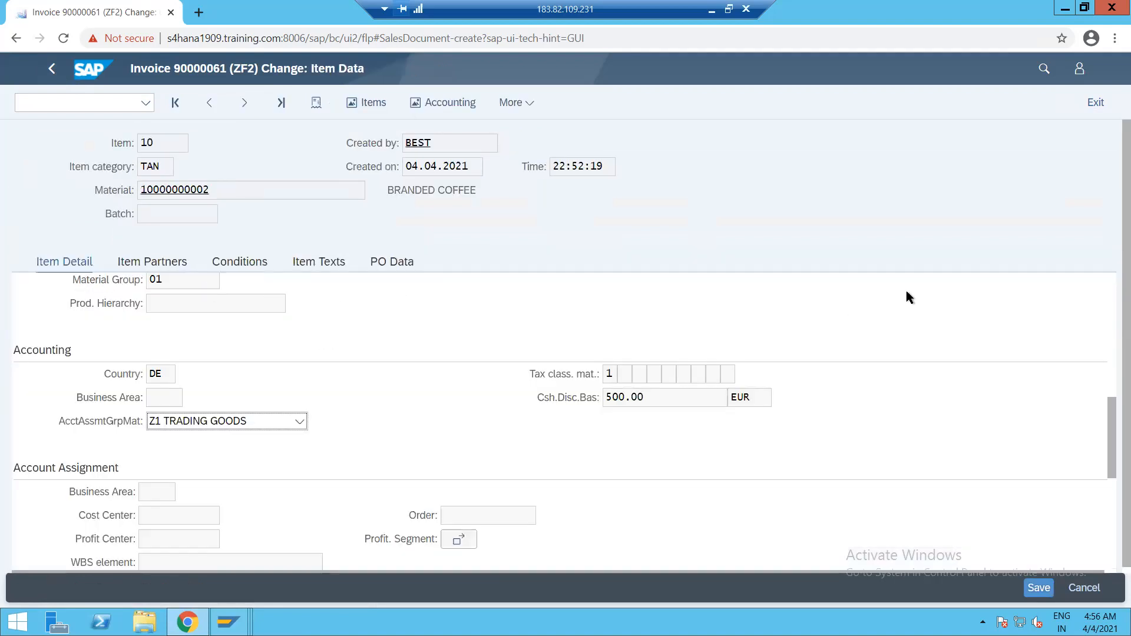
left_click_drag(1109, 450, 1092, 291)
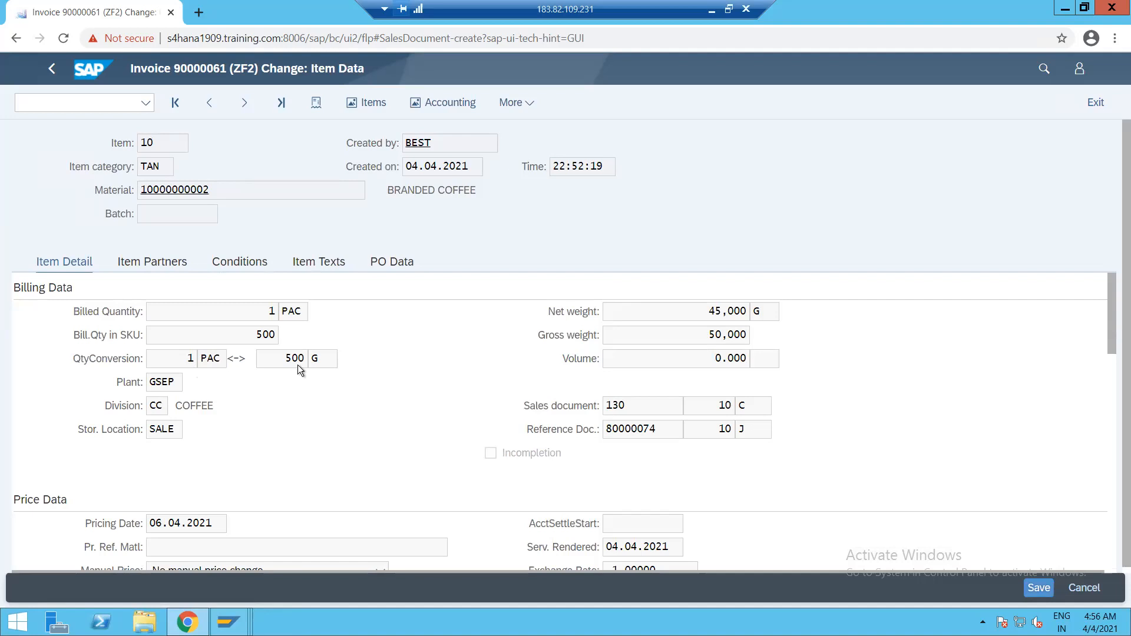
left_click(222, 266)
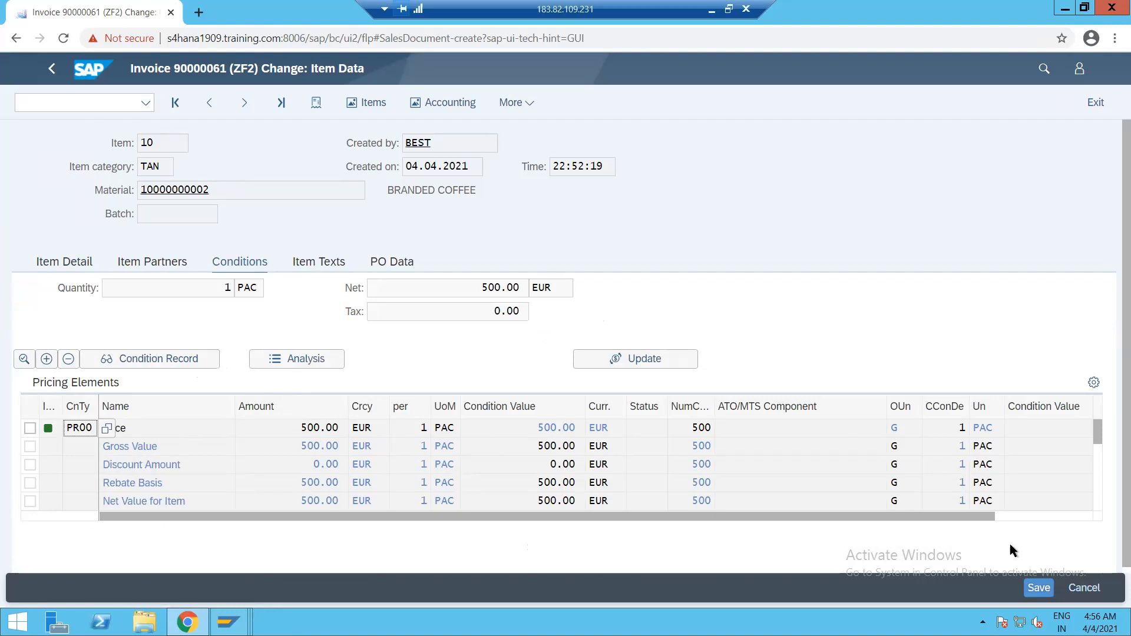
left_click(1039, 588)
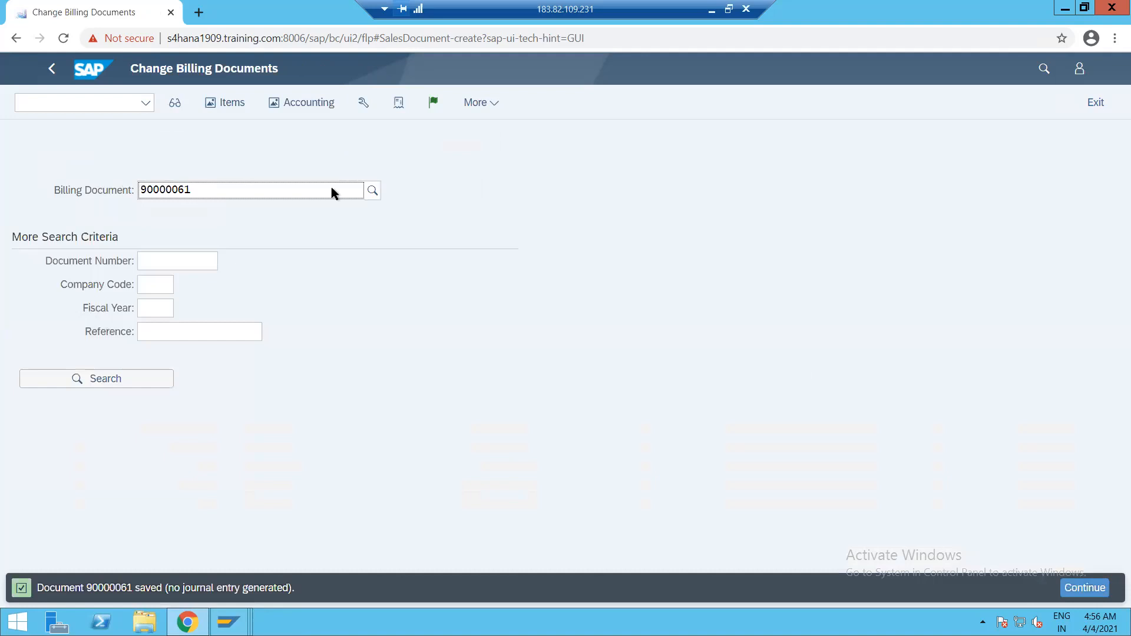
Leave the billing document for the launchpad home page and open the List of Sales Orders app by searching for va05.
left_click(52, 69)
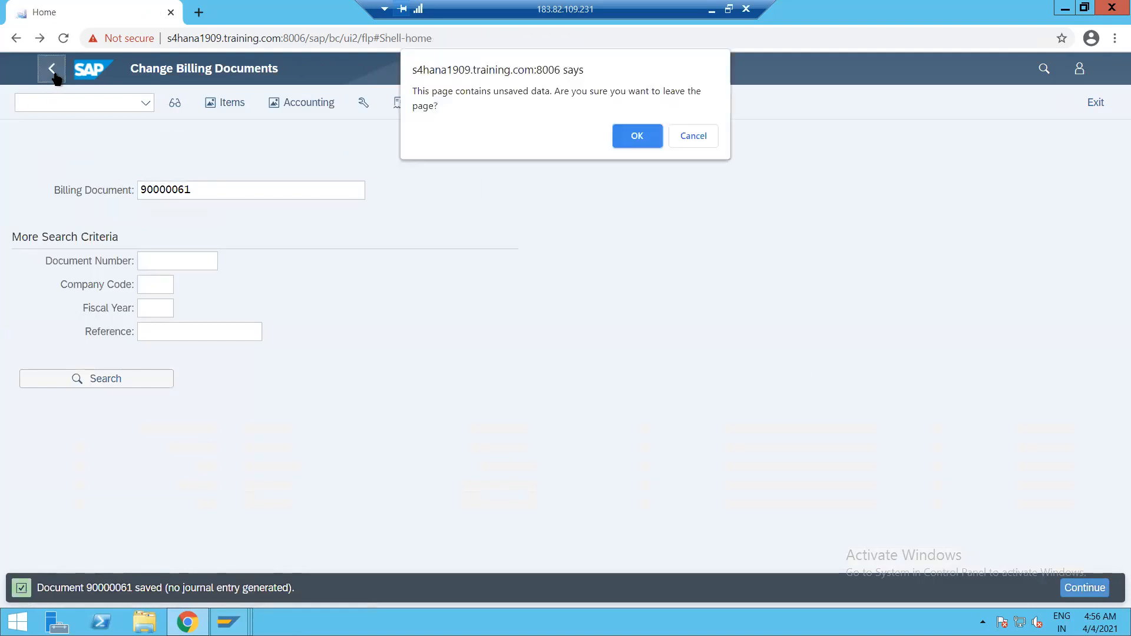
left_click(637, 139)
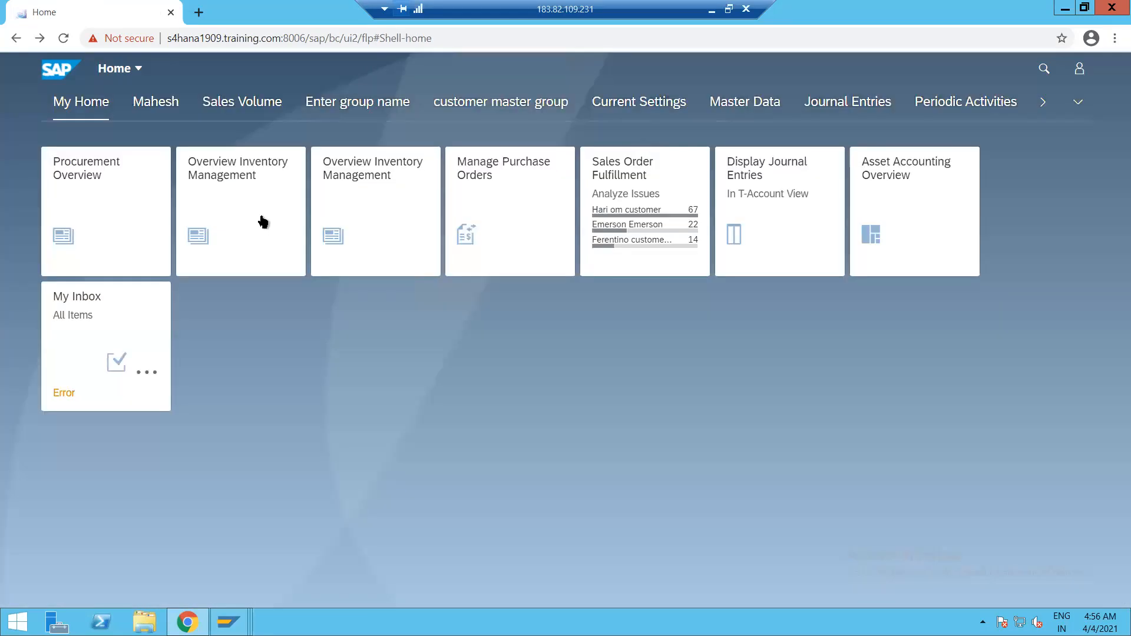
left_click(1064, 8)
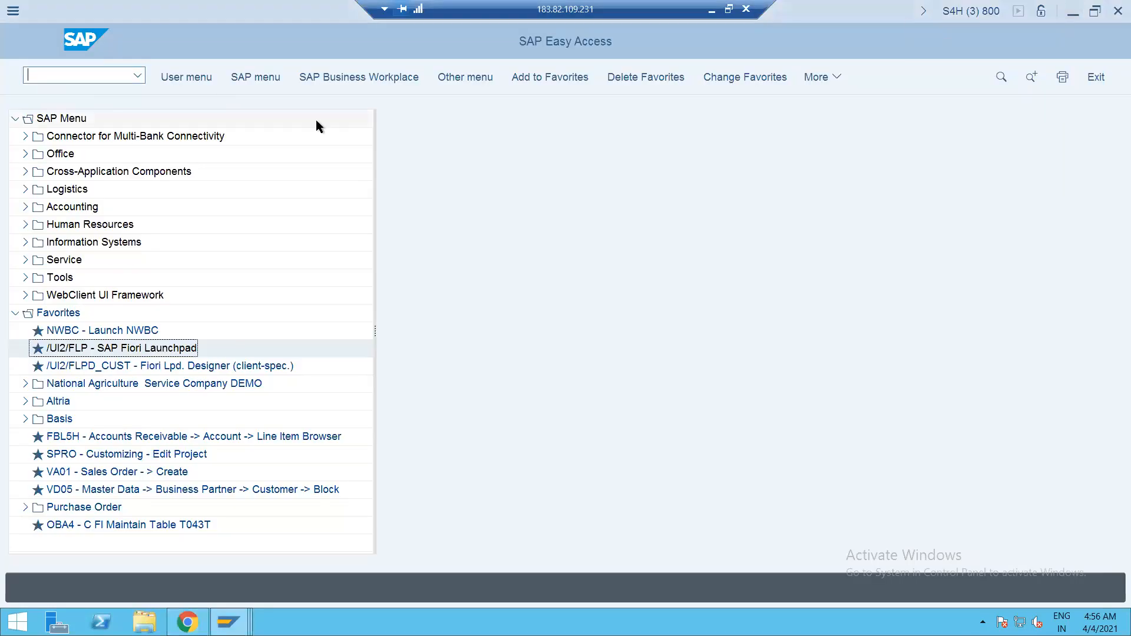
left_click(188, 622)
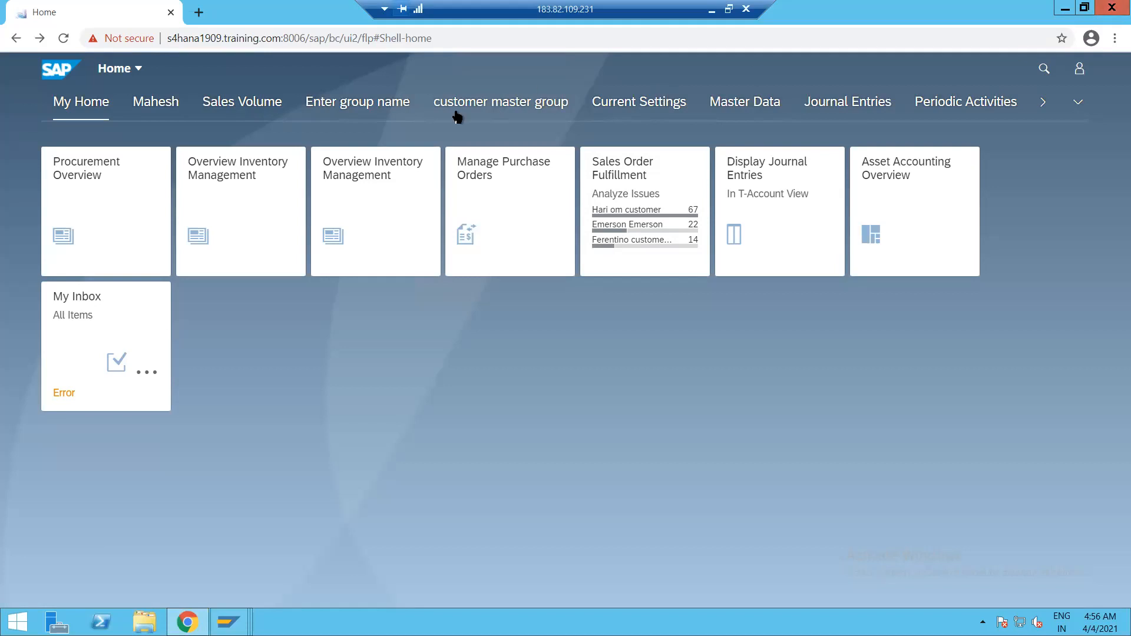
left_click(1044, 72)
type("v")
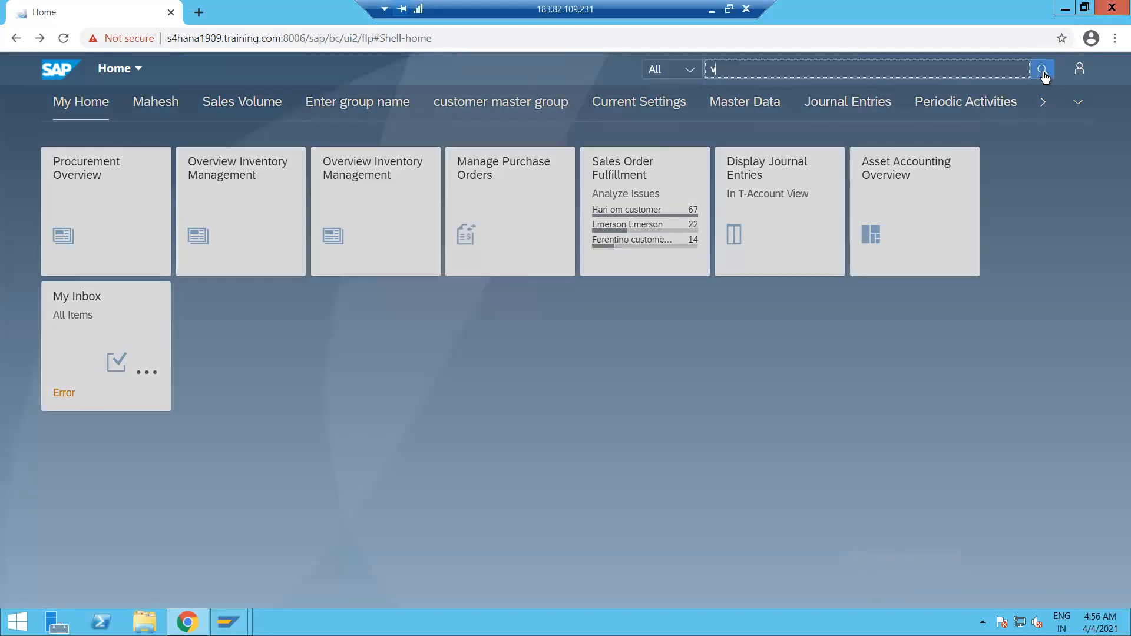
type("a05")
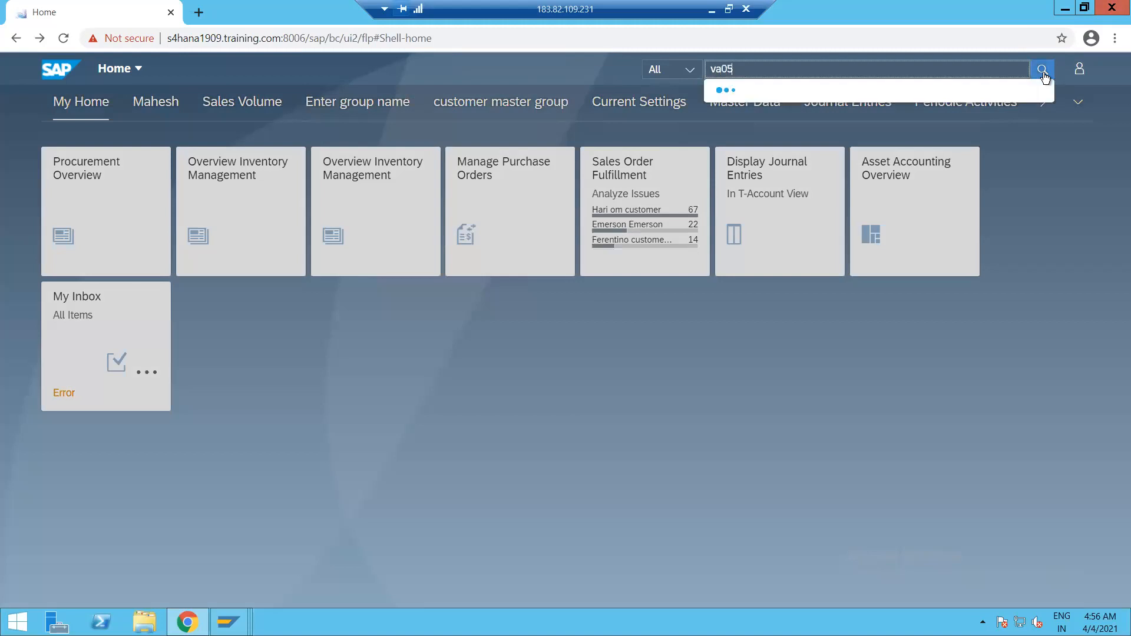
left_click(802, 126)
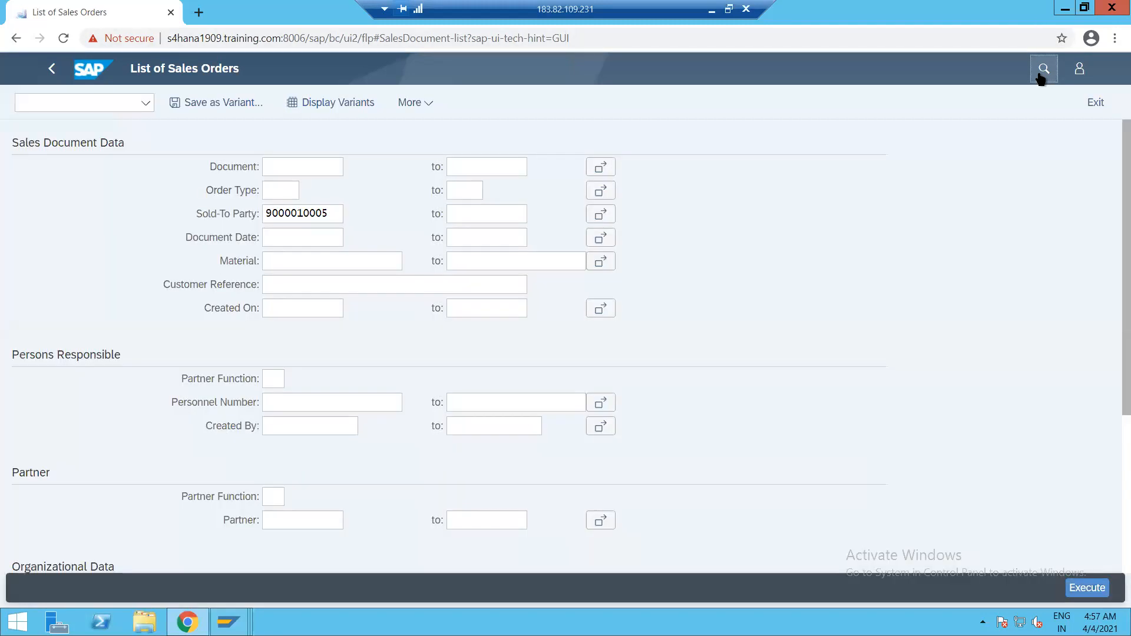
List the sales orders for the prefilled sold-to party and compare their sales document types.
left_click(1043, 70)
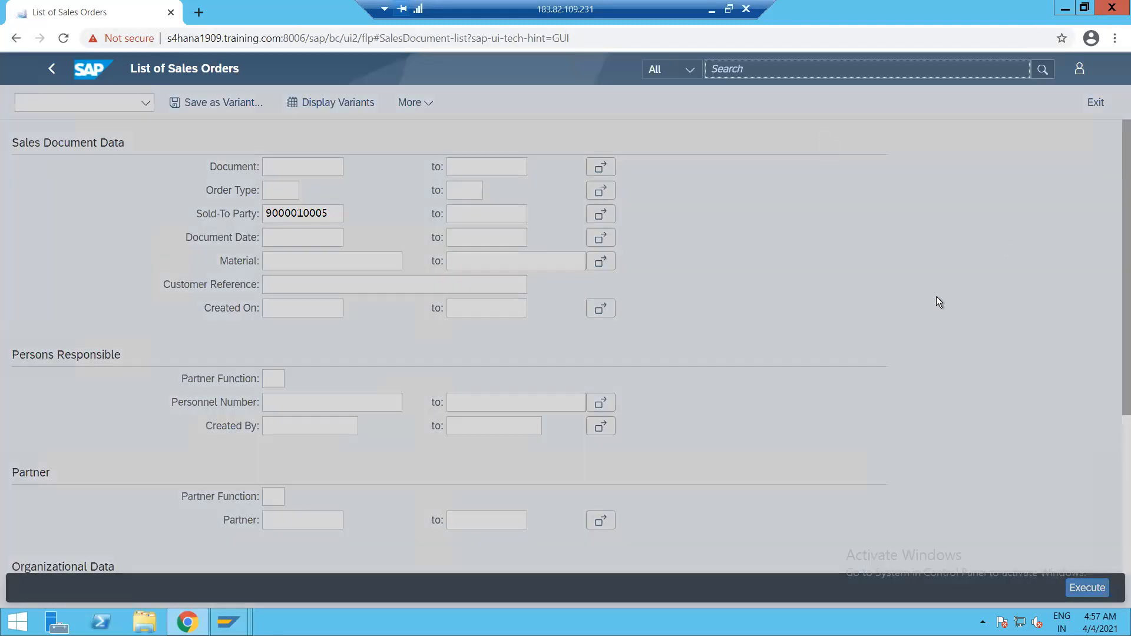
left_click(1076, 592)
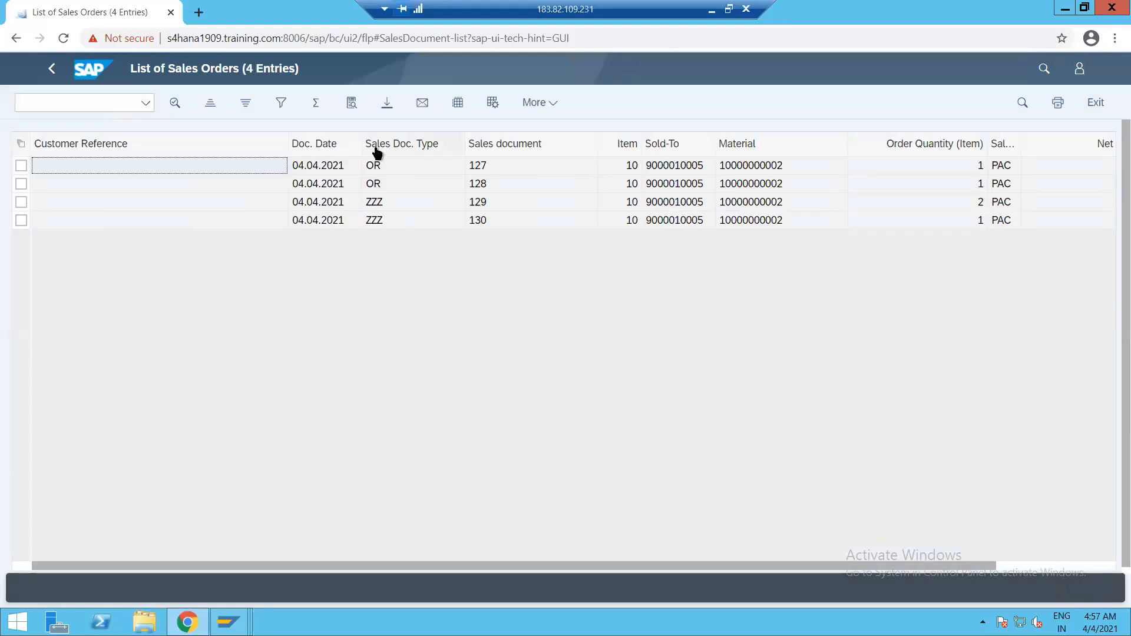
left_click(377, 186)
left_click(374, 168)
left_click(377, 187)
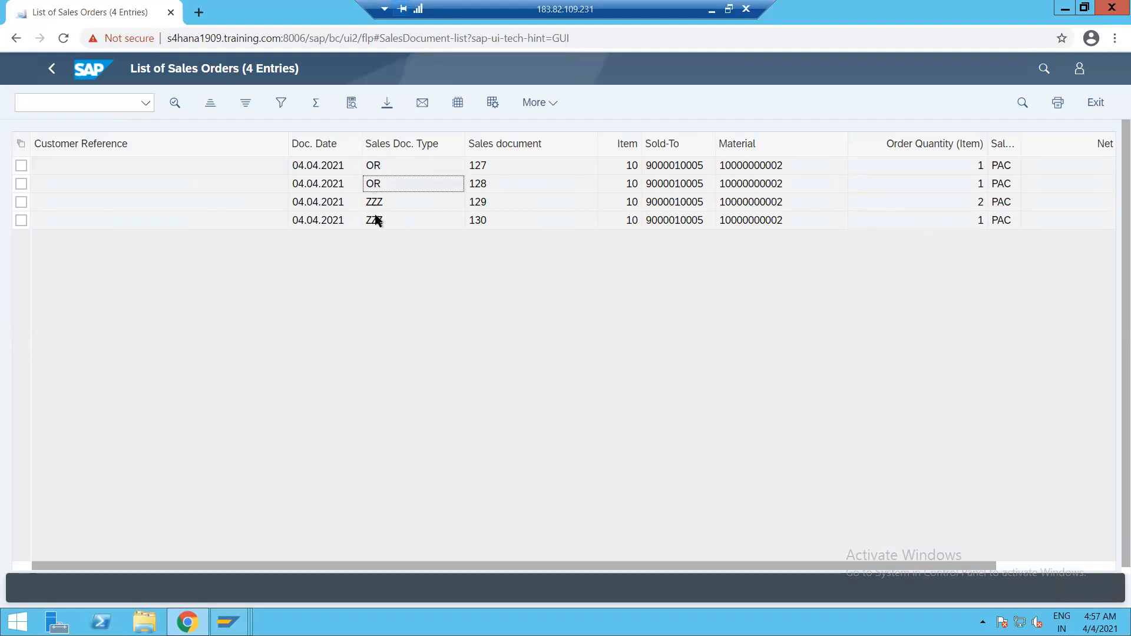
left_click(377, 220)
left_click(374, 205)
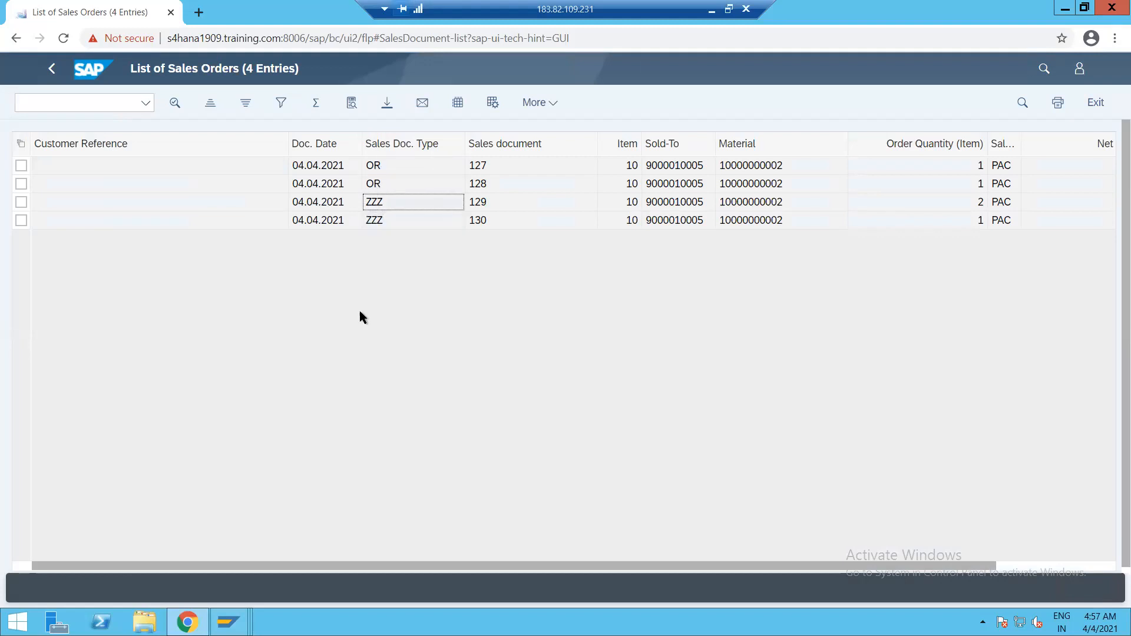
Examine the document numbers, sold-to party, material, net value and currency of the listed sales orders.
left_click(490, 203)
left_click(488, 161)
left_click(664, 165)
left_click(759, 147)
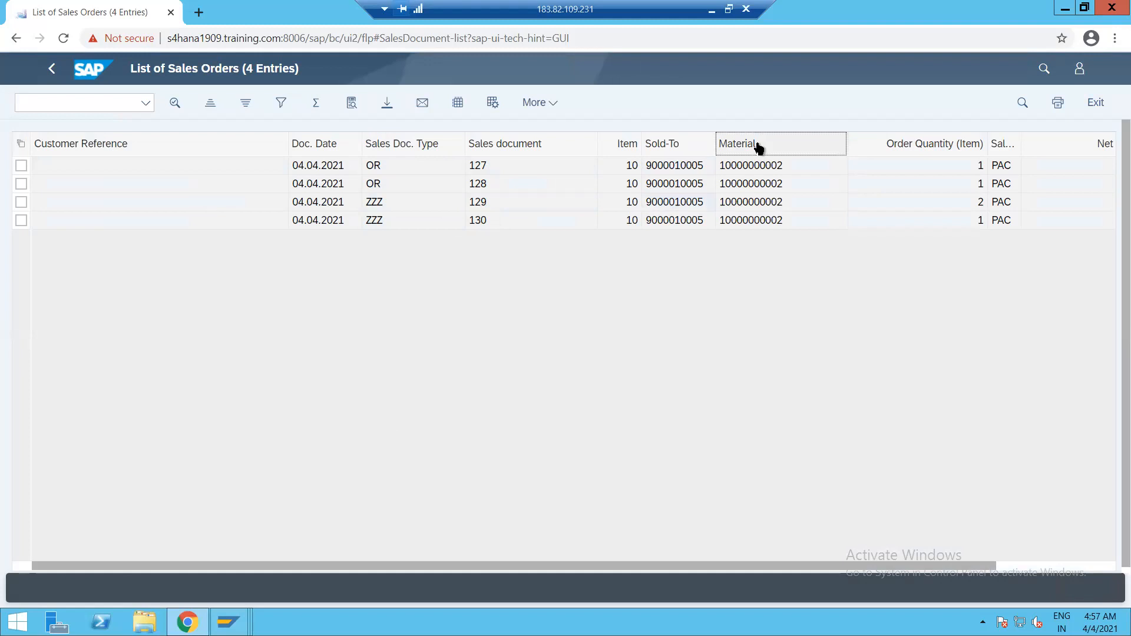
left_click(1015, 570)
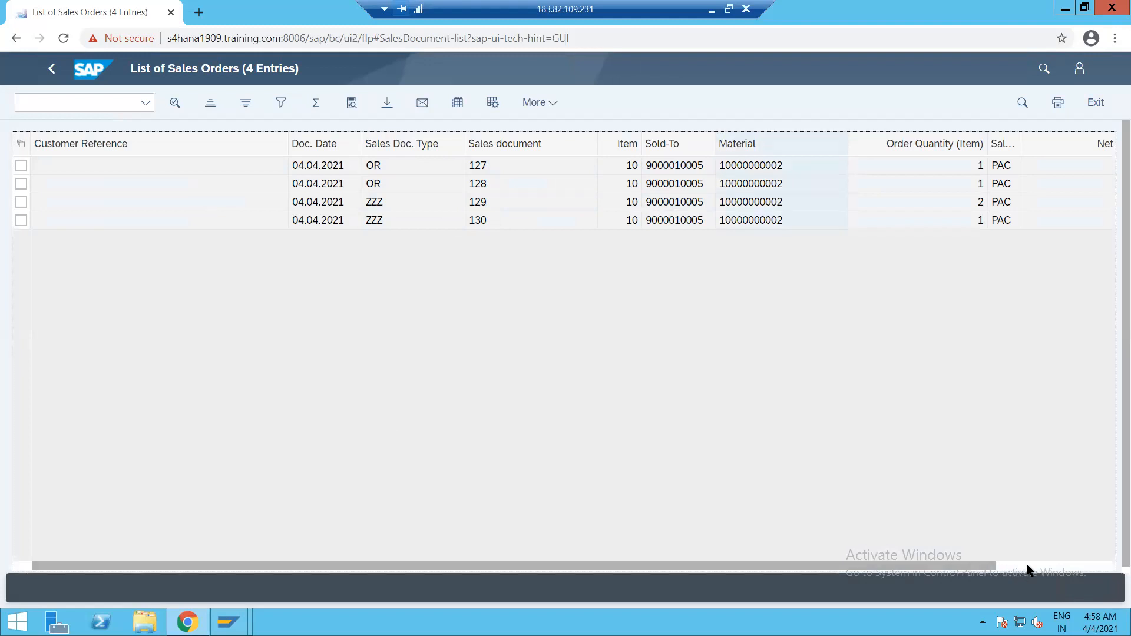
left_click(1027, 566)
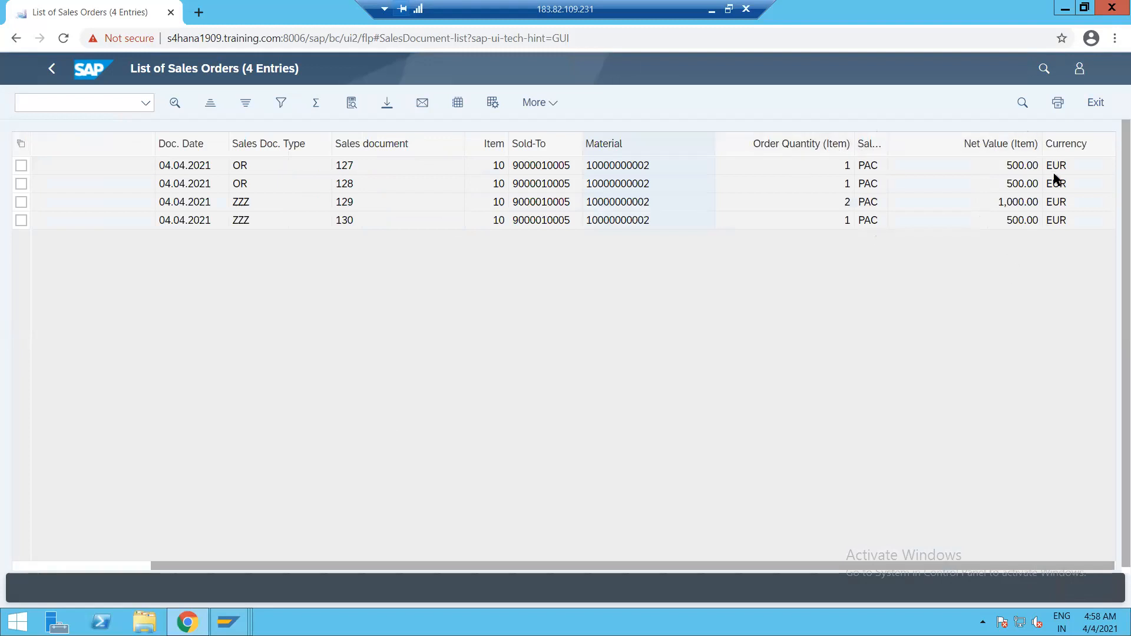
Review the column selection and sort order settings of the list layout, and close them without changes.
left_click(463, 111)
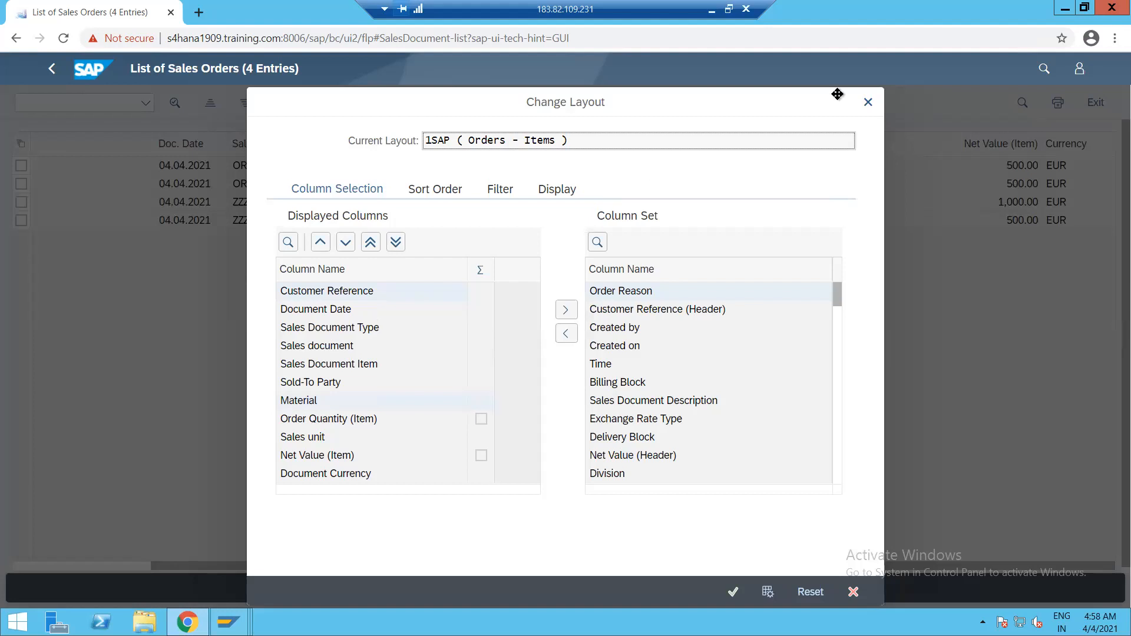
left_click(426, 190)
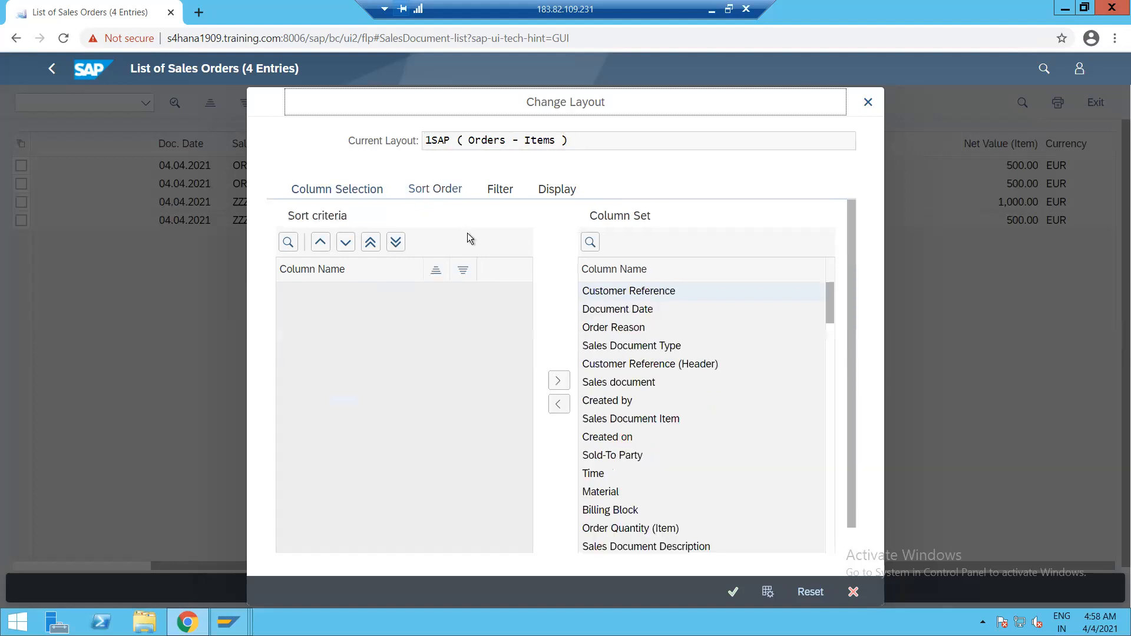
left_click(500, 195)
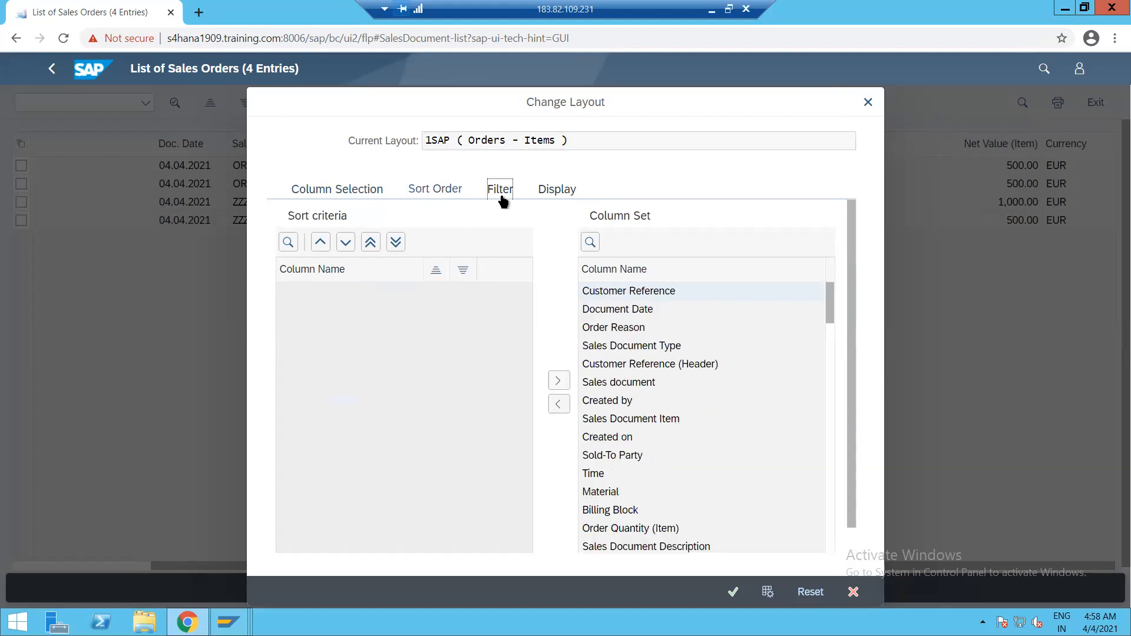
left_click(853, 591)
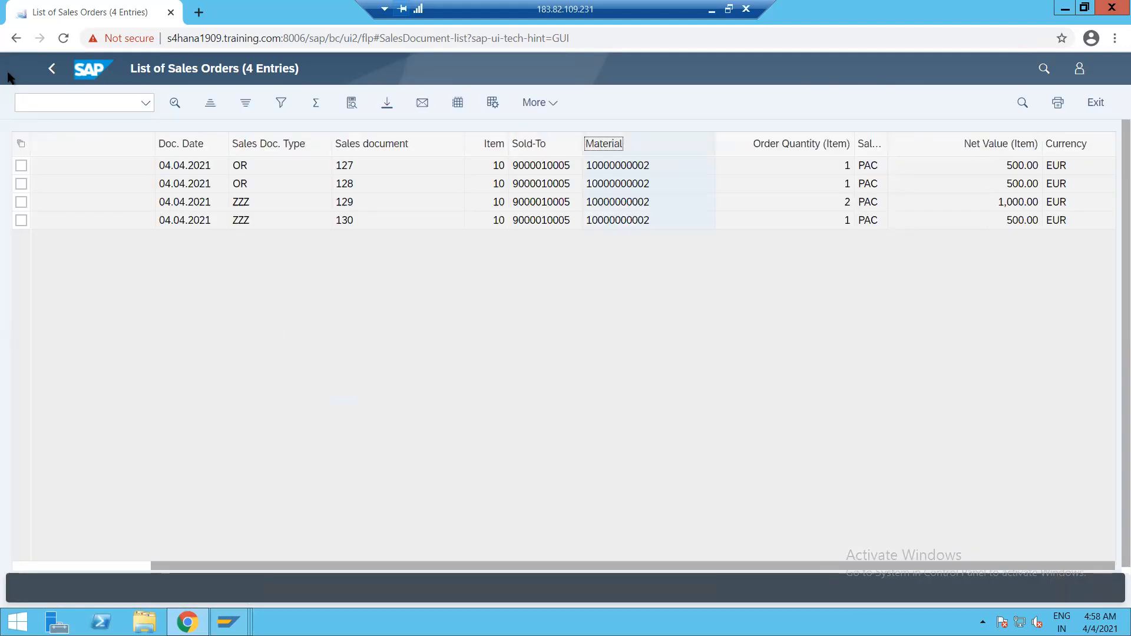
Leave the sales order list for the launchpad home page, discarding unsaved data, and close the browser.
left_click(53, 76)
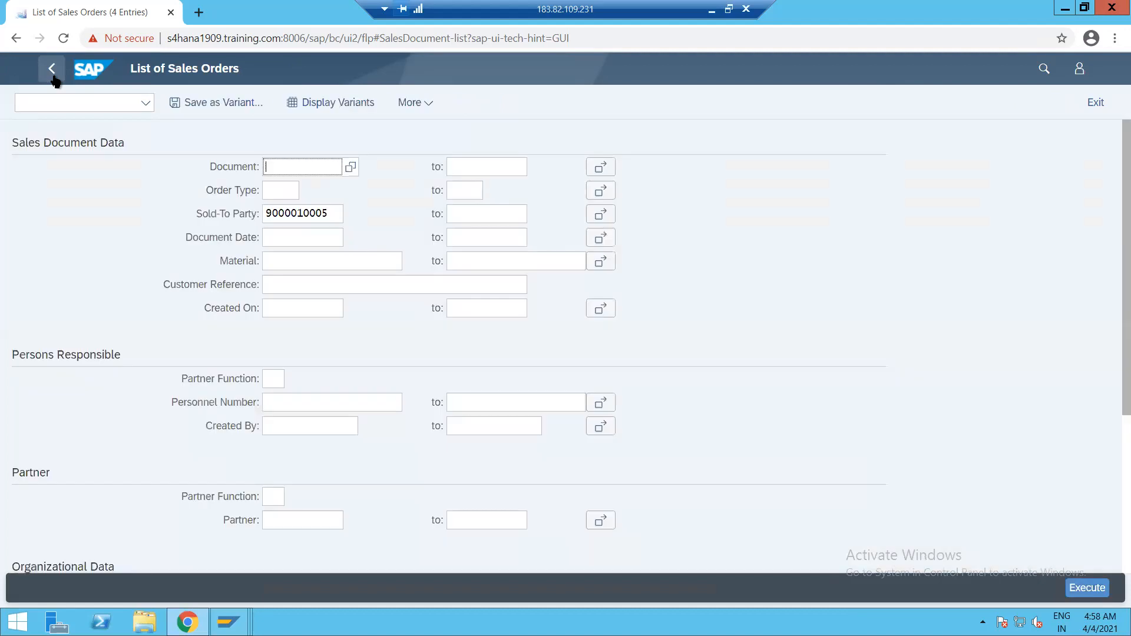
left_click(54, 81)
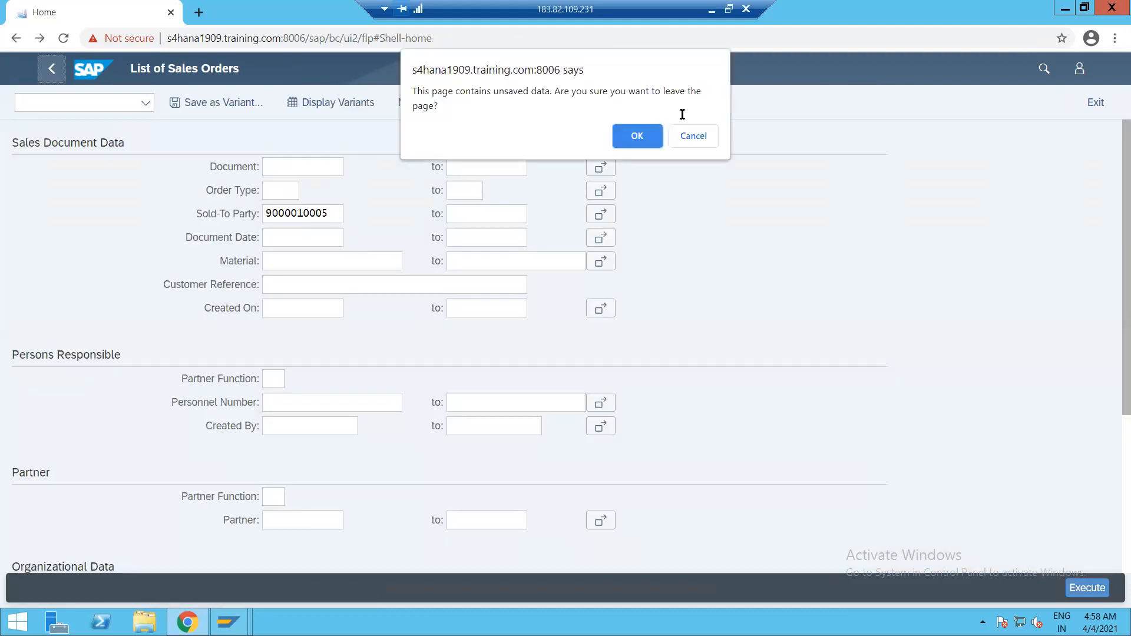
left_click(637, 136)
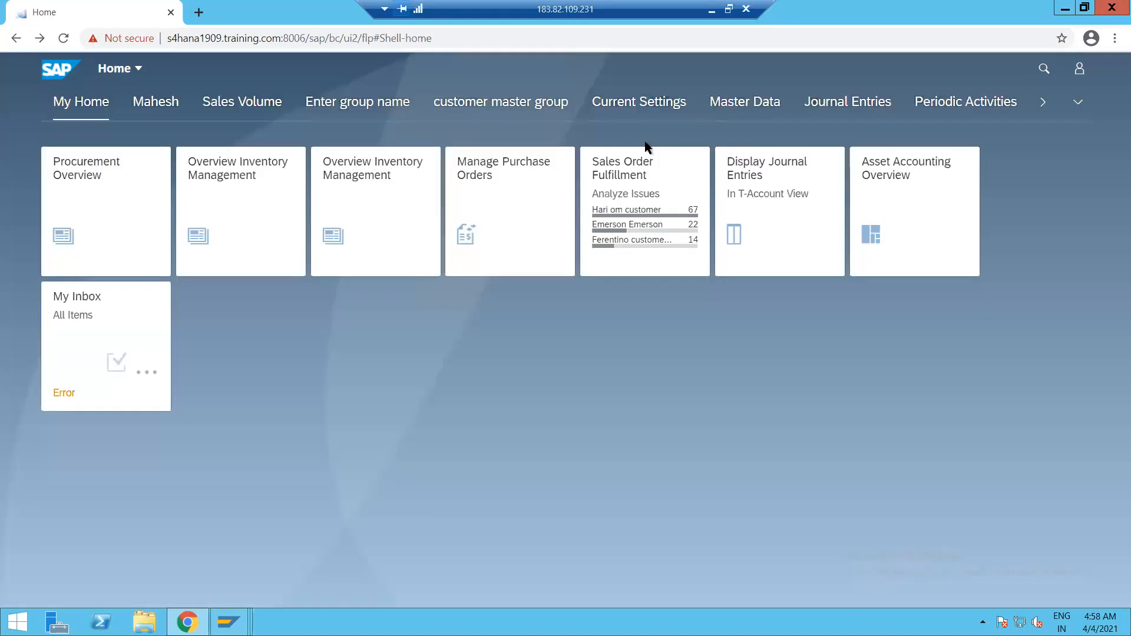
left_click(1110, 10)
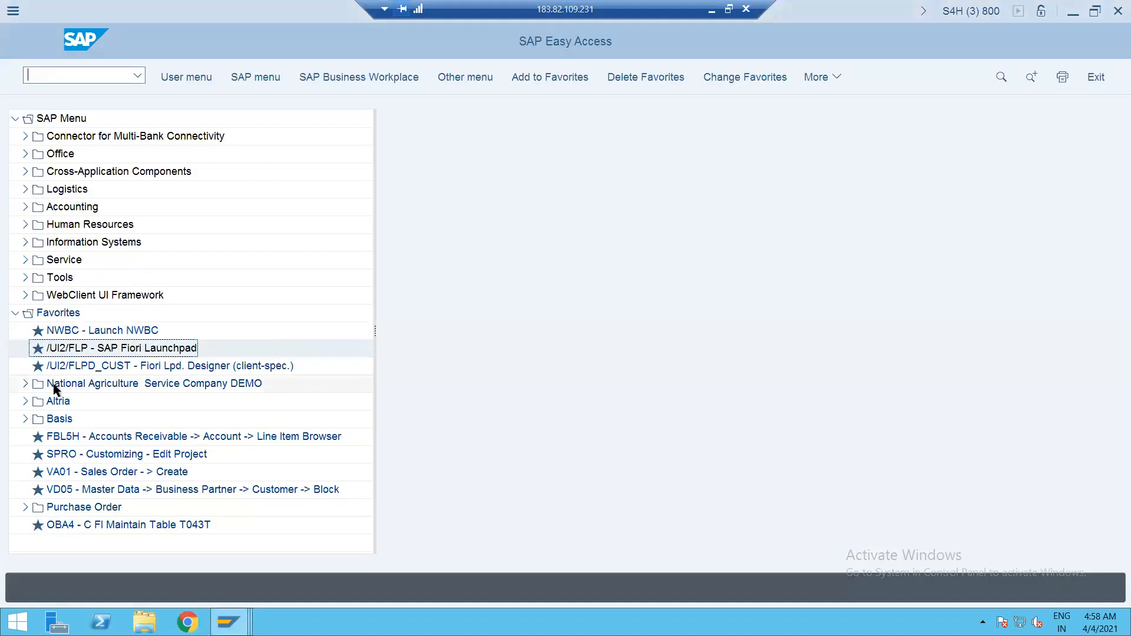
Switch to the SAP Easy Access session and open sales document copy control with transaction VTAA.
mouse_move(223, 621)
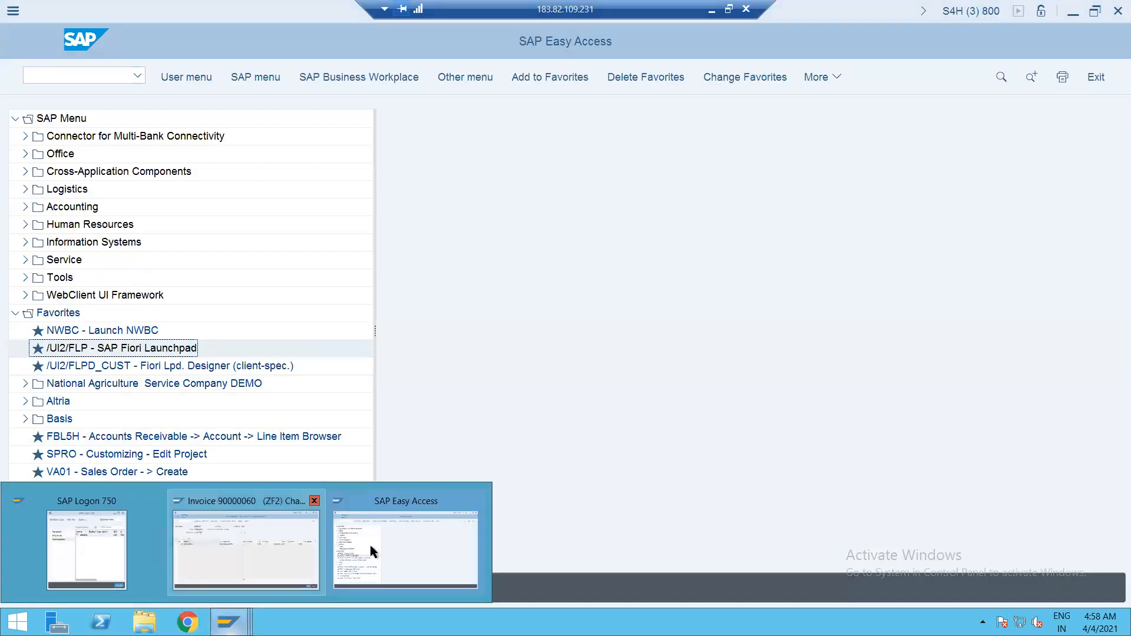
mouse_move(243, 546)
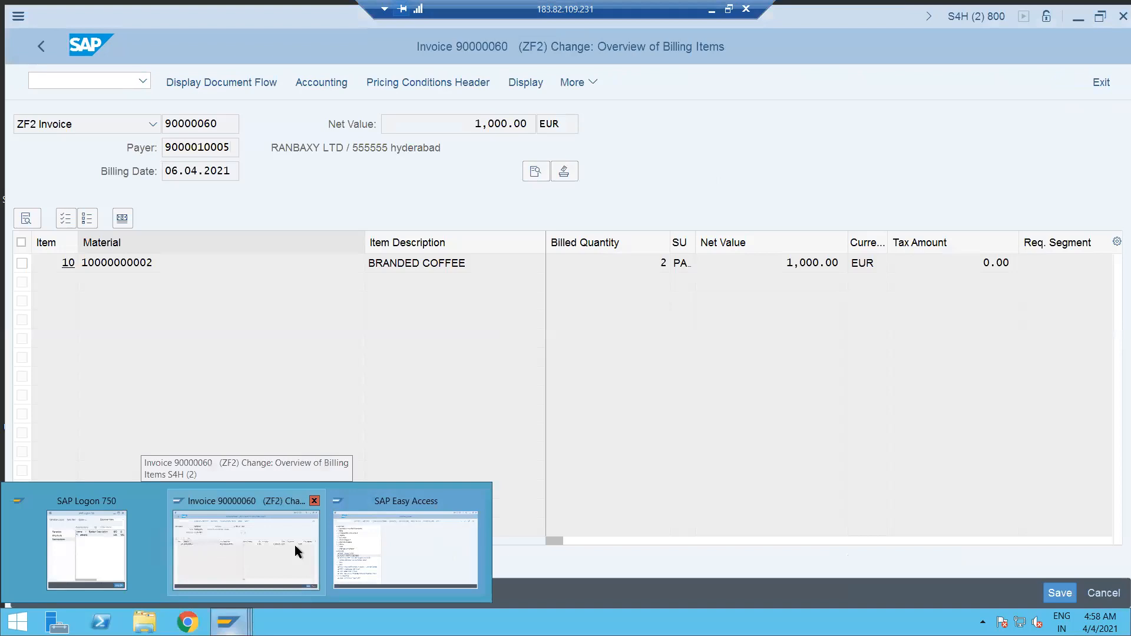
left_click(395, 549)
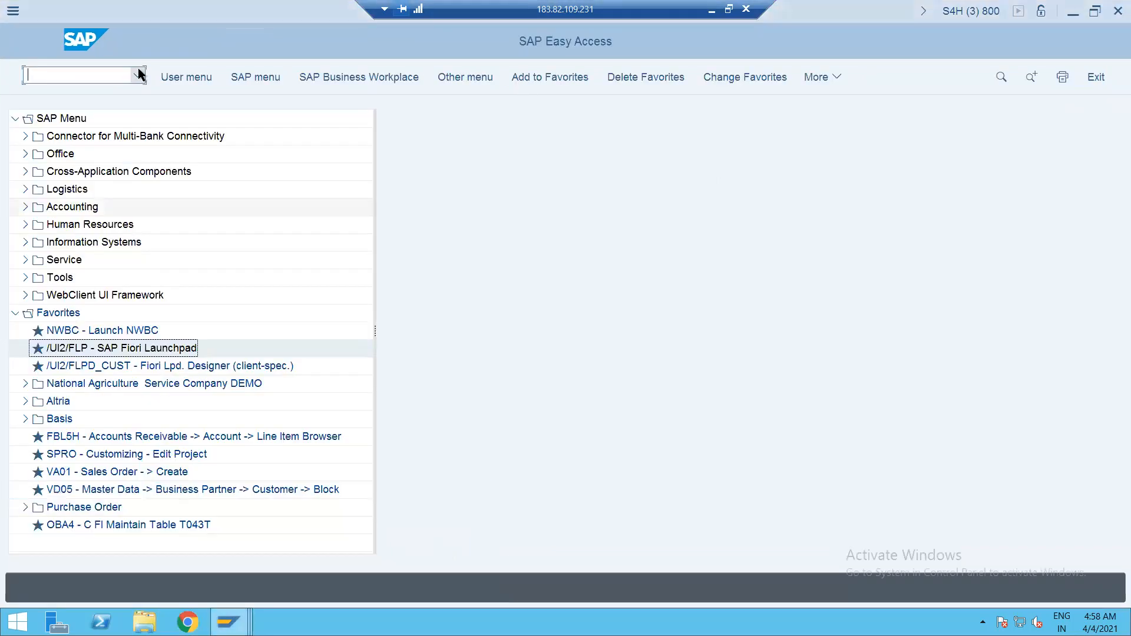
left_click(26, 82)
type("/nvtaa")
key("Return")
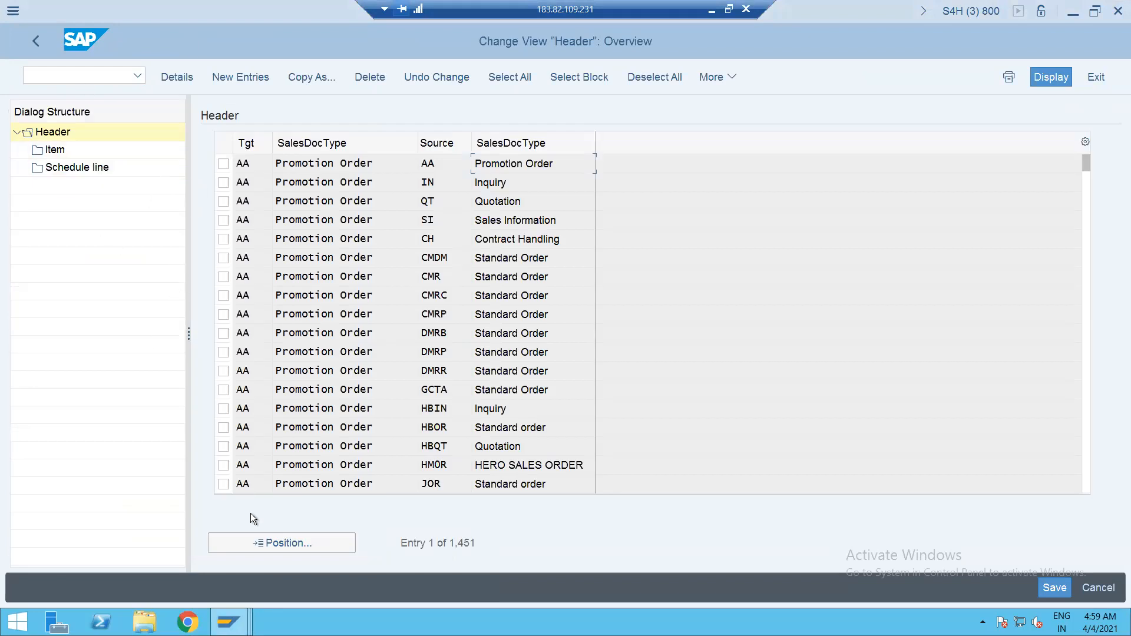
Position the header copy control list on target document type OR with source document type QT.
left_click(251, 548)
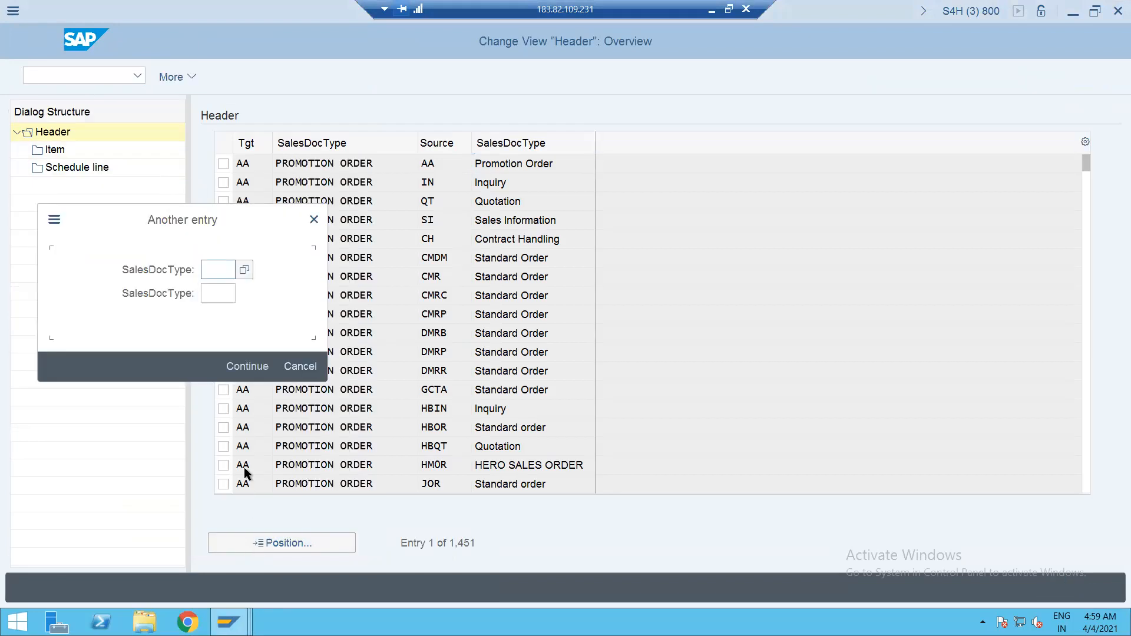
left_click(212, 295)
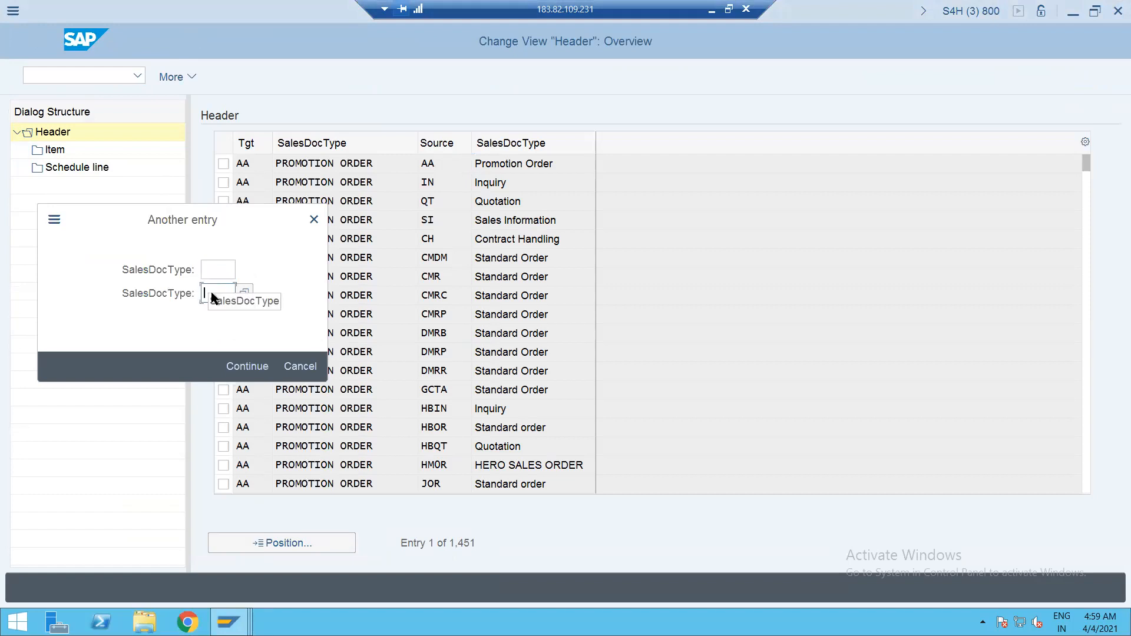
type("qt")
left_click(212, 270)
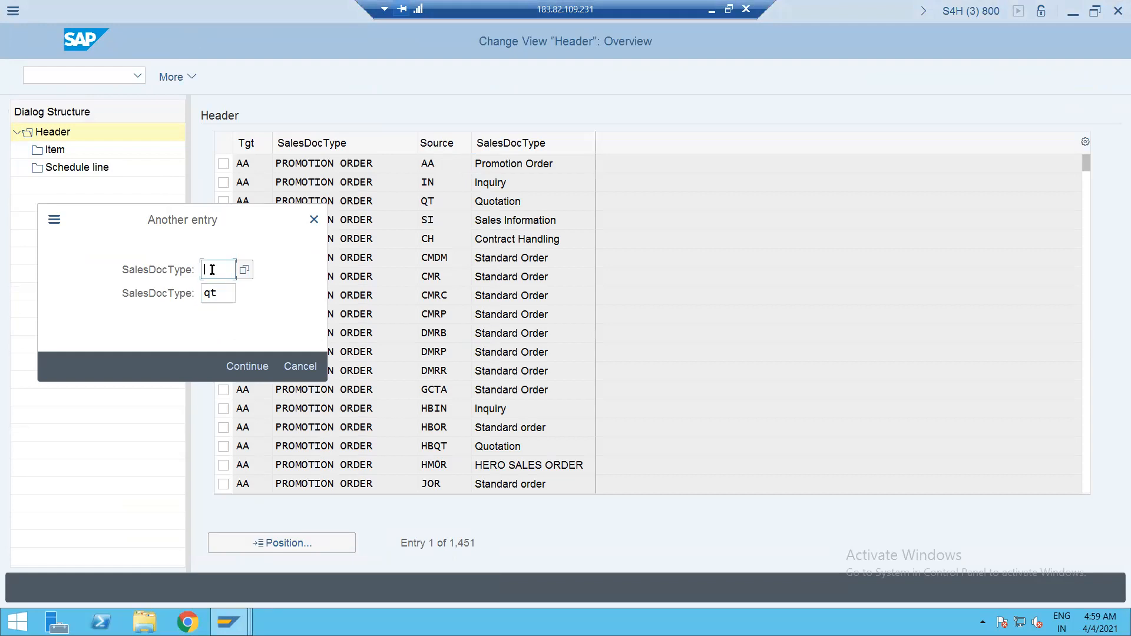
type("or")
key("Return")
Copy the QT-to-OR header entry to target document type ZZZ, including all dependent entries.
left_click(223, 164)
left_click(307, 77)
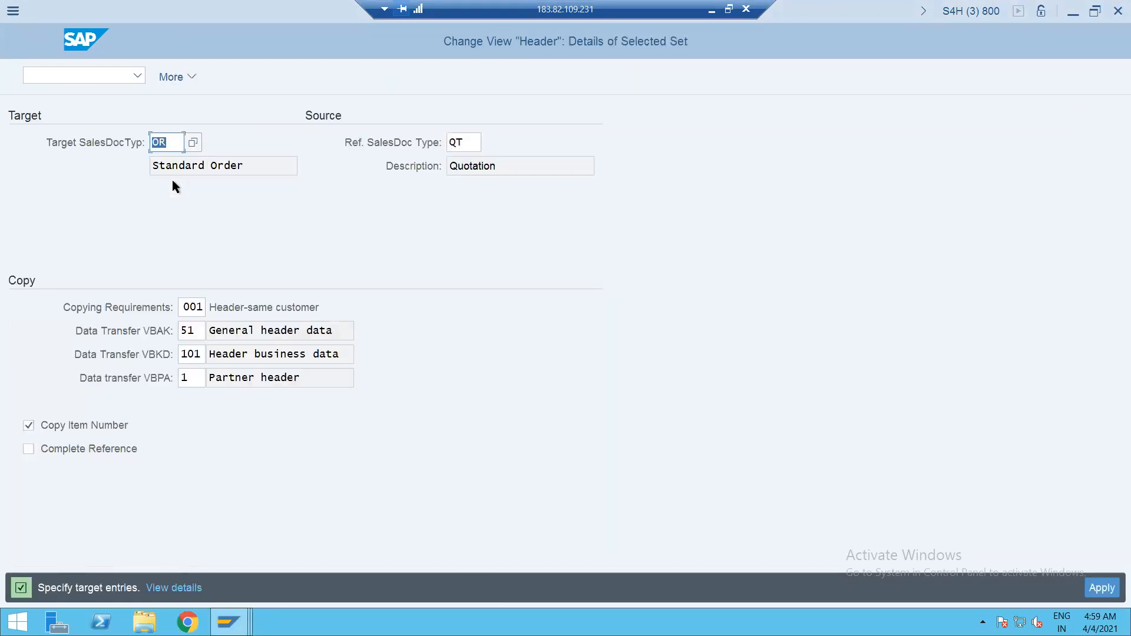
type("zzz")
key("Return")
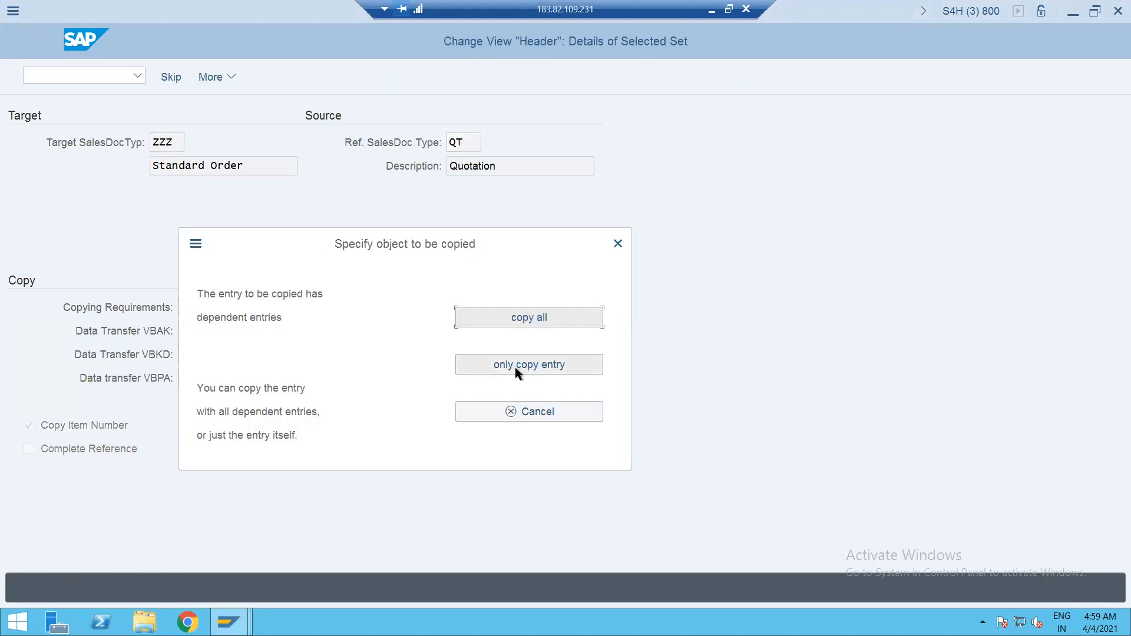
left_click(515, 320)
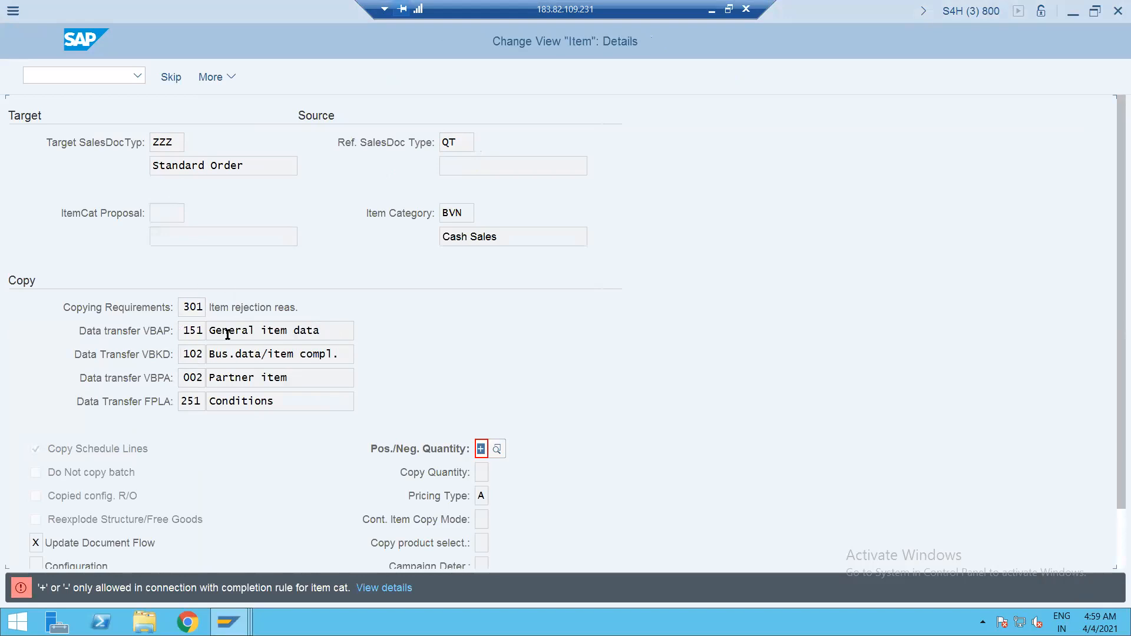
Skip the rejected dependent item entries and save the copied ZZZ entry under the proposed customizing request.
left_click(168, 79)
left_click(167, 80)
key("Return")
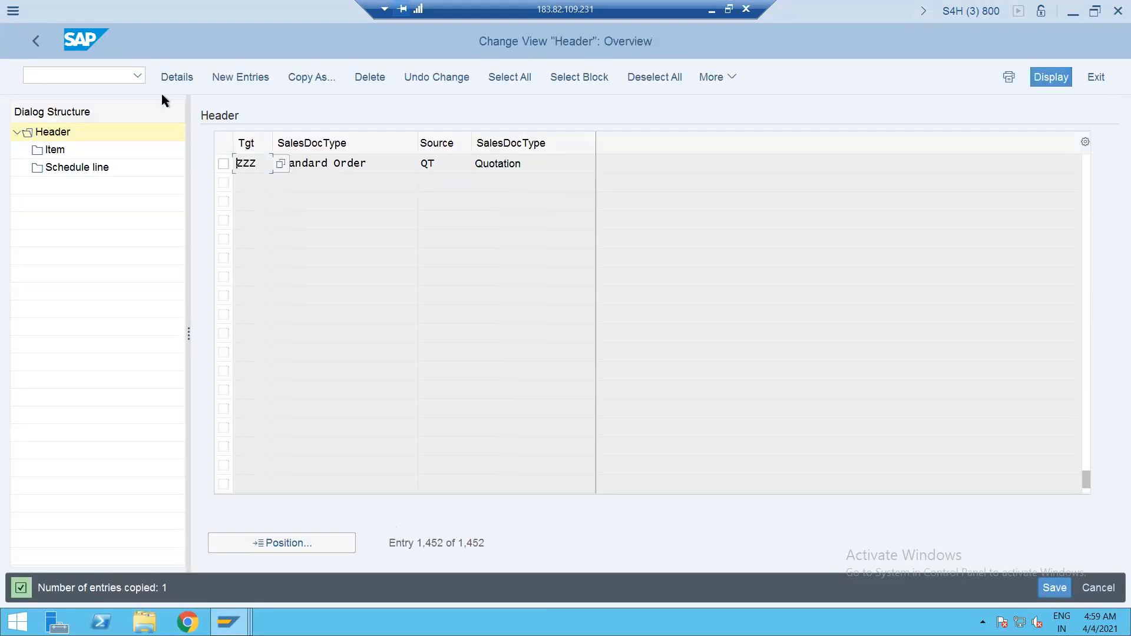
key("ctrl+s")
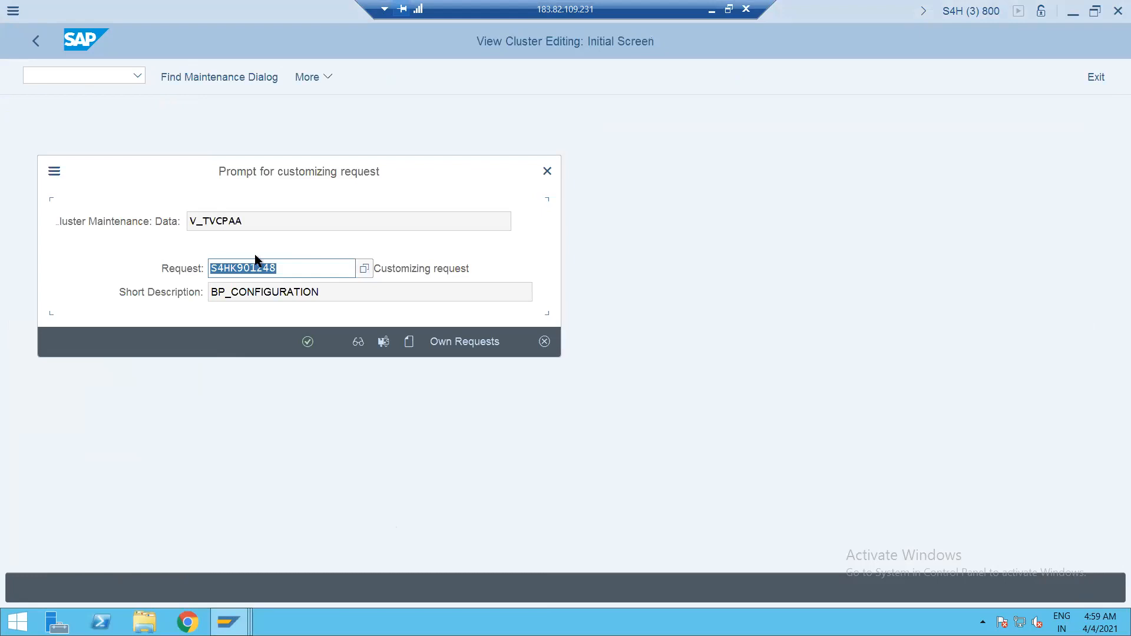
key("Return")
Open quotation creation with transaction VA21, and leave it for the SAP Easy Access screen.
left_click(68, 73)
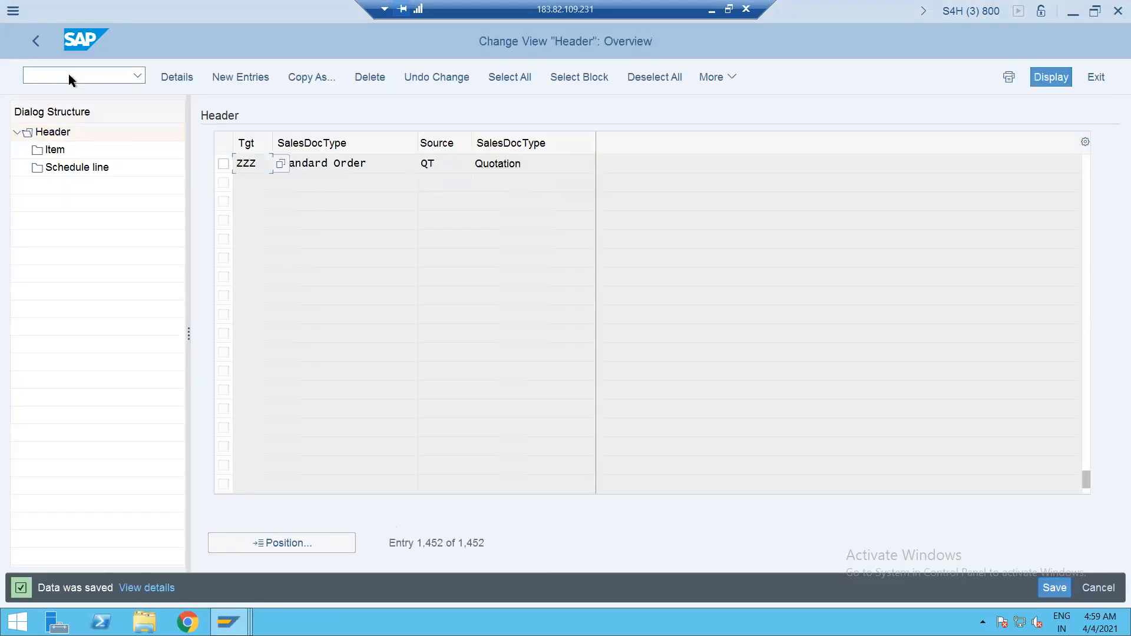
type("/nva")
type("21")
key("Return")
left_click(68, 75)
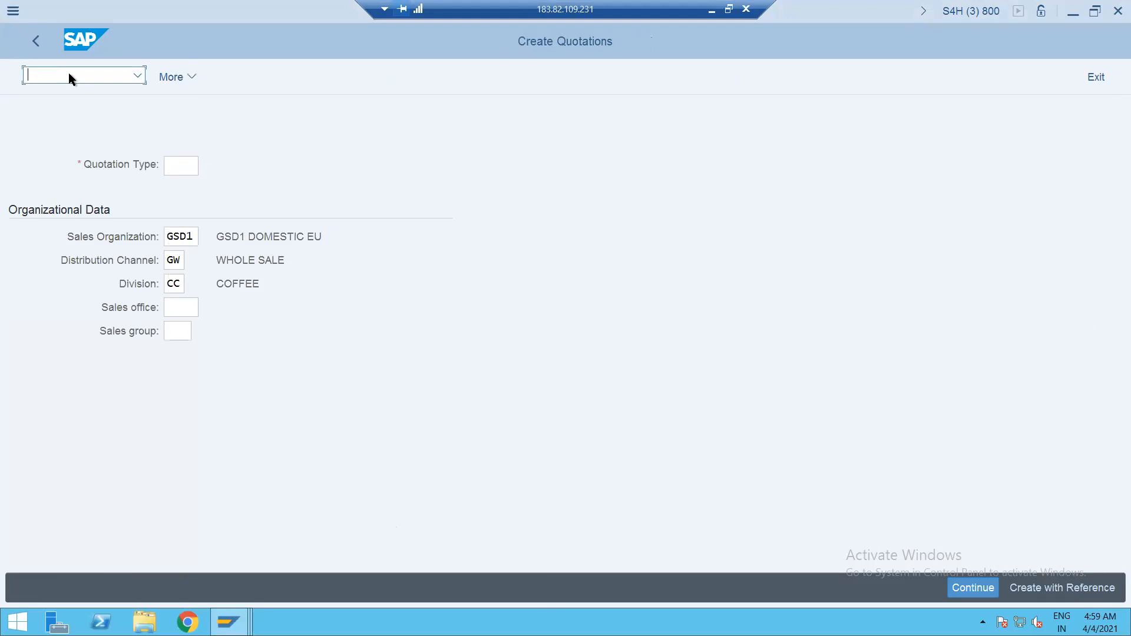
type("/n")
key("Return")
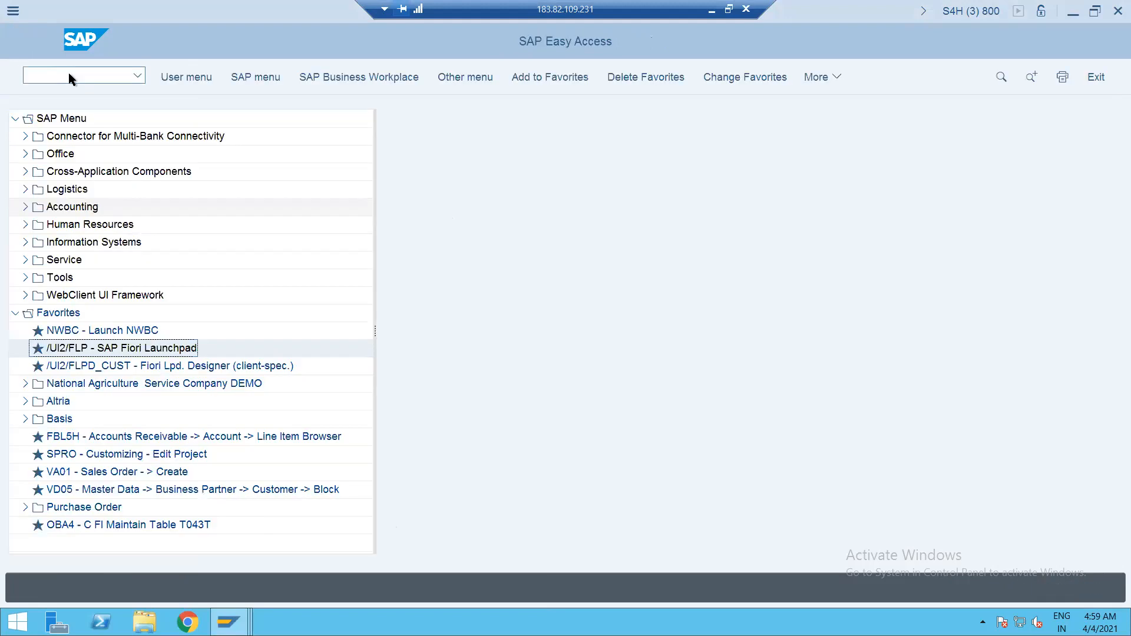
Open VA21 - Create from the Quotation folder under Logistics, Sales and Distribution, Sales.
left_click(24, 190)
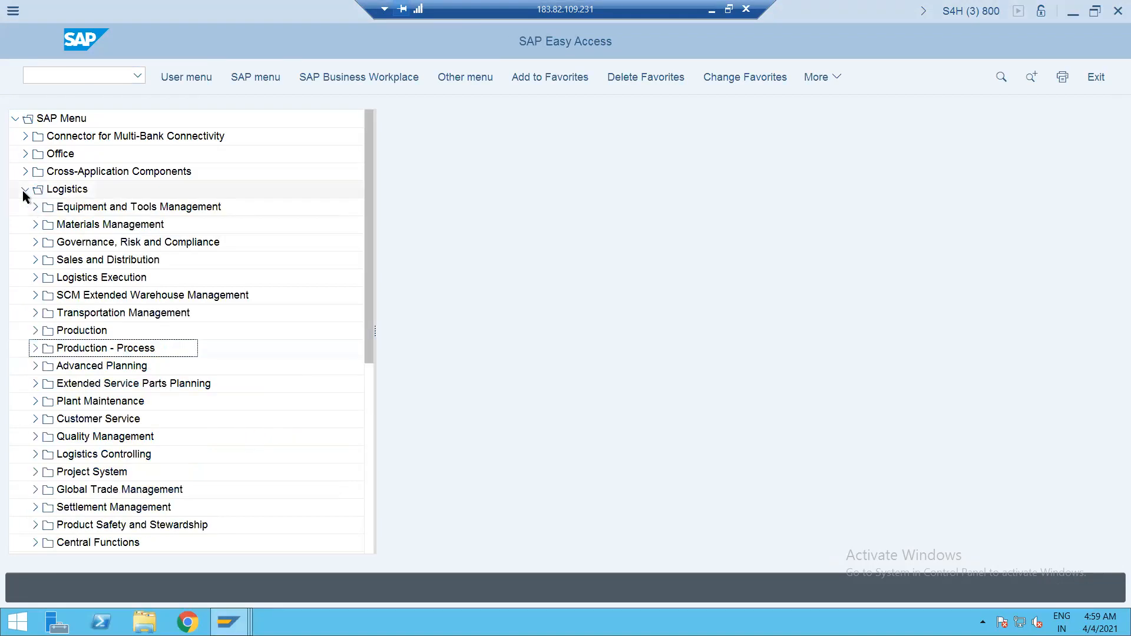
left_click(34, 260)
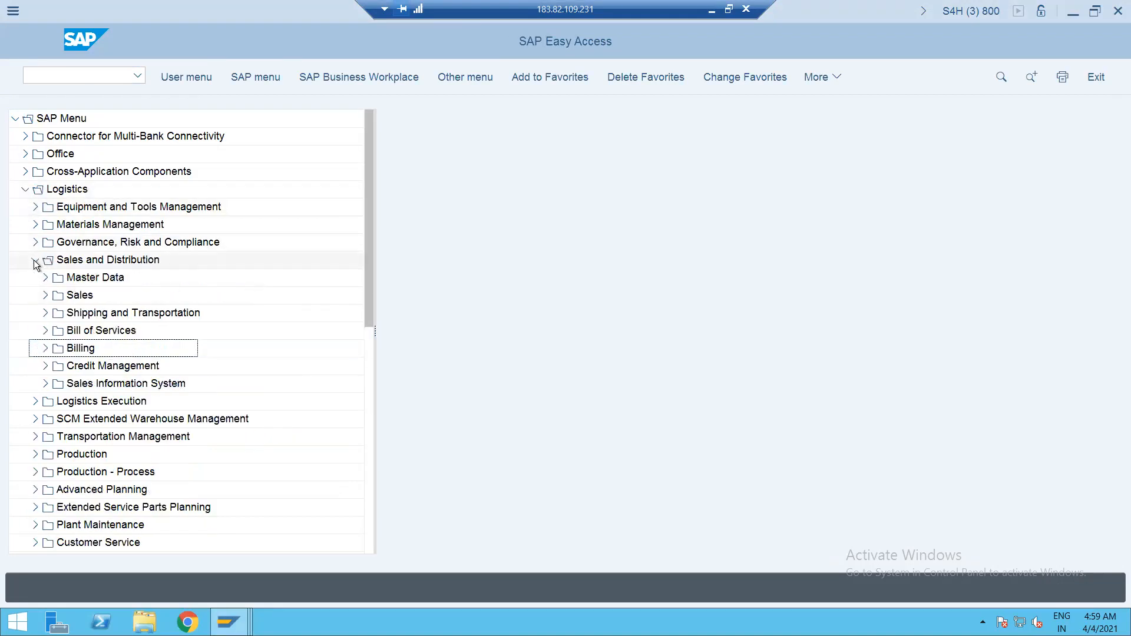
left_click(46, 297)
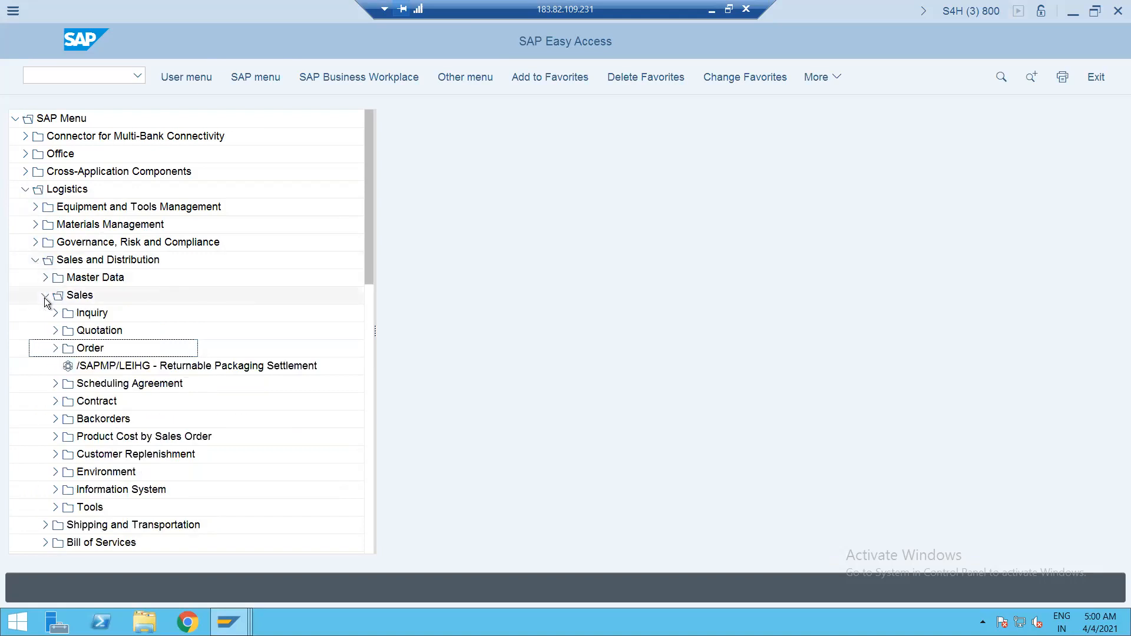
left_click(55, 331)
left_click(98, 352)
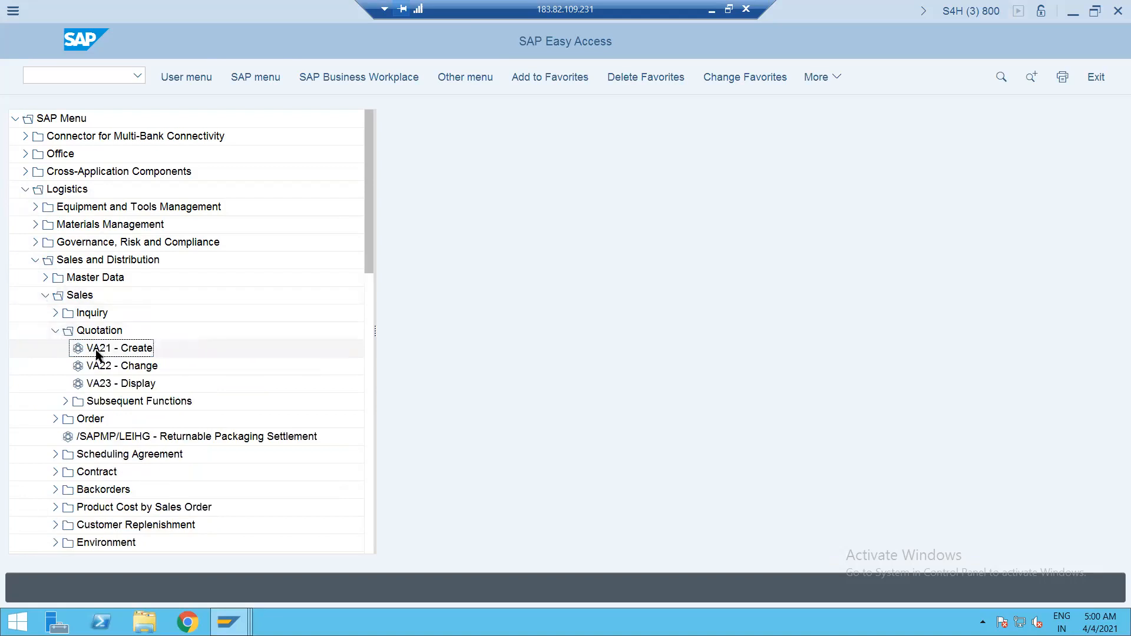
double_click(97, 349)
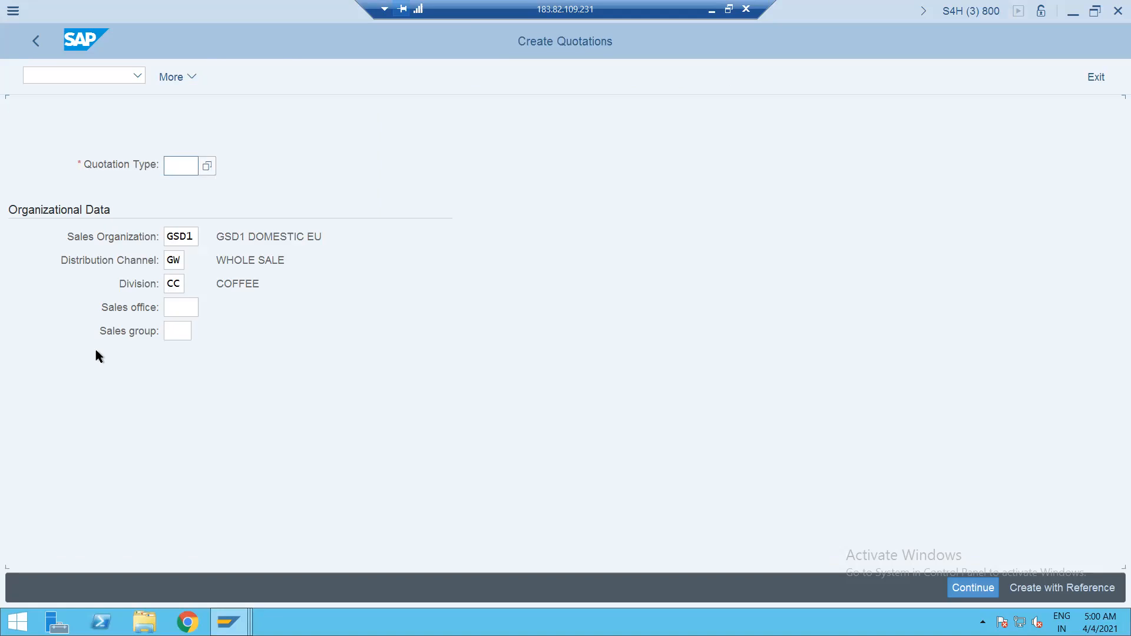
Start a quotation of type QT and set the sold-to party to the first suggested customer.
left_click(182, 171)
type("qt")
key("Return")
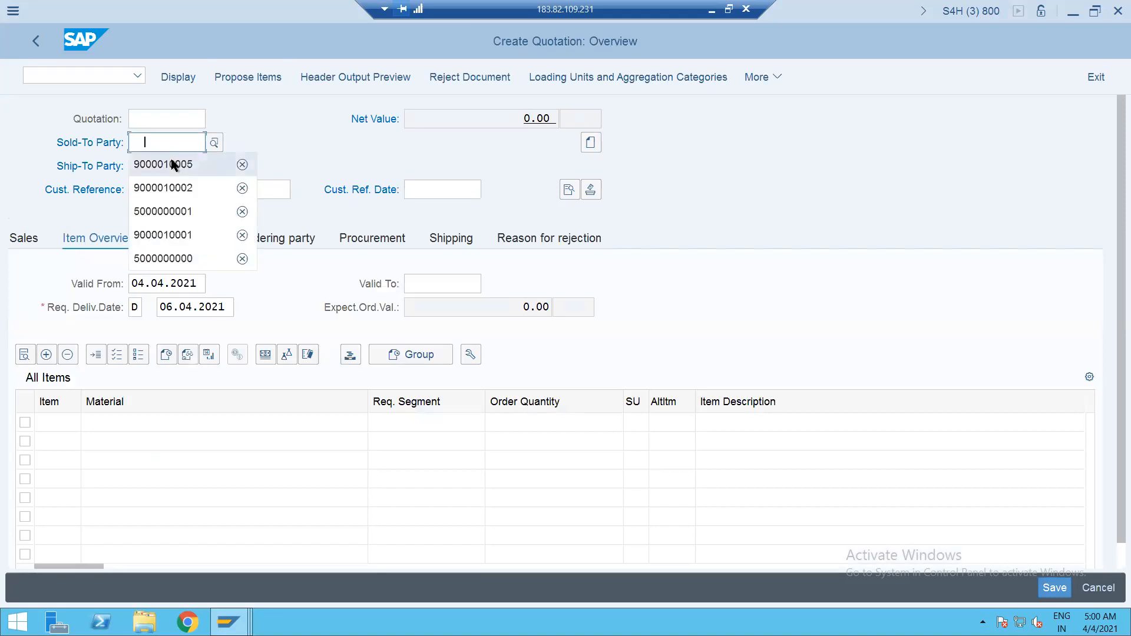
left_click(172, 164)
key("Return")
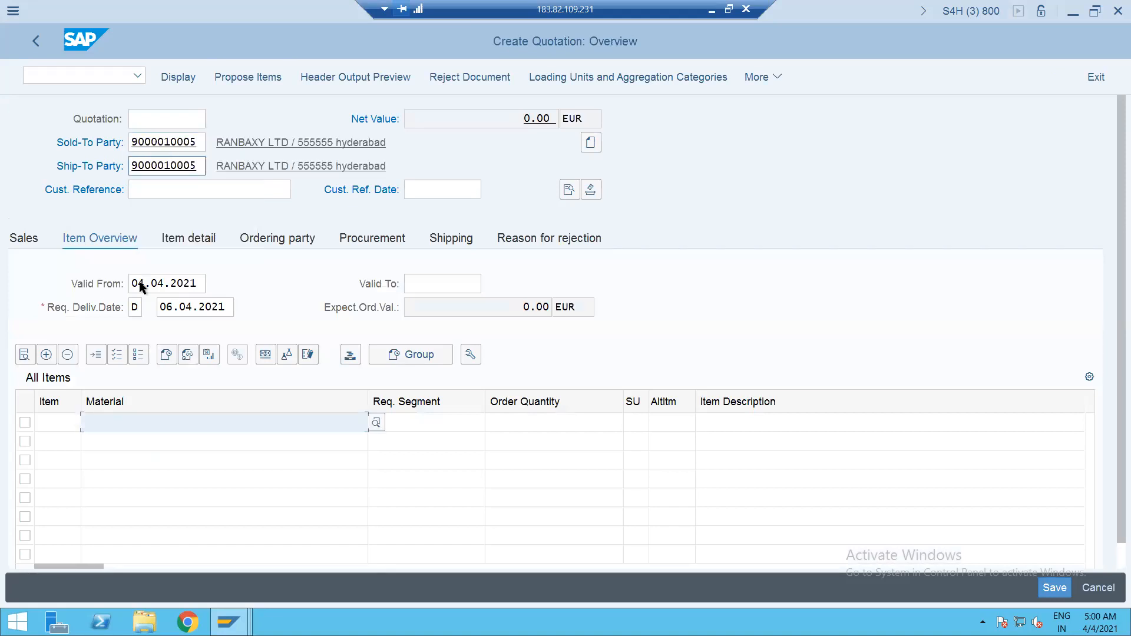
left_click(132, 423)
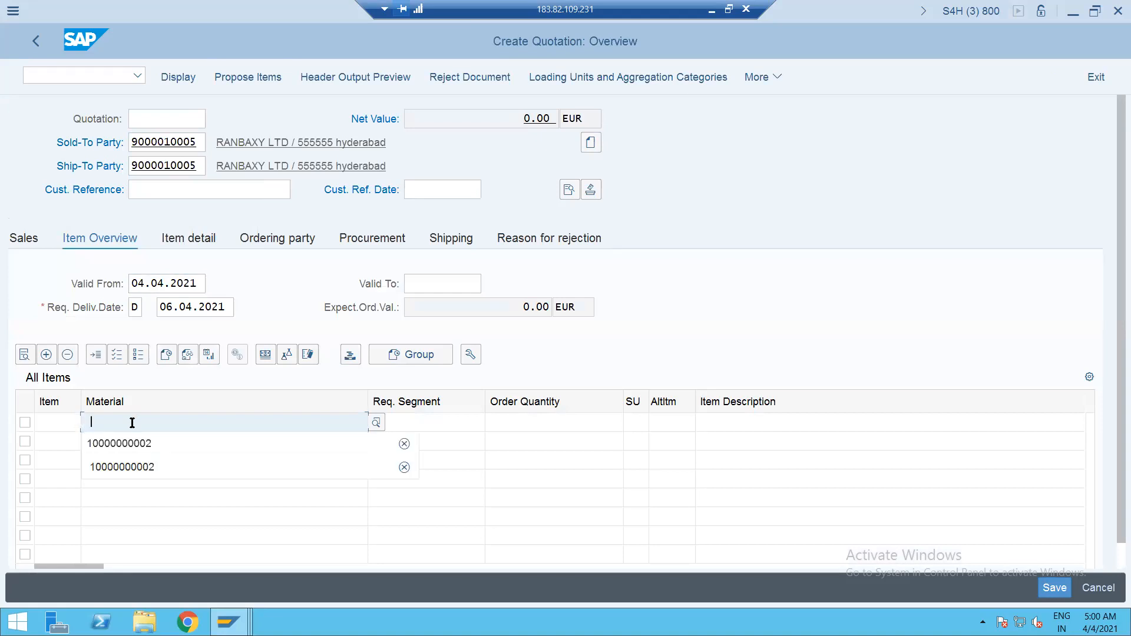
key("Down")
key("Return")
key("Tab")
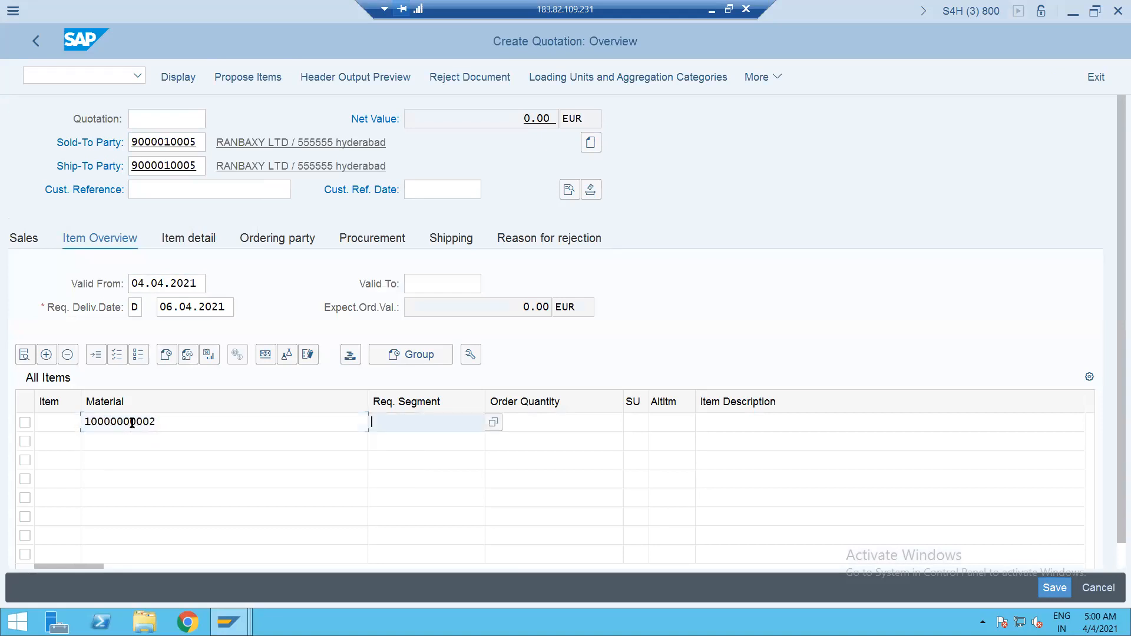
key("Tab")
type("10")
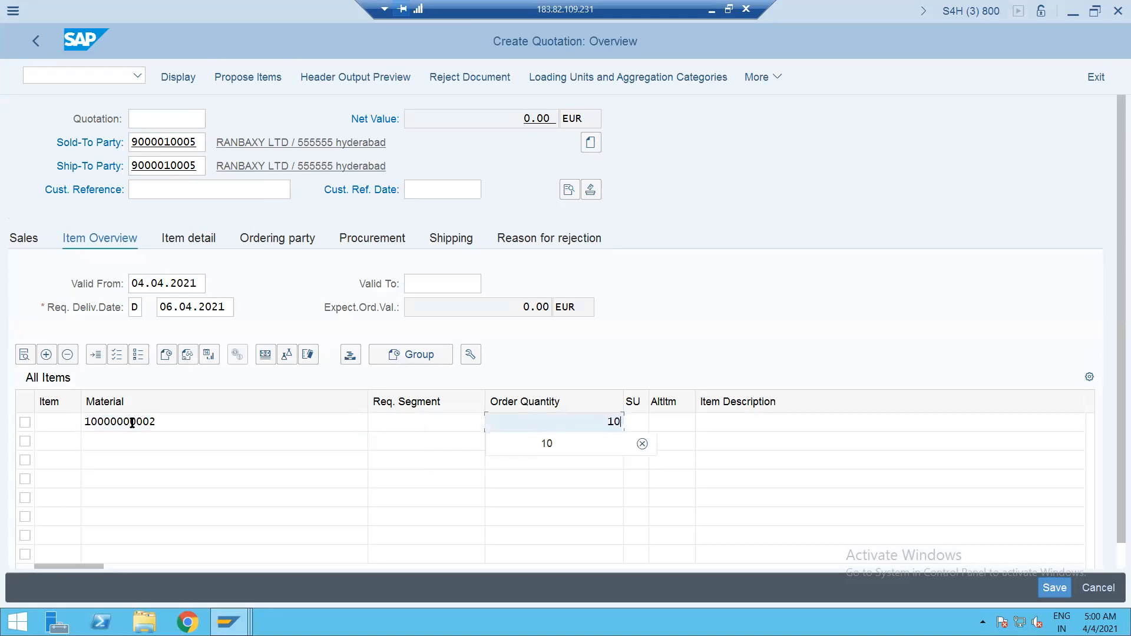
key("Return")
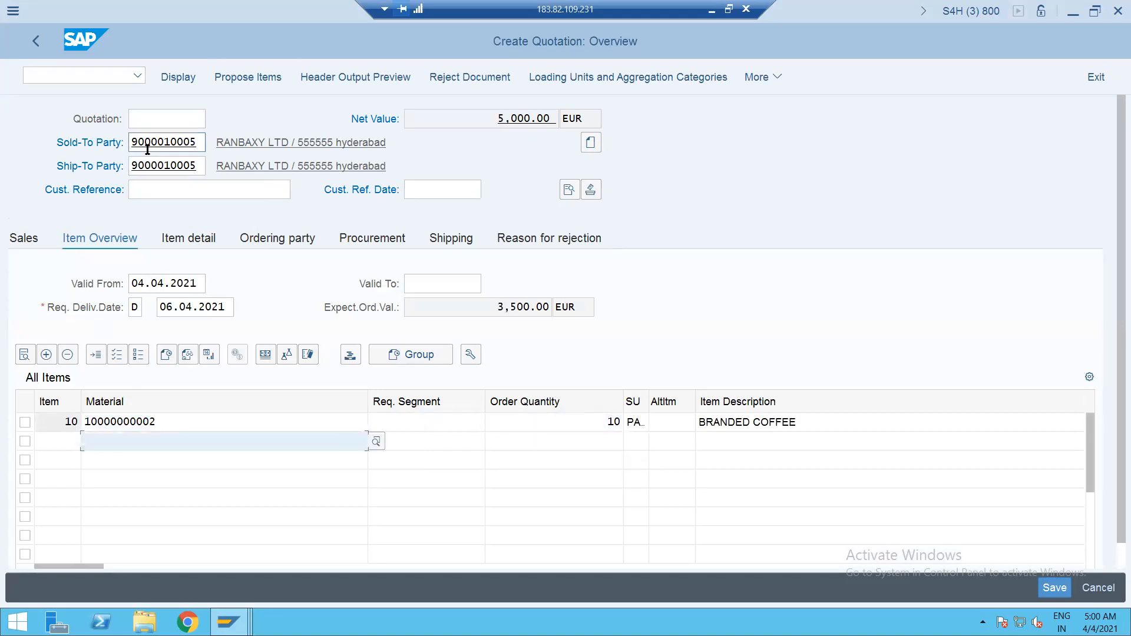
Enter the customer reference number in the quotation header and set the customer reference date to 04.04.2021.
left_click(150, 189)
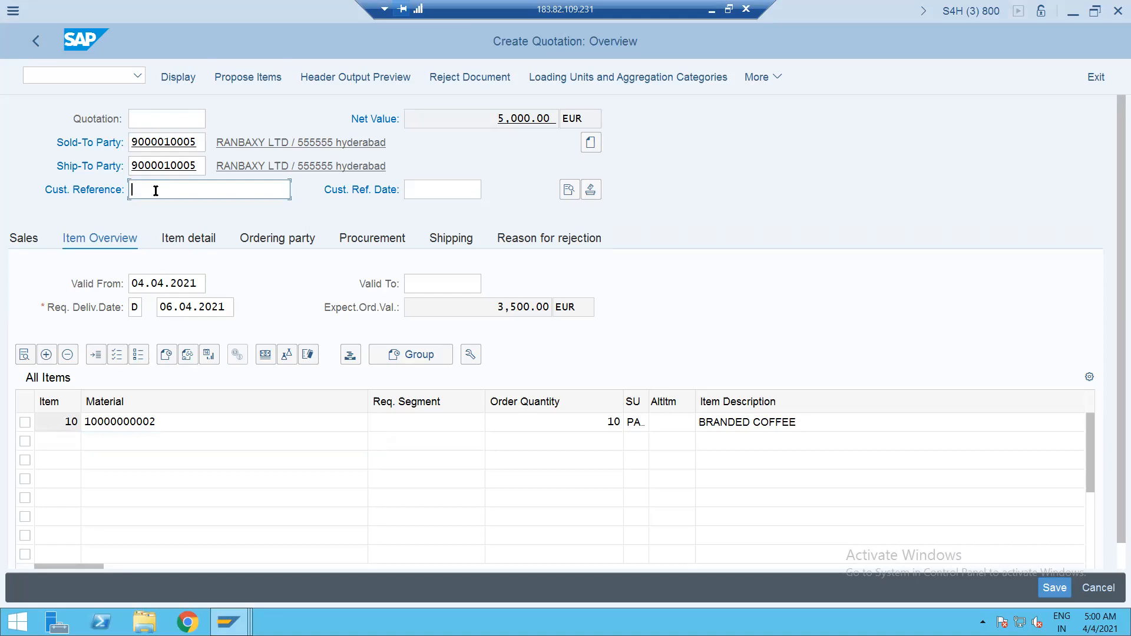
type("2345")
left_click(422, 191)
left_click(489, 190)
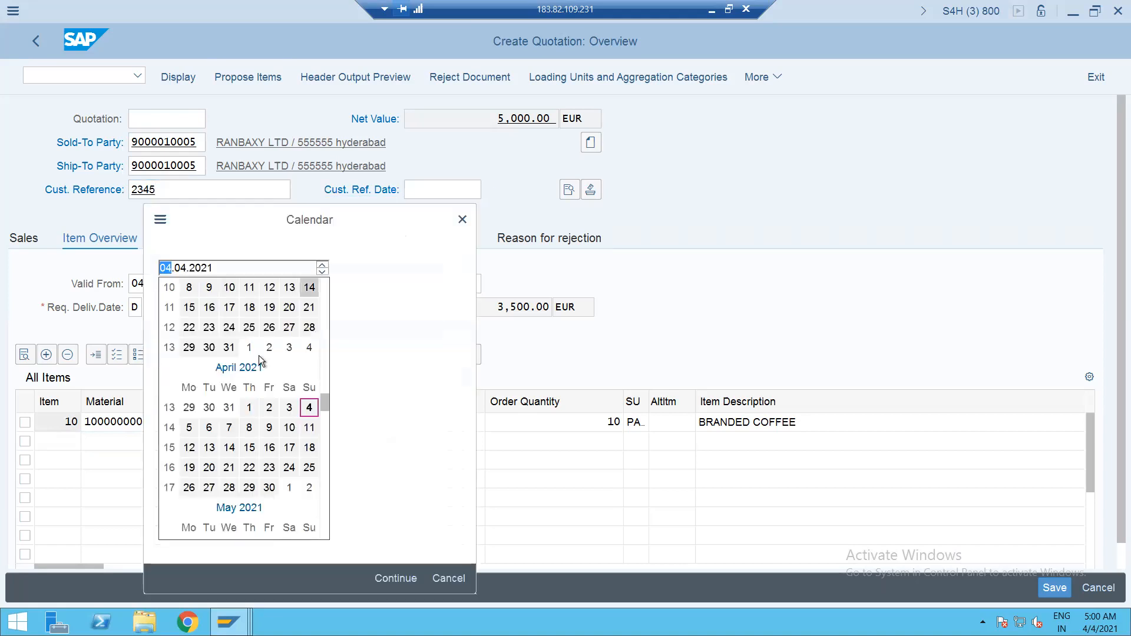
double_click(309, 408)
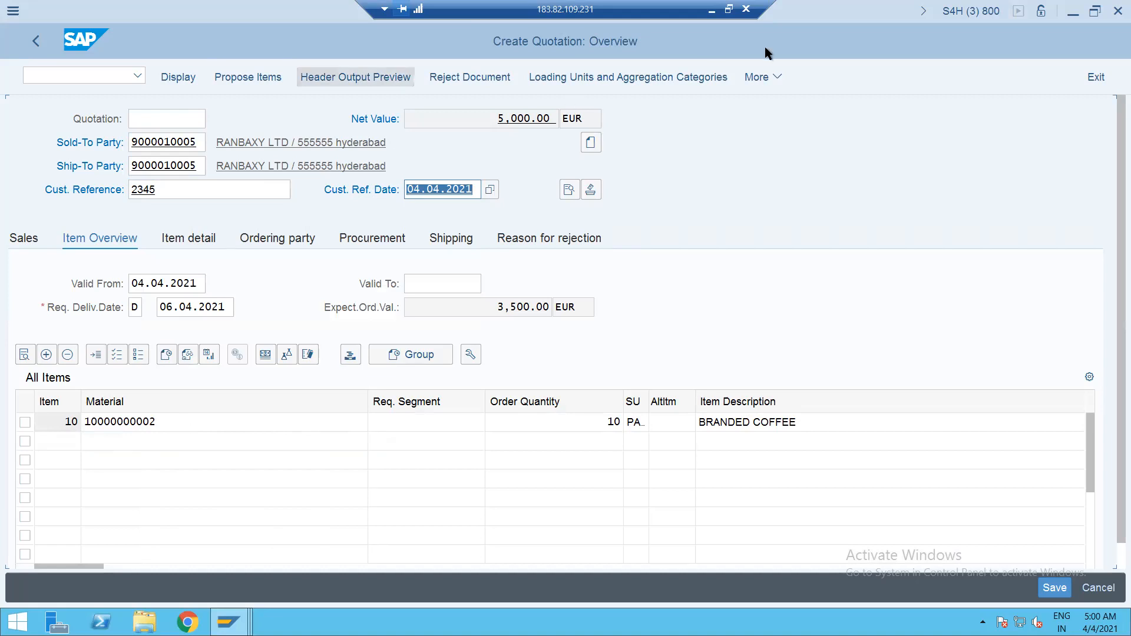
Set the quotation's Valid To date to 30.04.2021.
left_click(764, 78)
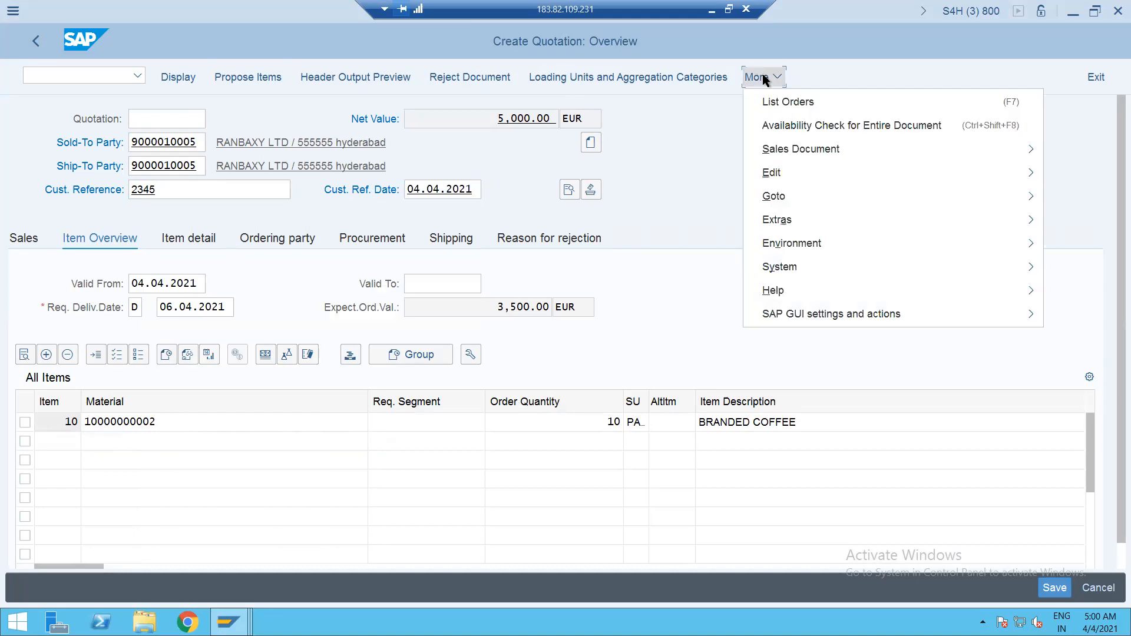
left_click(418, 282)
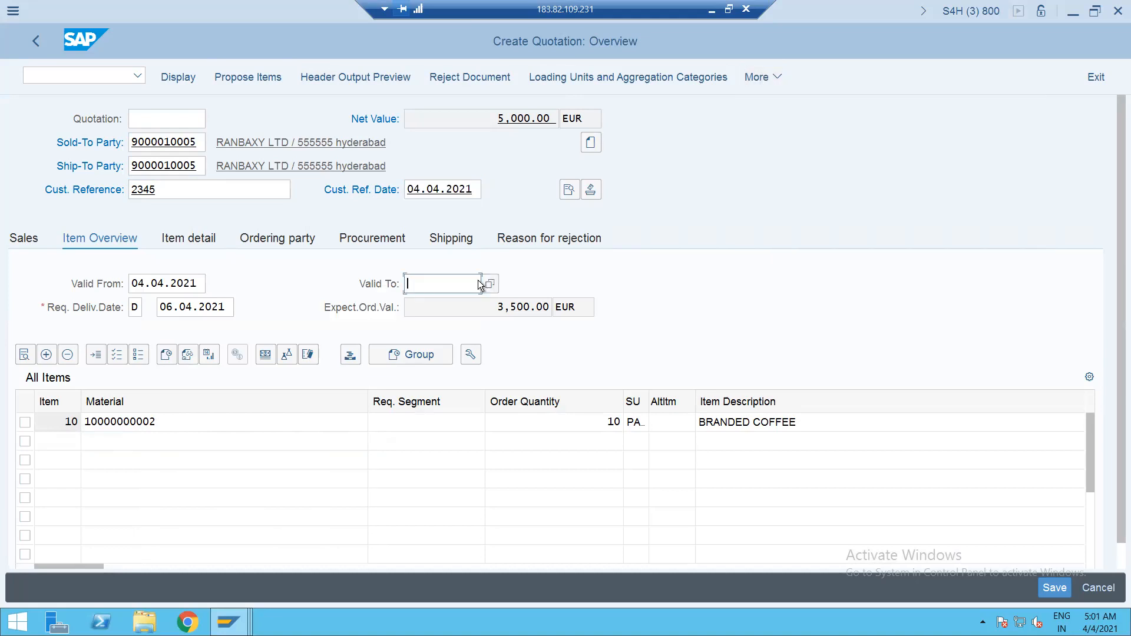
left_click(489, 284)
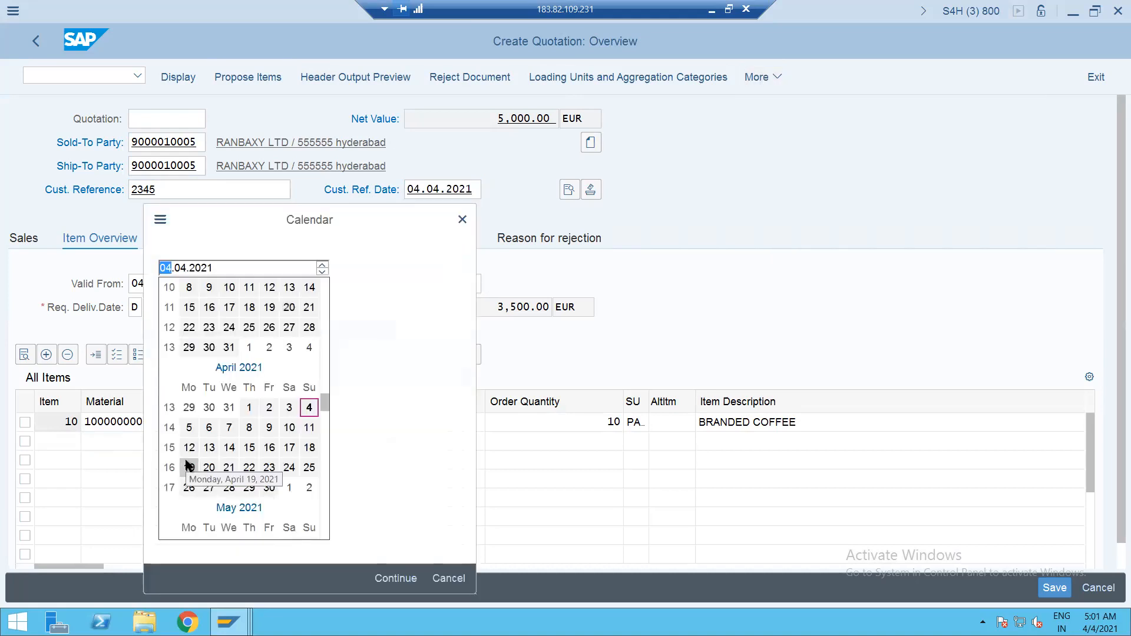
double_click(269, 488)
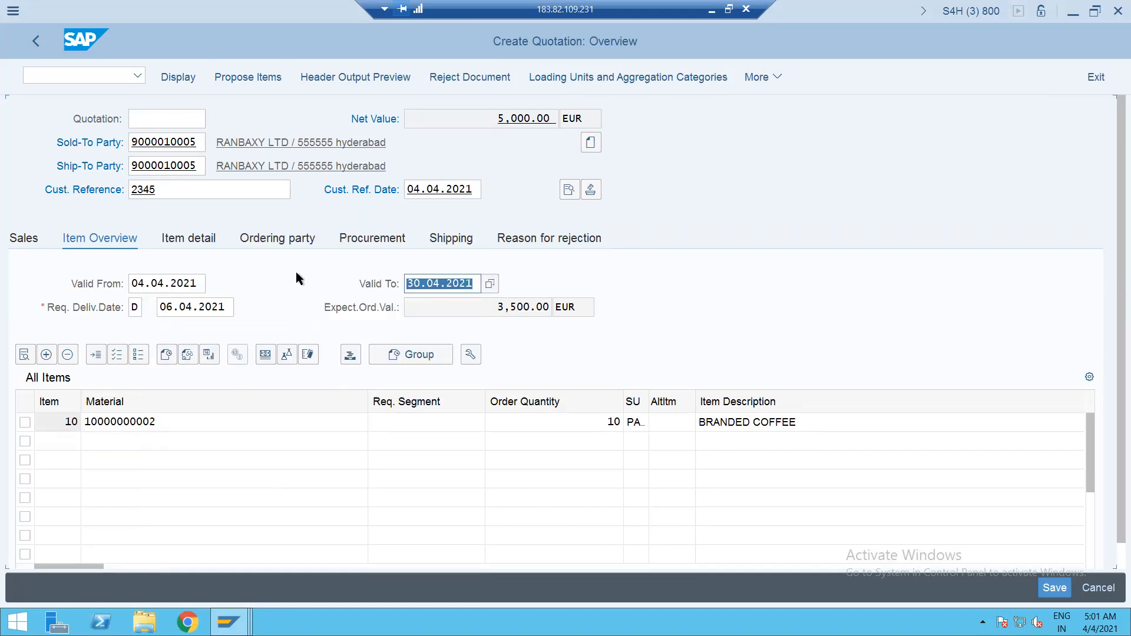
Open the header payment terms entry from the quotation's incompletion log, enter Z001 and return to the overview.
left_click(746, 77)
mouse_move(767, 197)
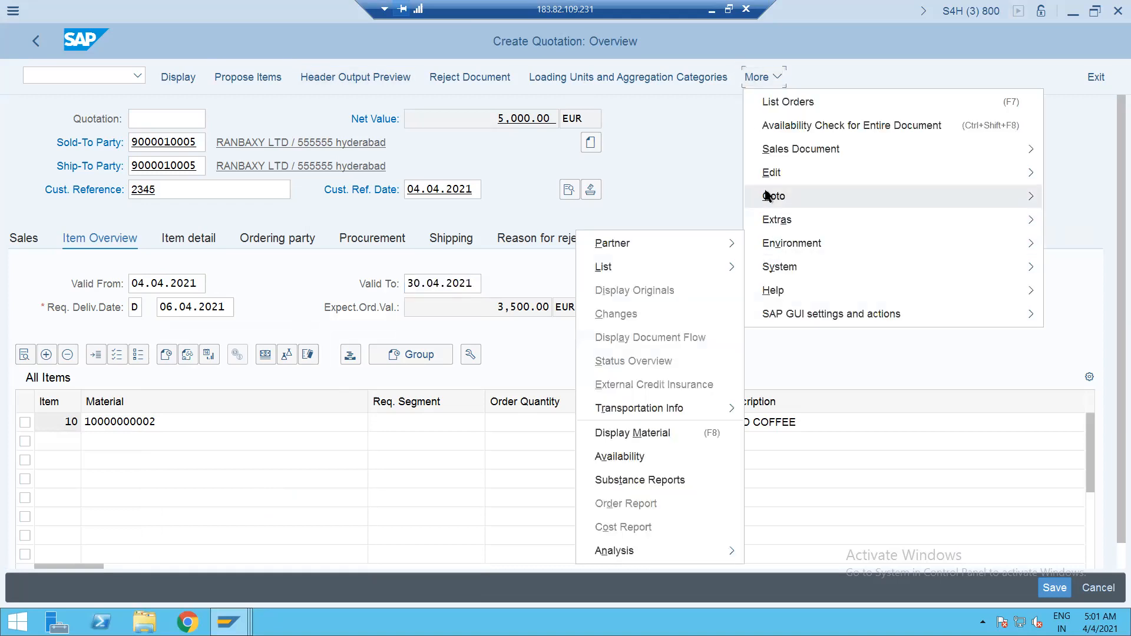
mouse_move(763, 171)
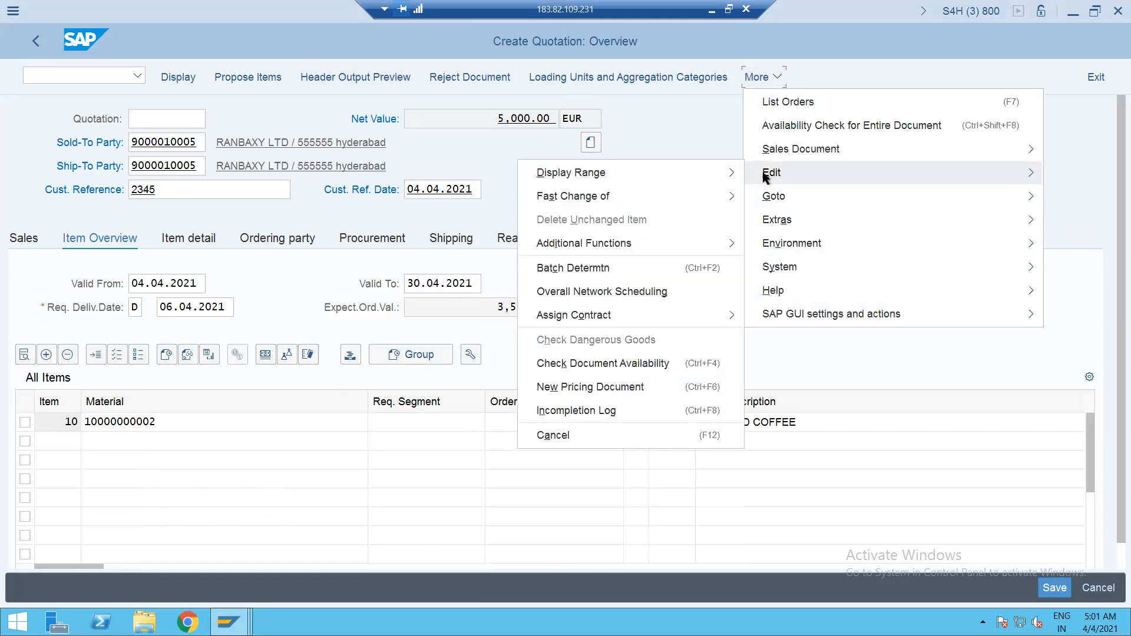
left_click(619, 408)
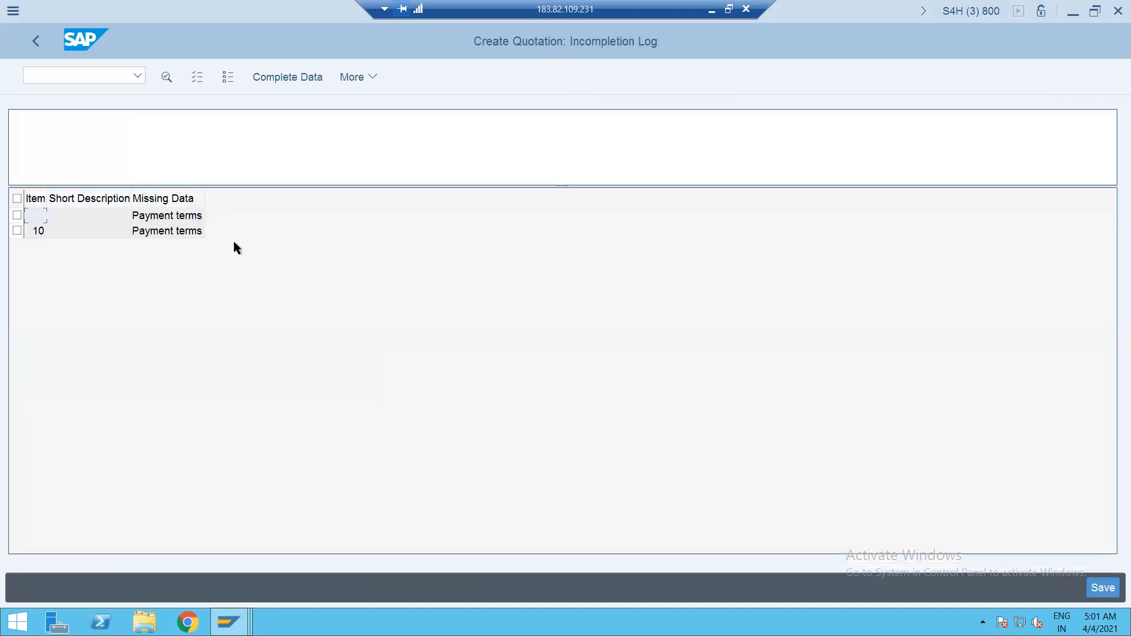
double_click(153, 218)
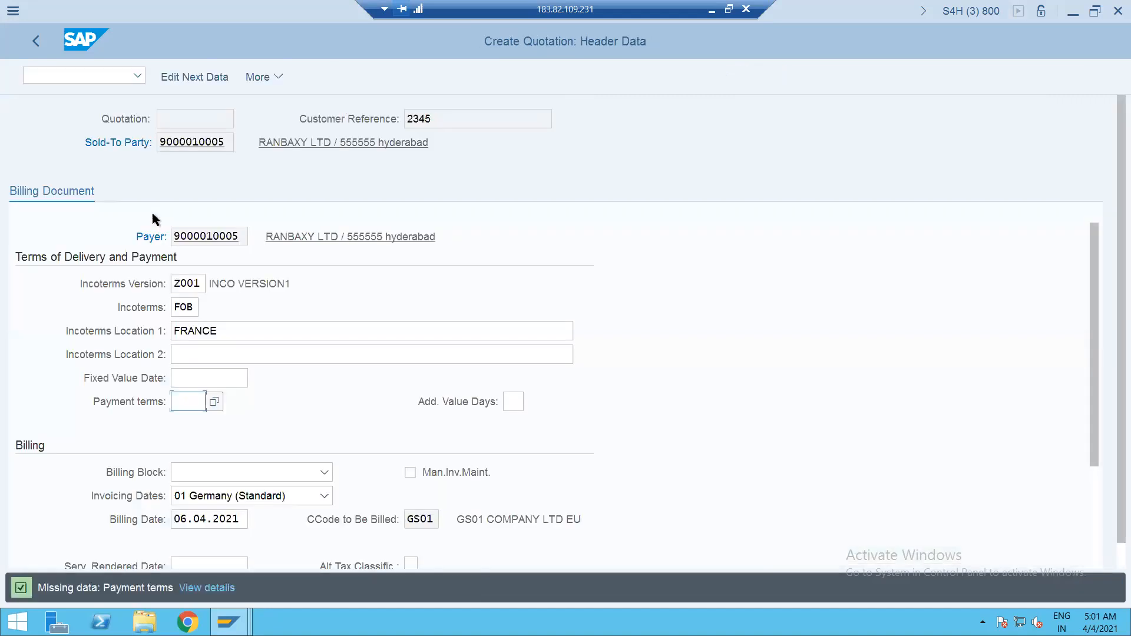
type("Z001")
key("Return")
left_click(35, 42)
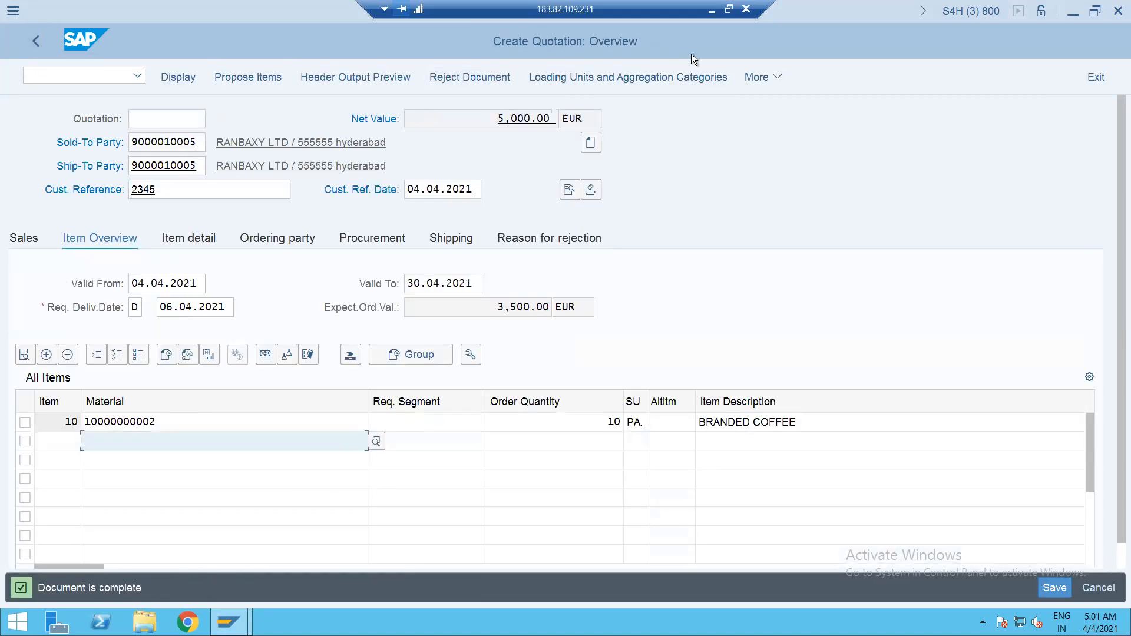
Check the quotation's incompletion log again for remaining missing data.
left_click(750, 77)
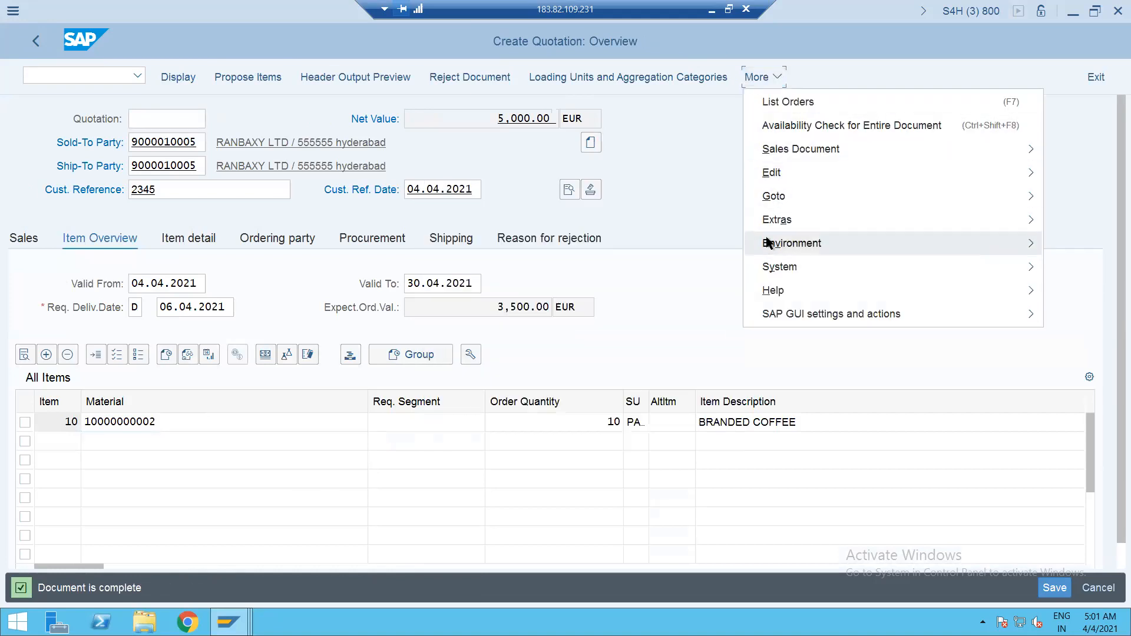
mouse_move(774, 197)
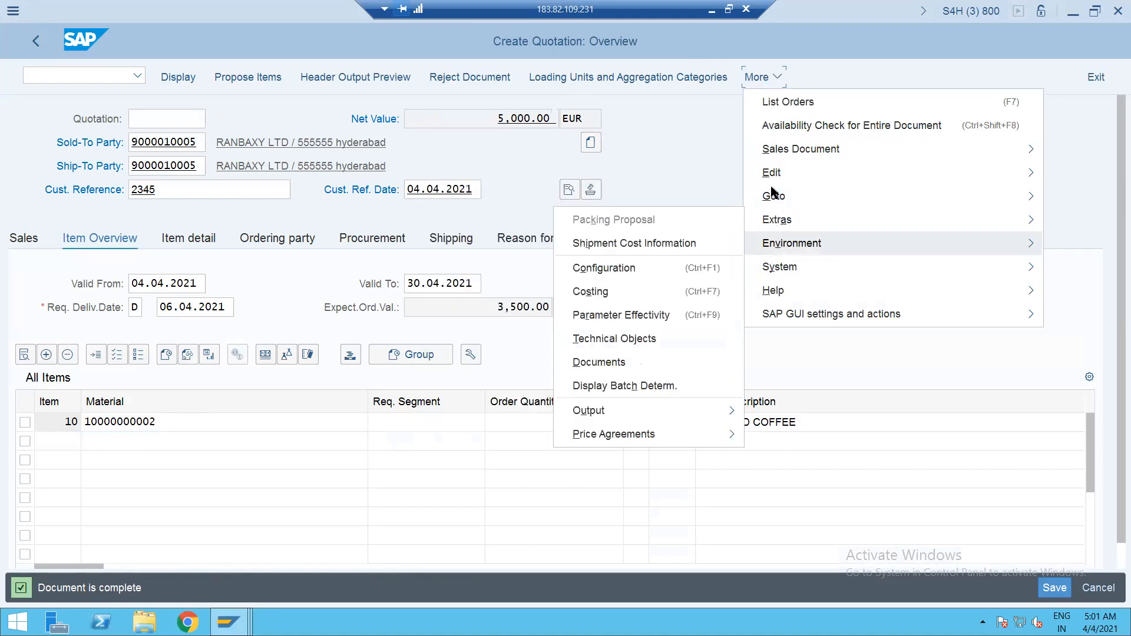
mouse_move(771, 177)
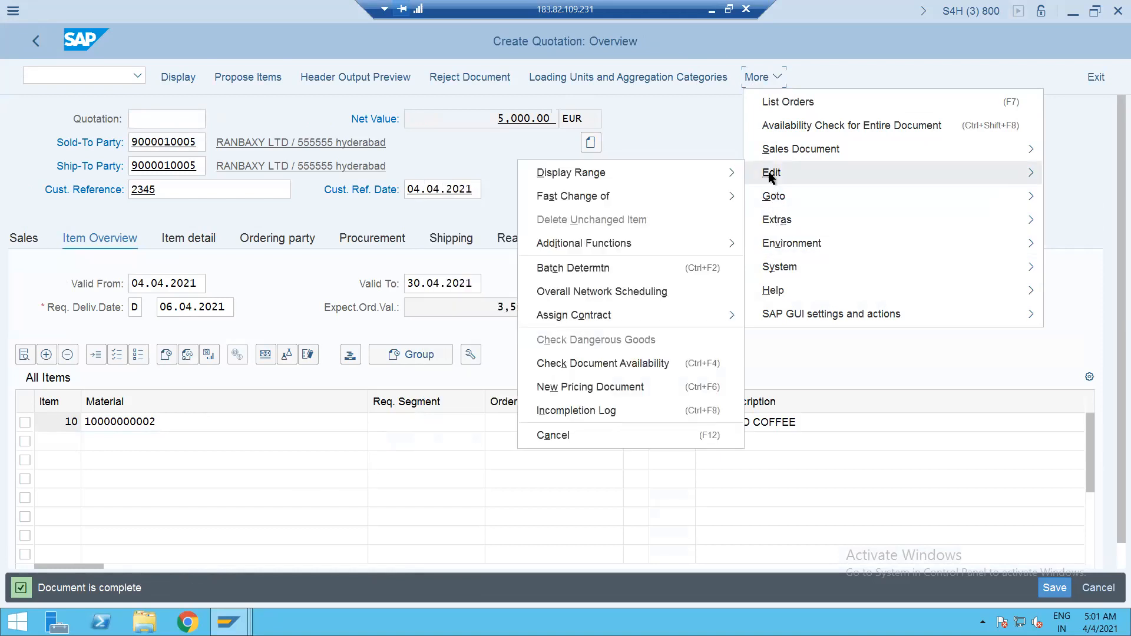
left_click(598, 411)
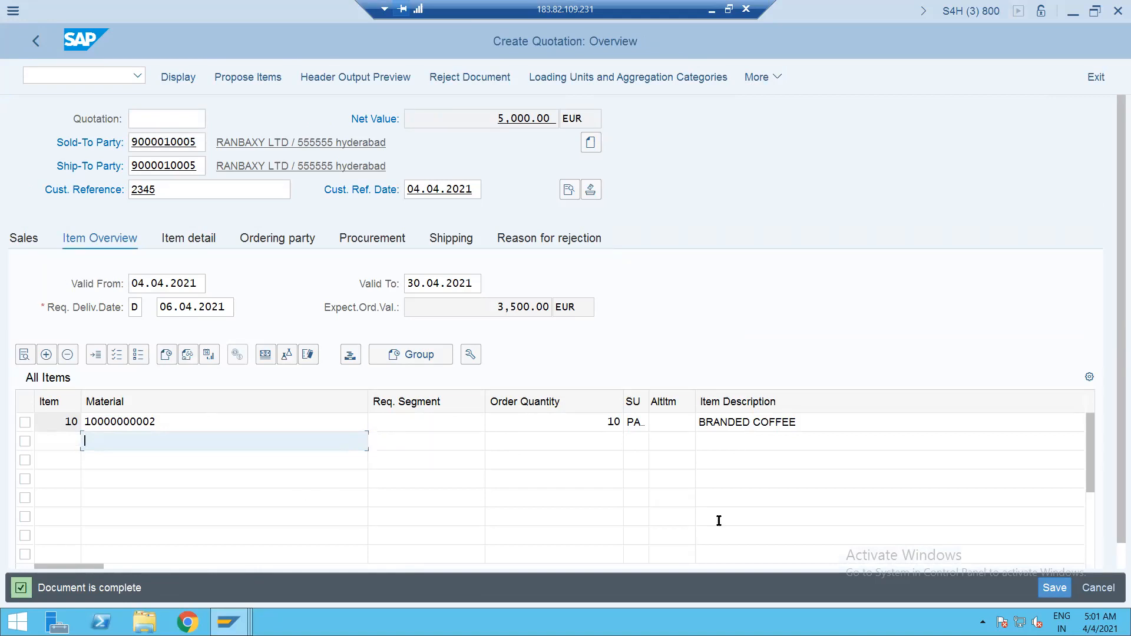
Look over the quotation's item list and run the availability check for the entire document.
left_click(1115, 567)
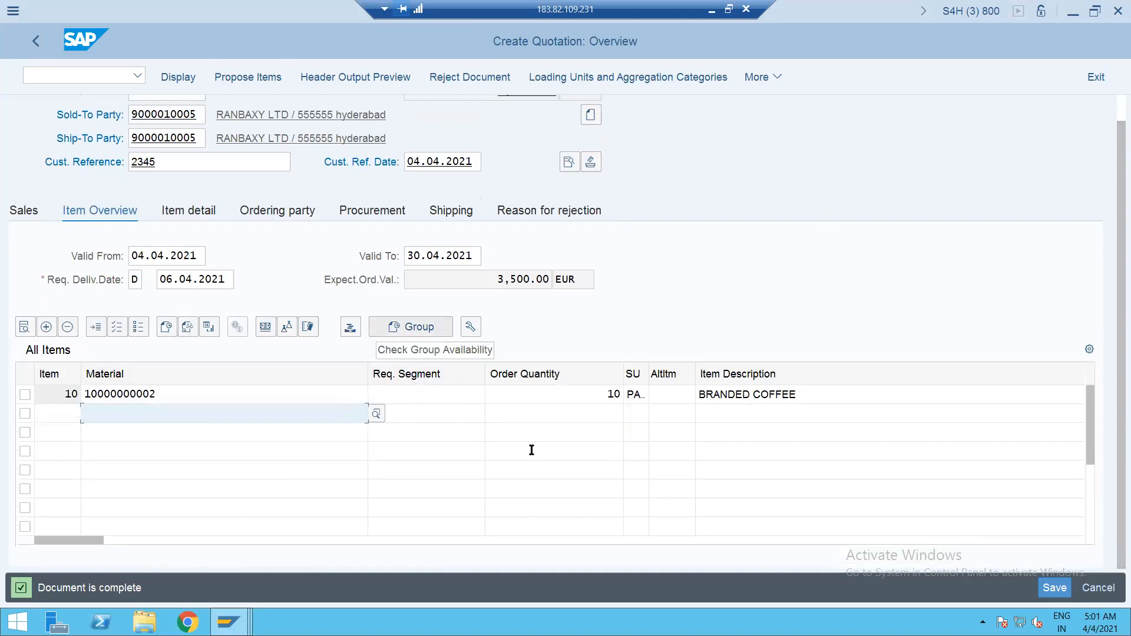
left_click(1091, 532)
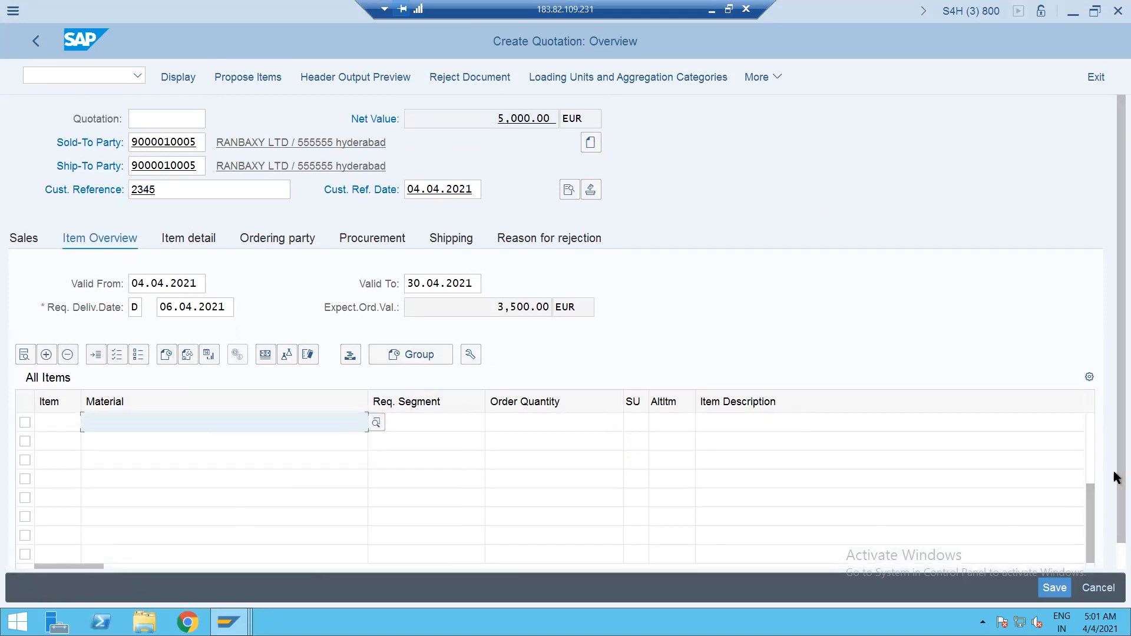
scroll(1113, 560, "down", 1)
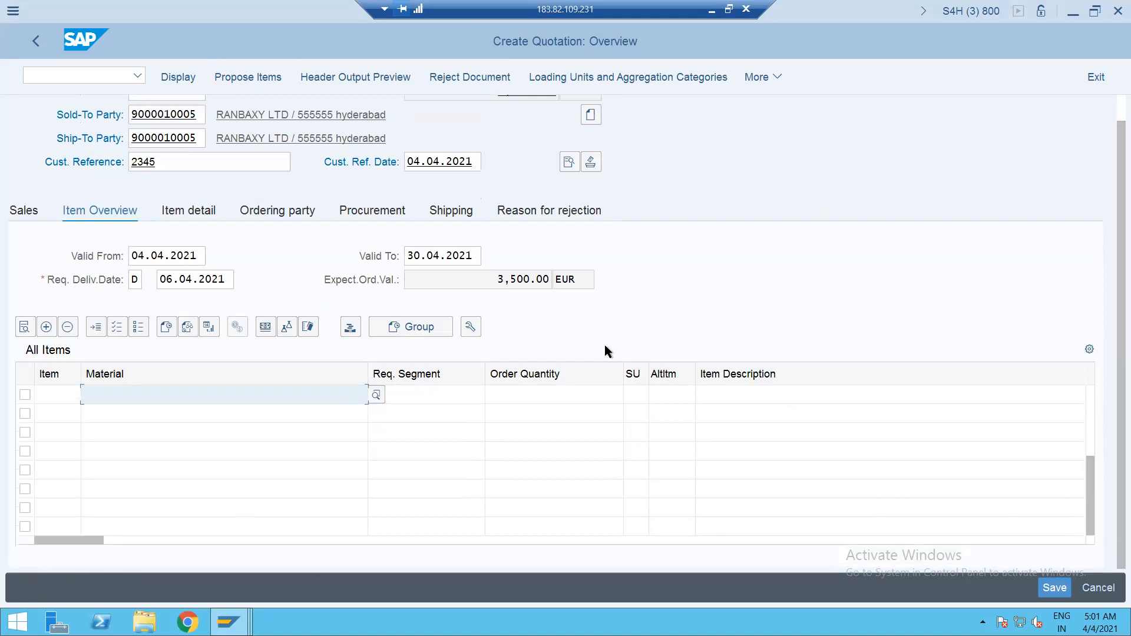
left_click(1114, 110)
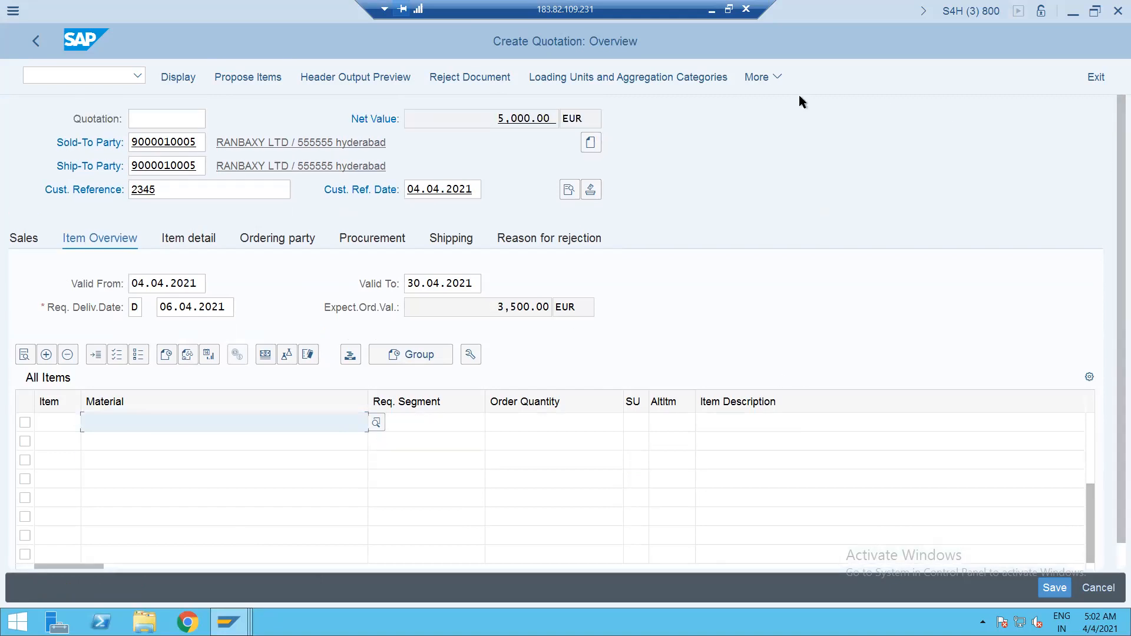
left_click(757, 80)
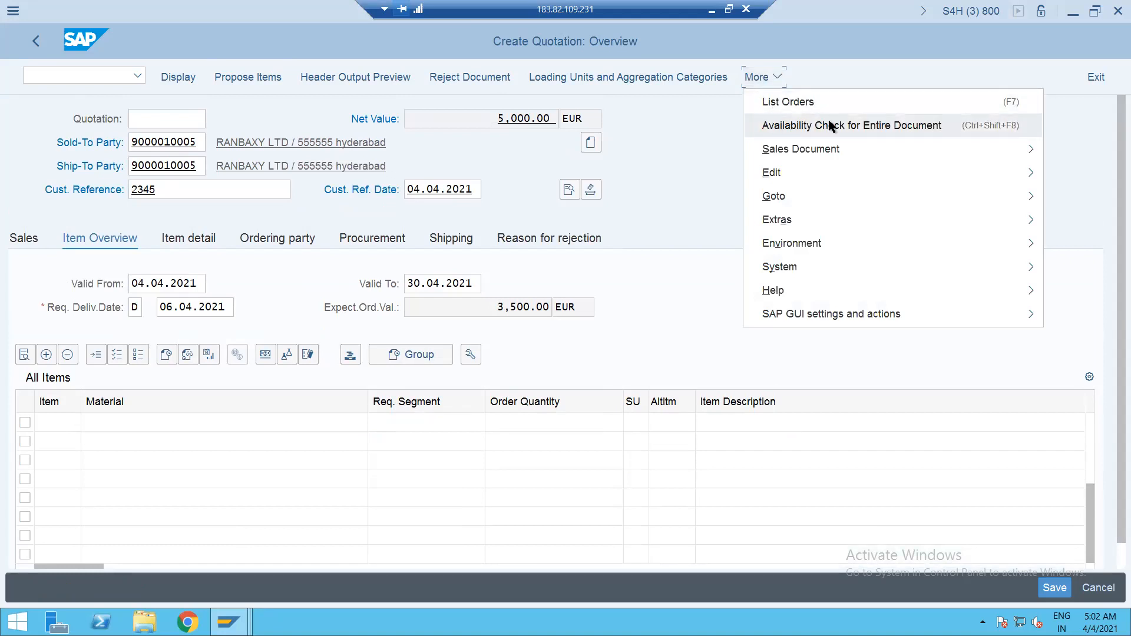
left_click(799, 125)
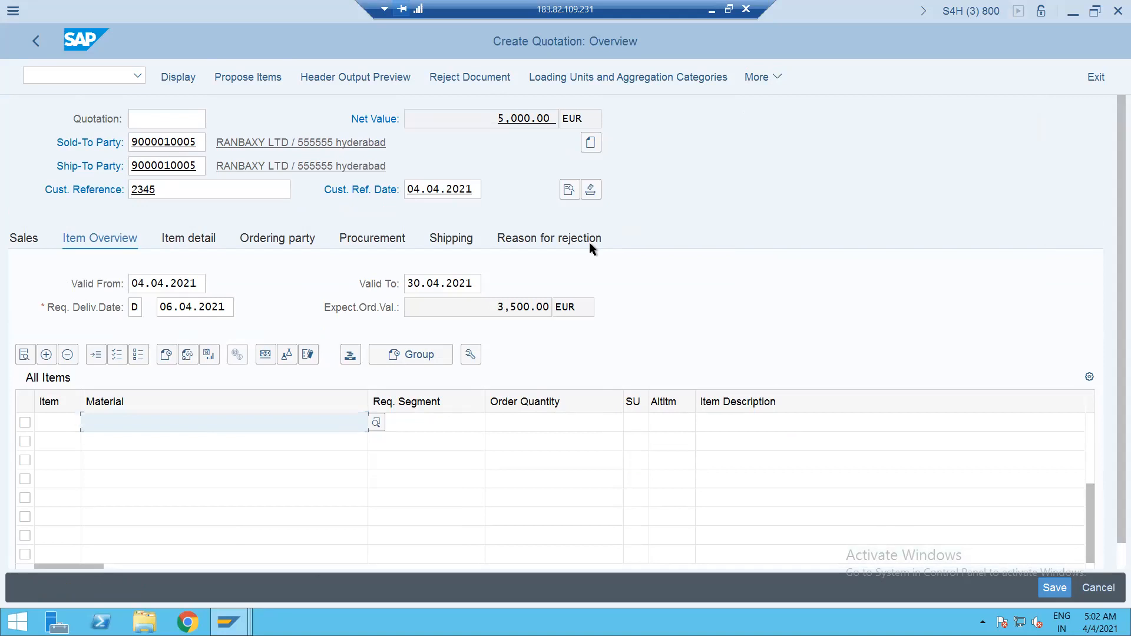
left_click(757, 78)
left_click(809, 130)
Run the incompletion log check once more and save the quotation.
left_click(759, 87)
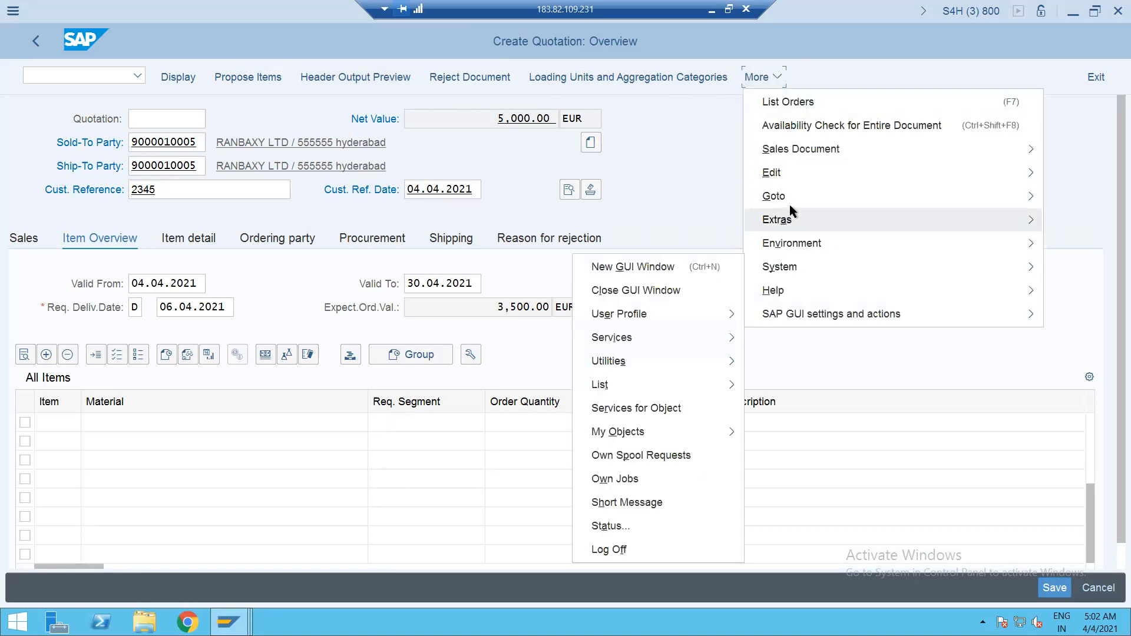
mouse_move(781, 174)
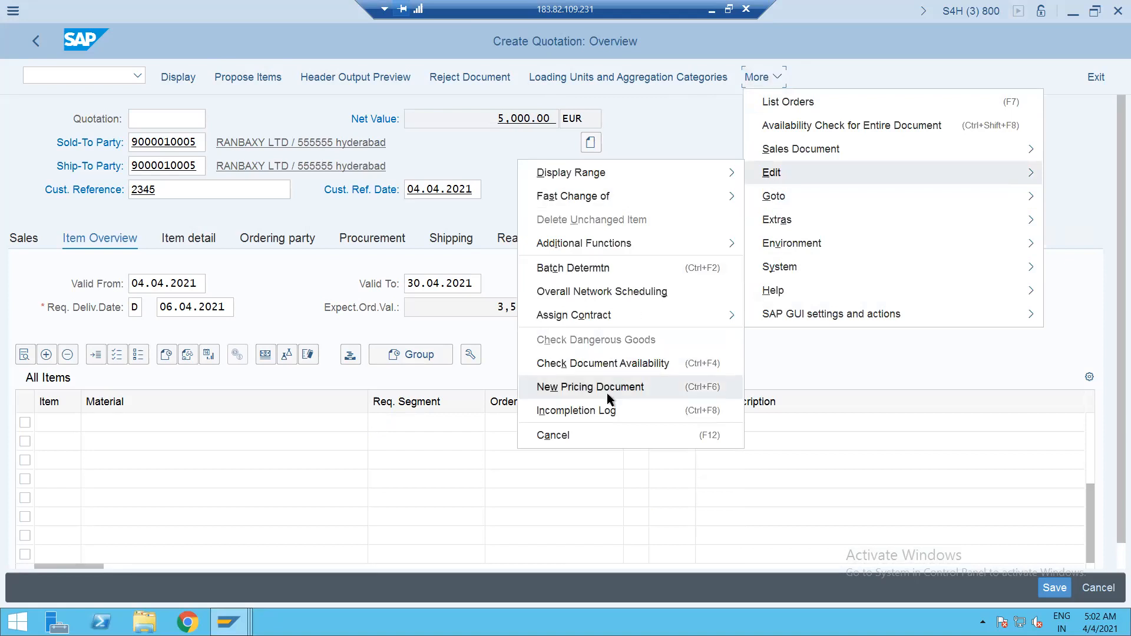
left_click(607, 409)
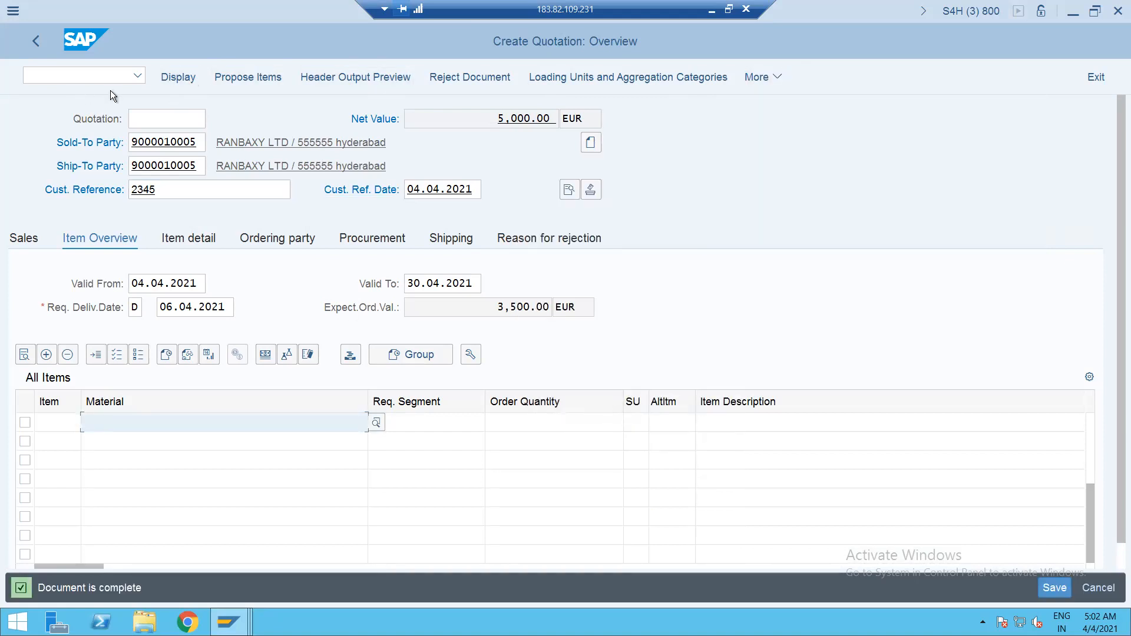
key("ctrl+s")
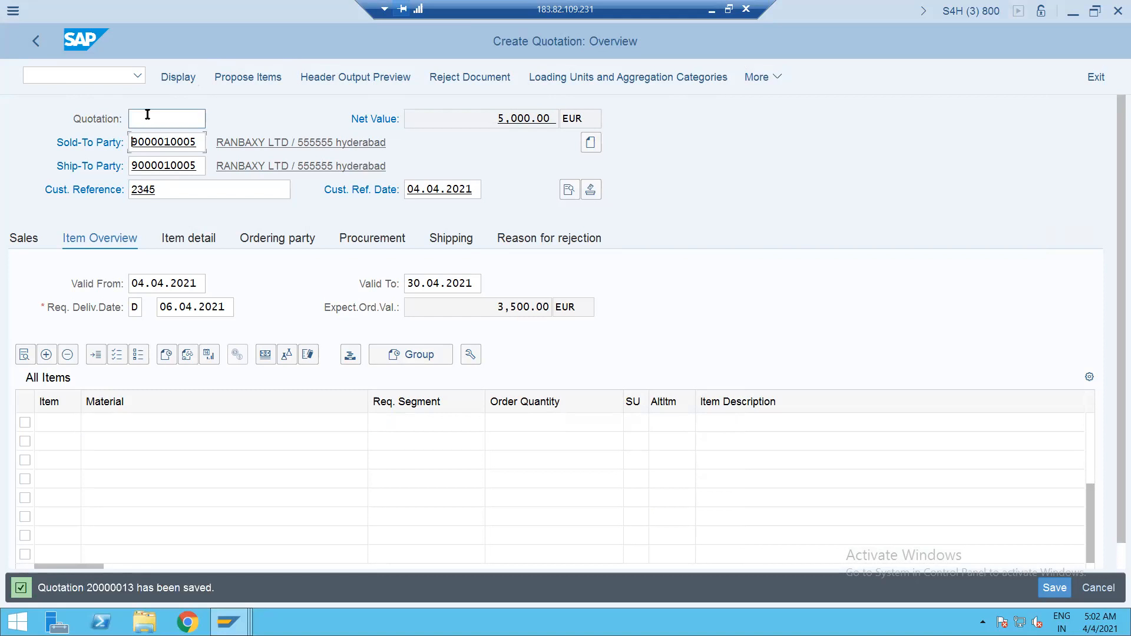
Go to transaction VA22 and select the saved quotation's number for reuse.
left_click(82, 81)
type("/nva22")
key("Return")
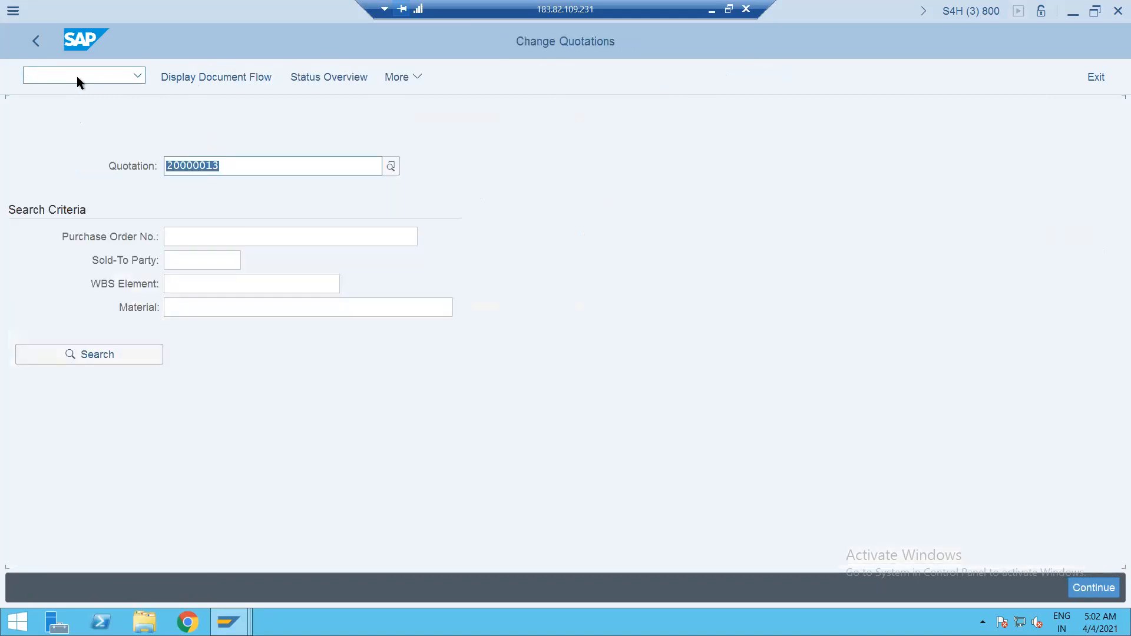
left_click(264, 167)
left_click_drag(264, 167, 146, 167)
Go to transaction VA01 and create an order of type ZZZ by copying from the saved quotation as reference.
left_click(97, 76)
type("/nva01")
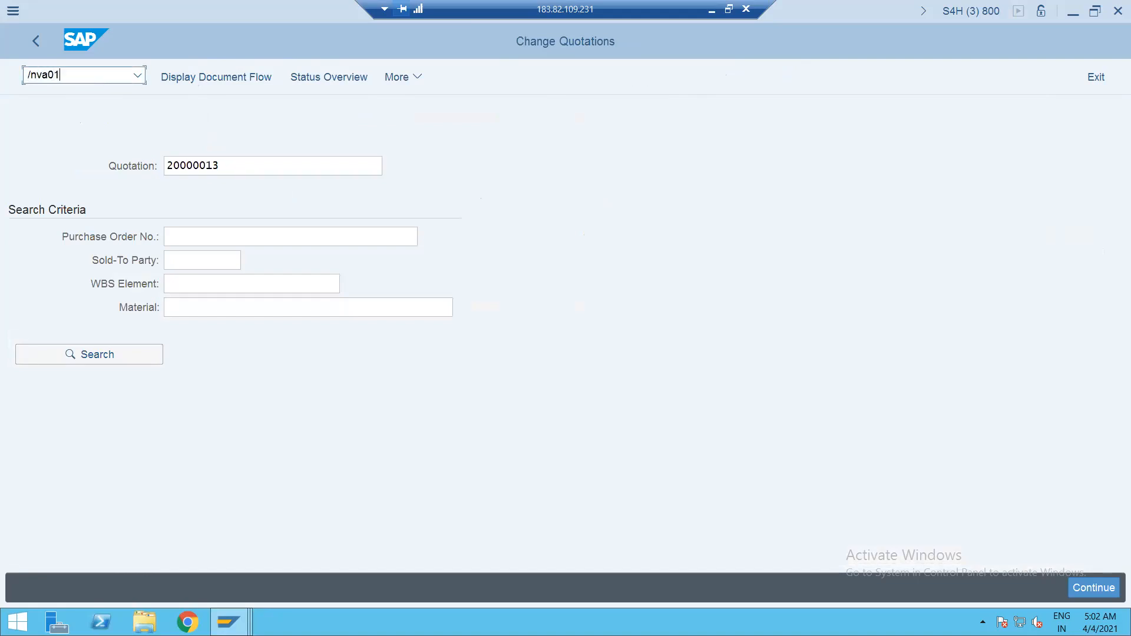
key("Return")
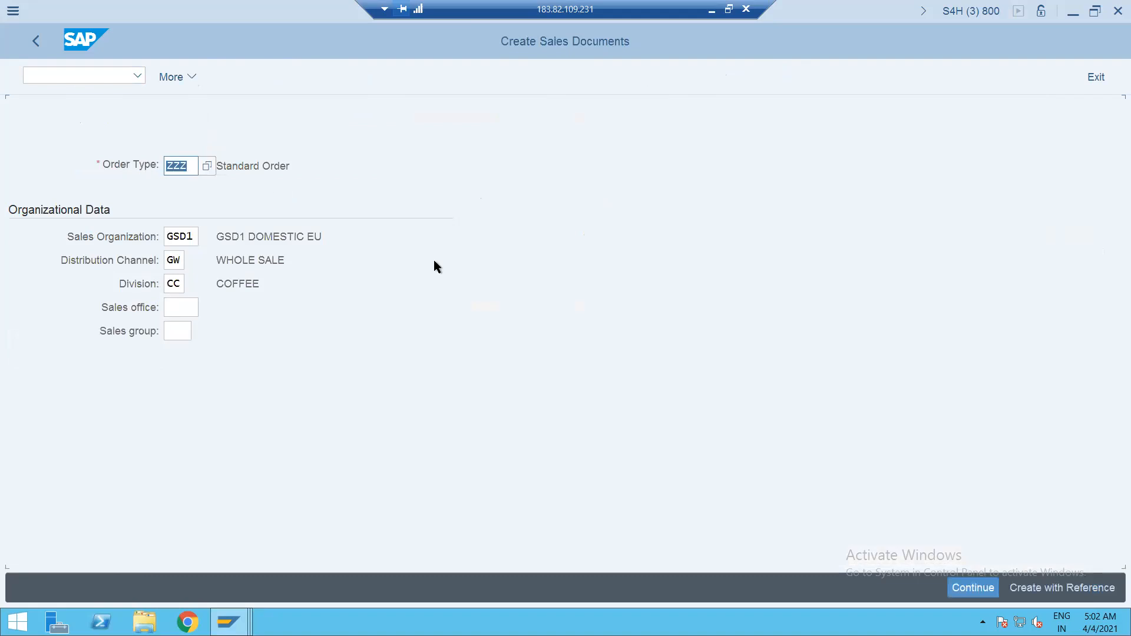
left_click(1044, 586)
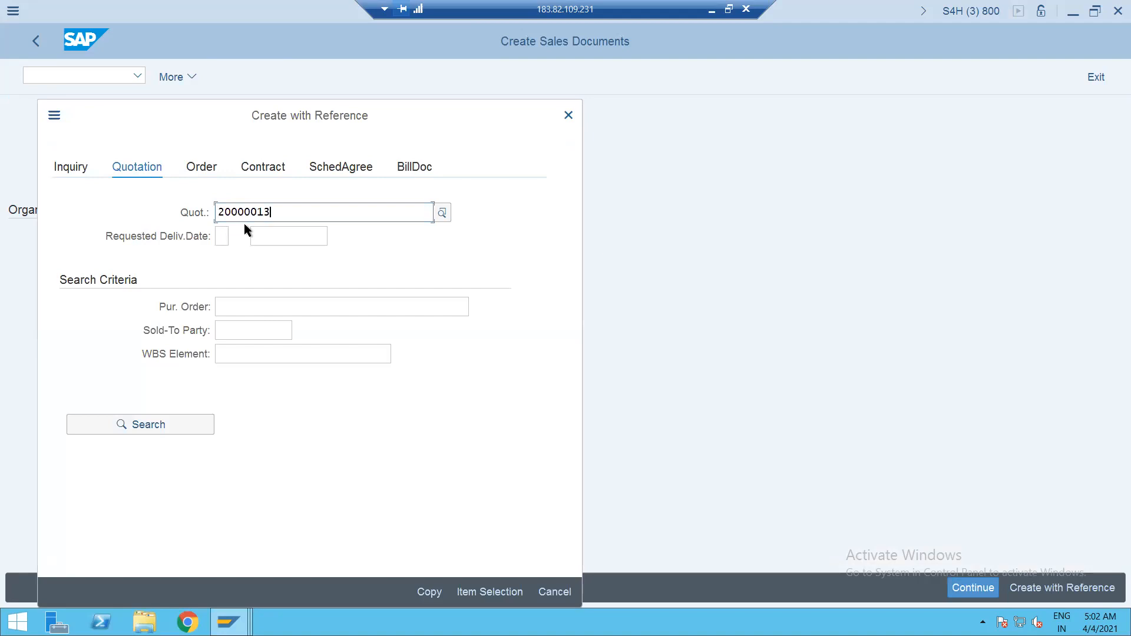
left_click(429, 590)
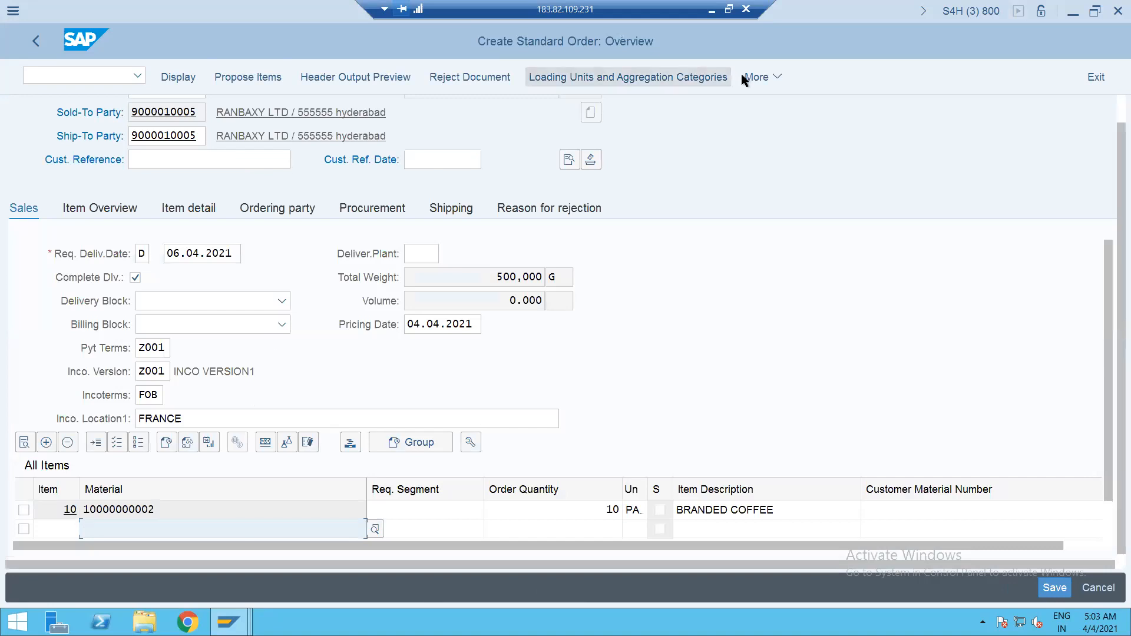
Check the new standard order's incompletion log for missing data.
left_click(766, 78)
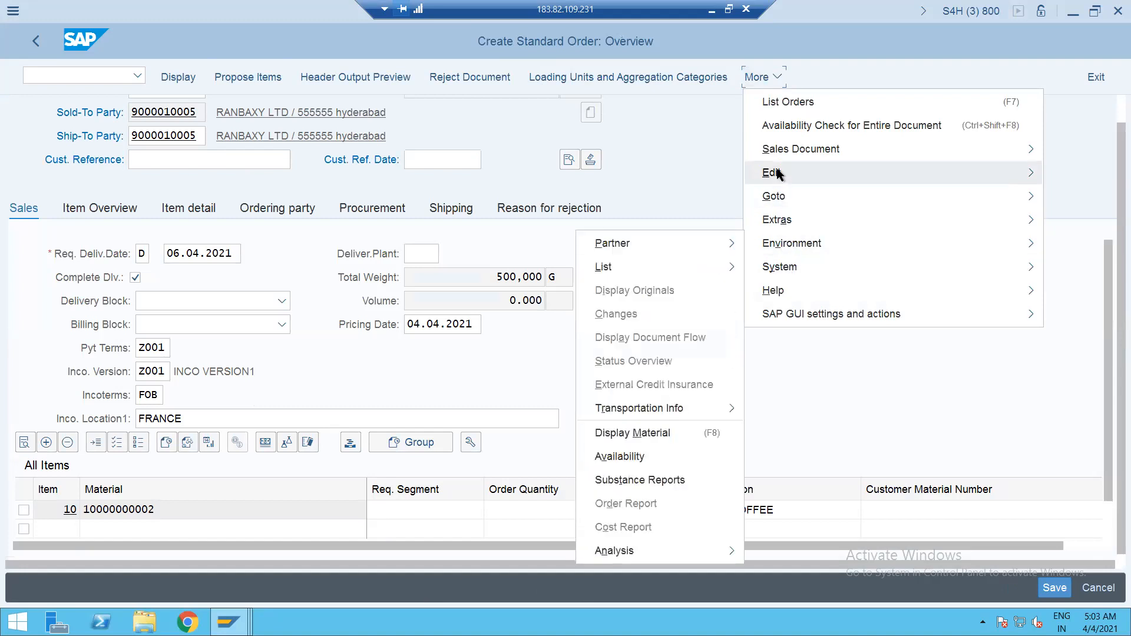
mouse_move(775, 173)
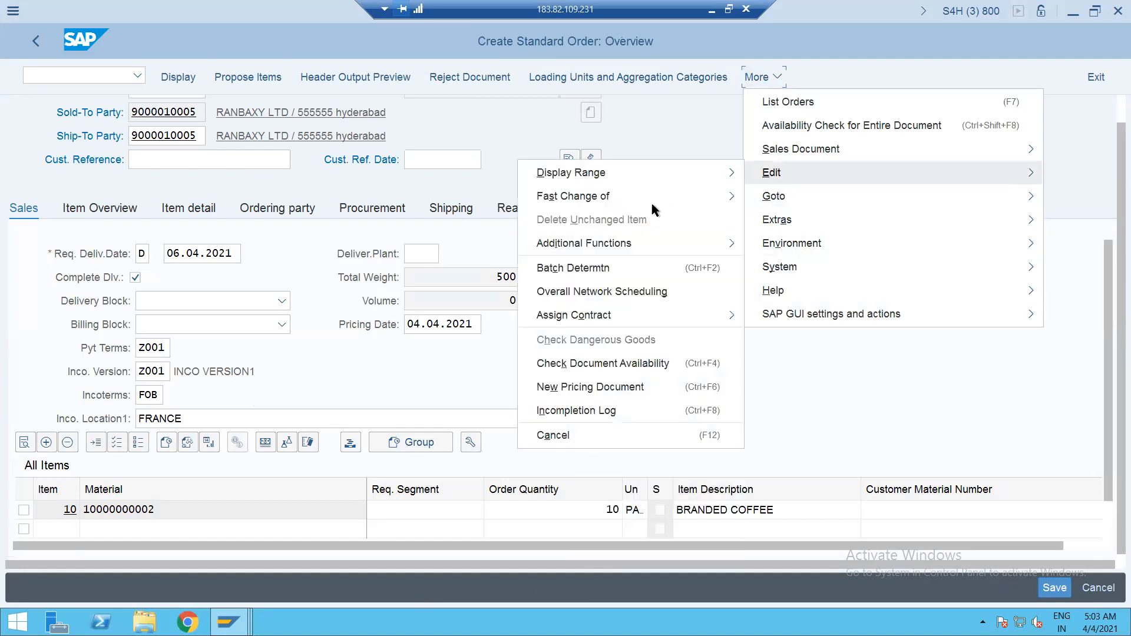
left_click(621, 410)
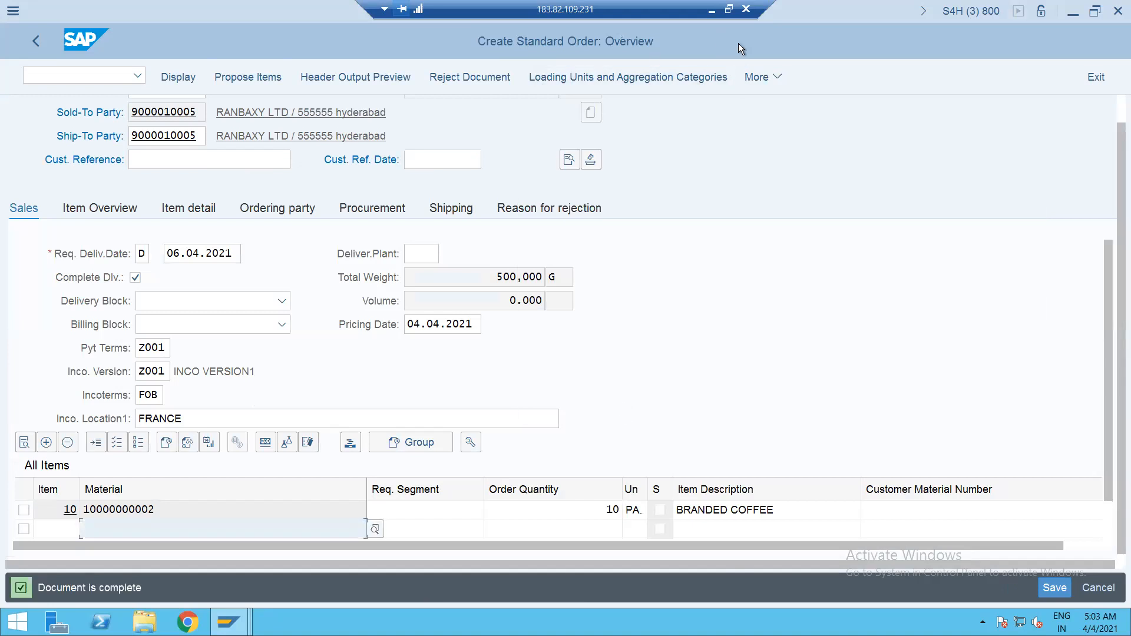
Run the availability check for the entire order and view its scope of check.
left_click(760, 77)
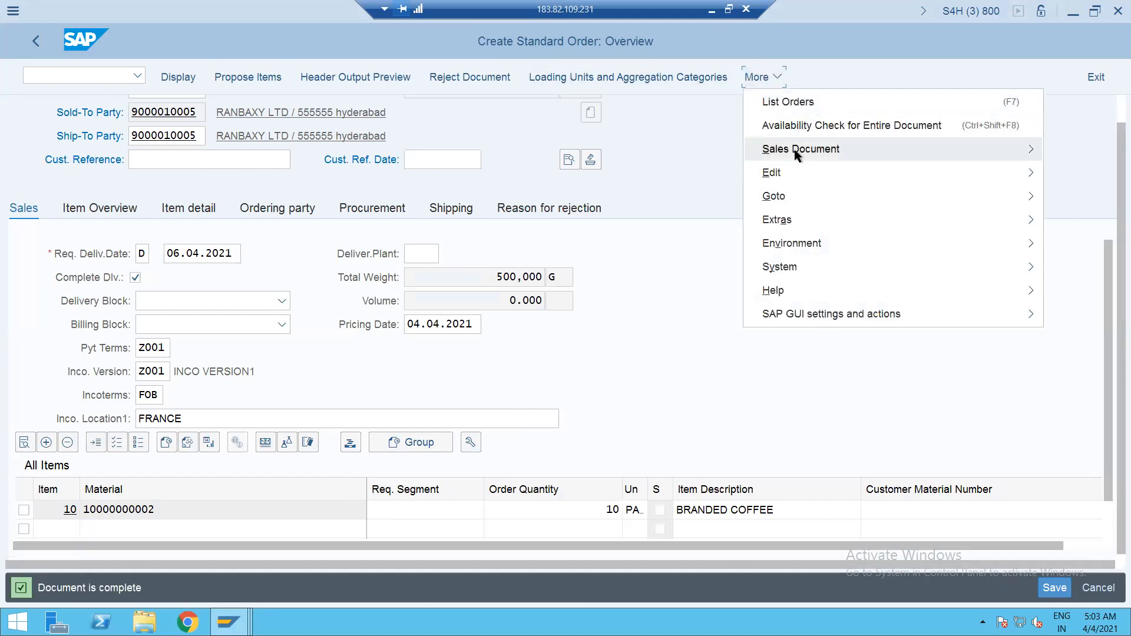
left_click(797, 124)
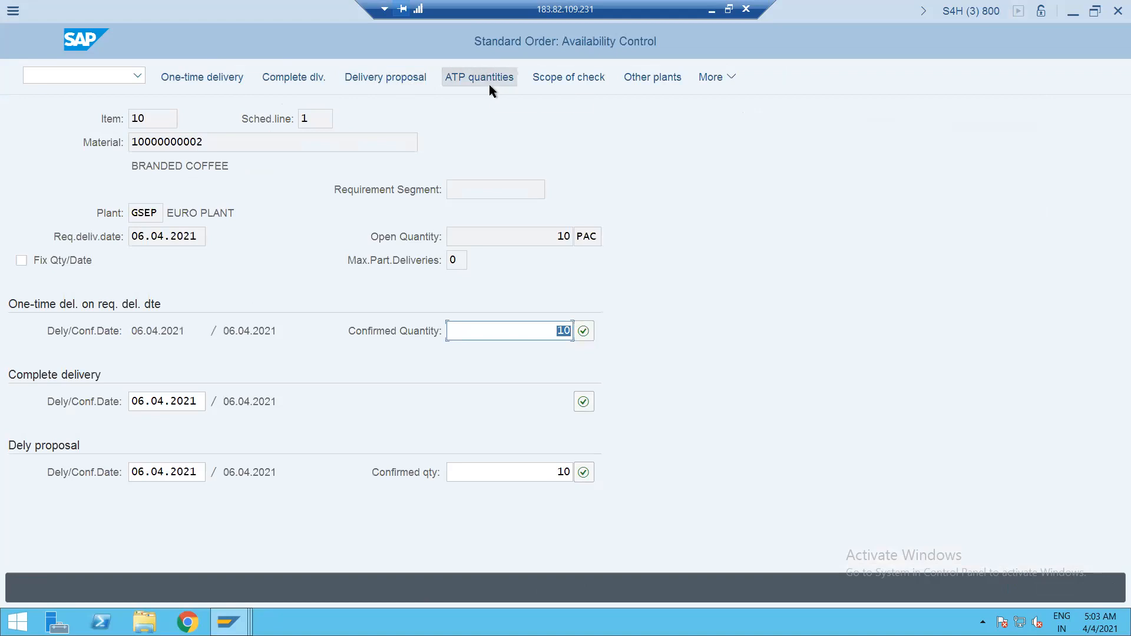
left_click(569, 77)
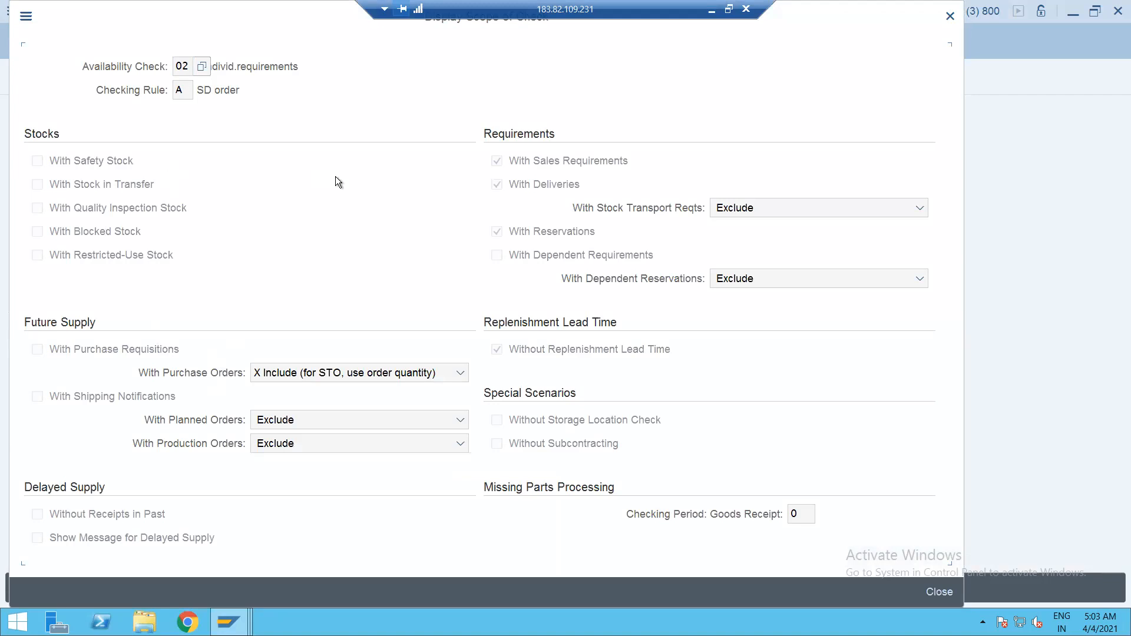
key("Escape")
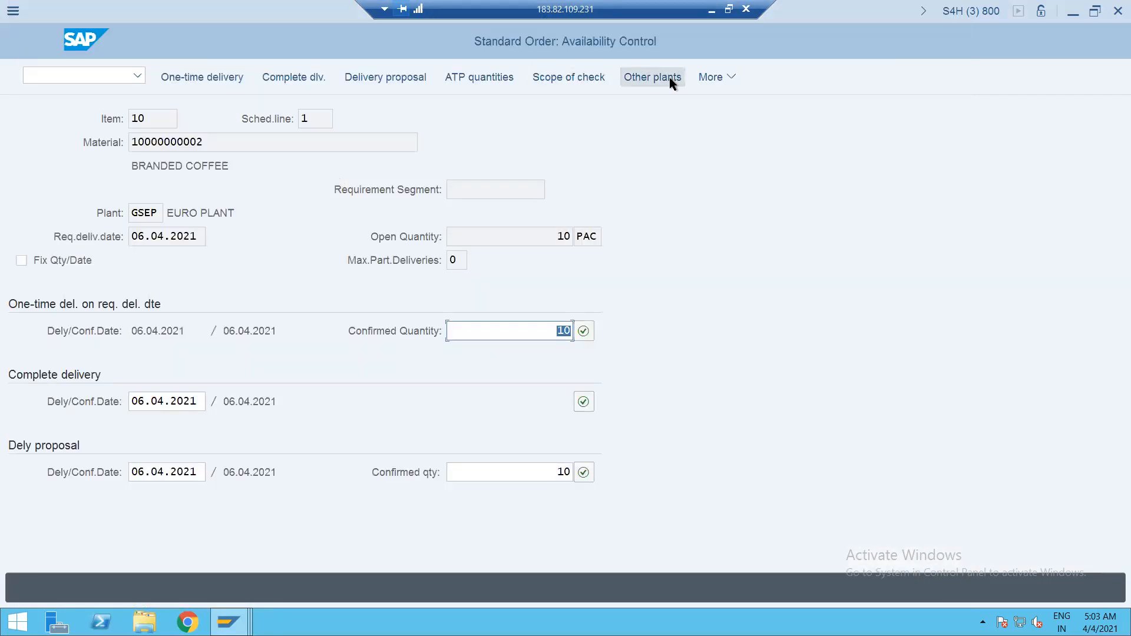
View the other plants for the coffee item, then accept its delivery proposal and save the standard order.
left_click(651, 77)
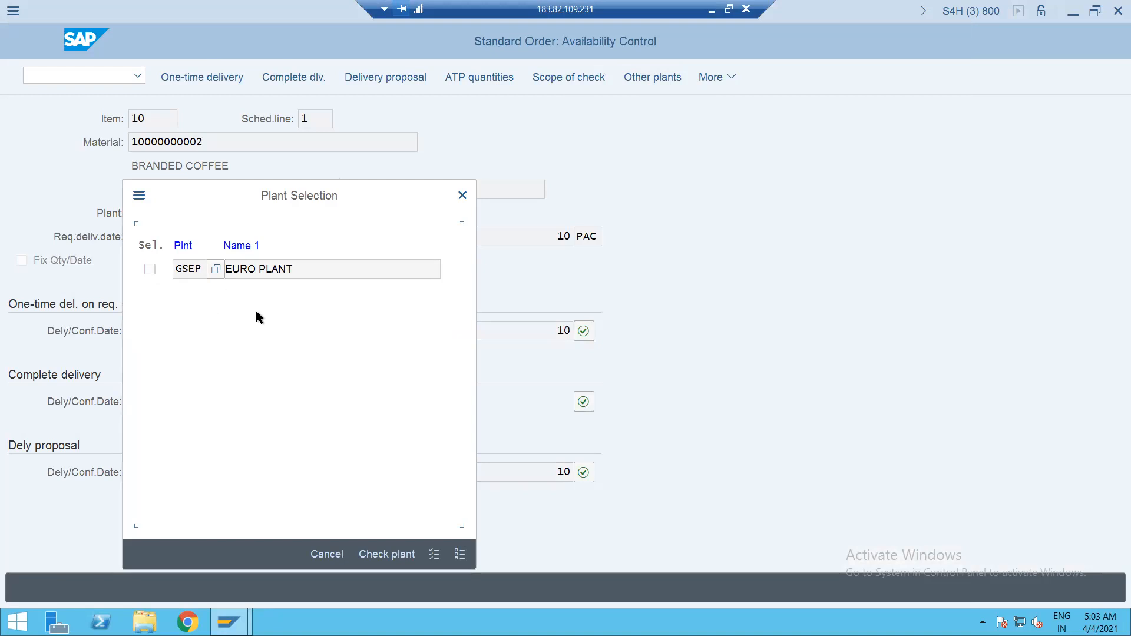
key("Return")
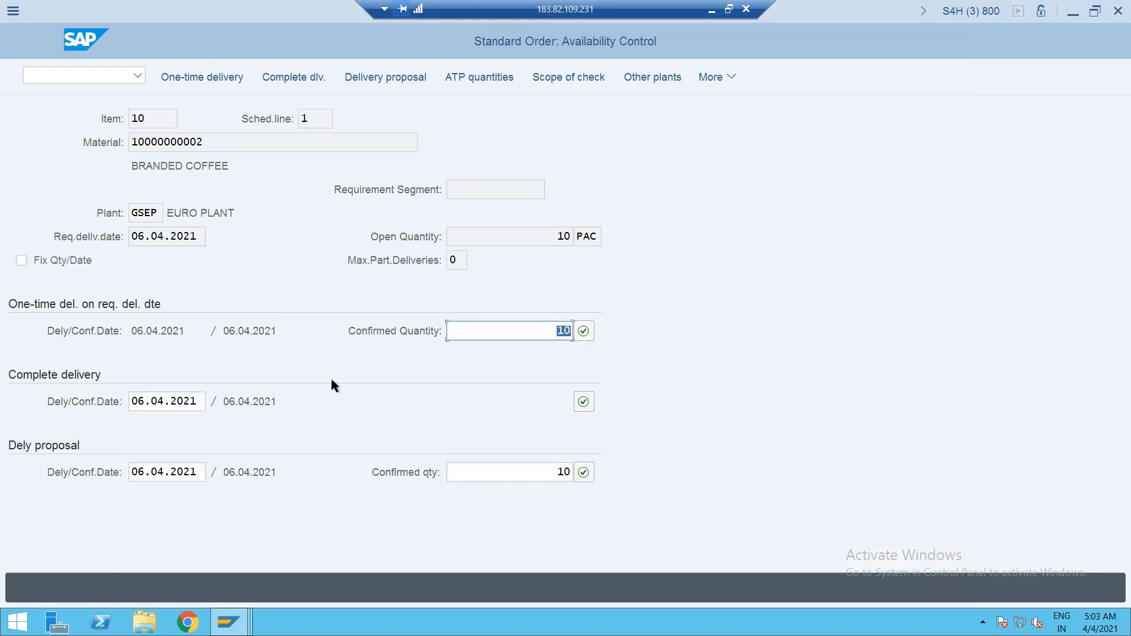
left_click(582, 472)
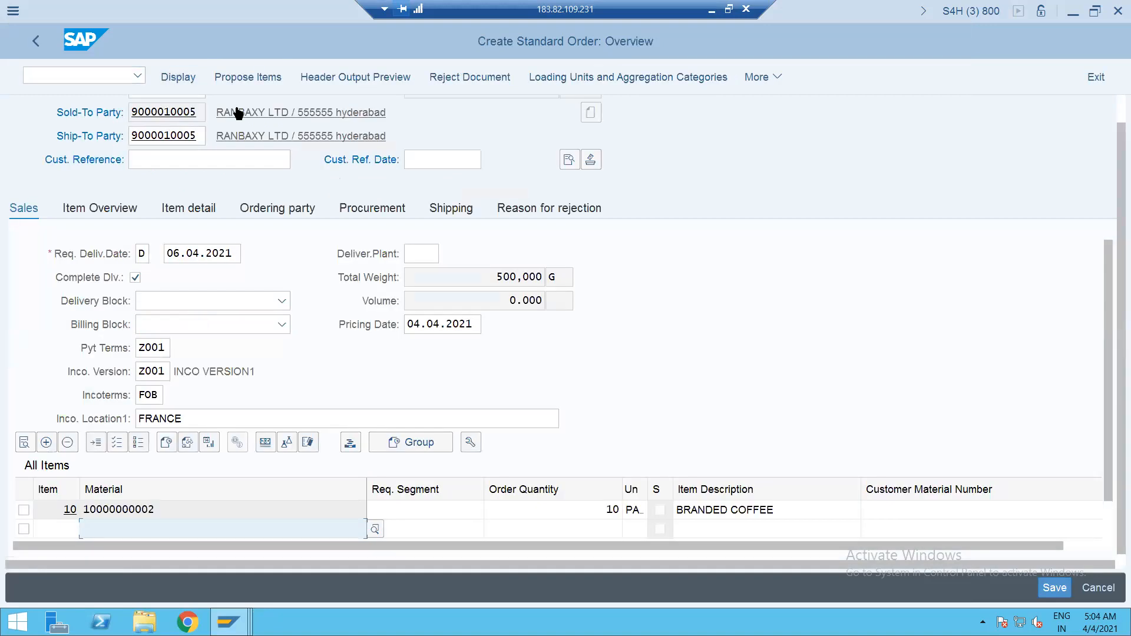
key("ctrl+s")
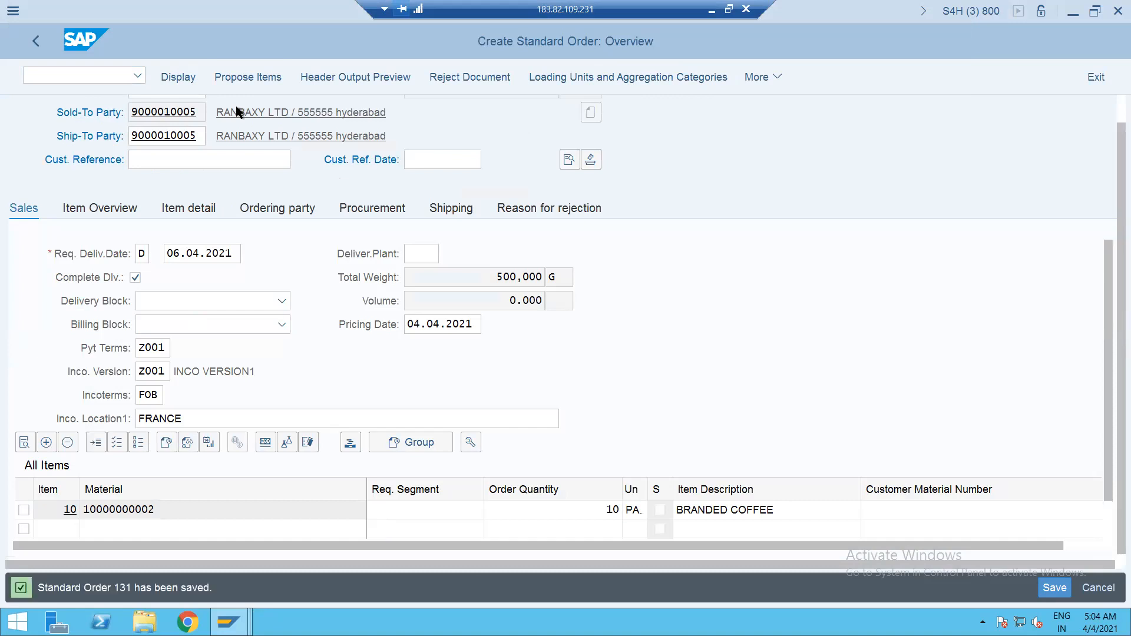
Go to transaction VL01N and create an outbound delivery from shipping point GS01 for the saved standard order.
left_click(97, 72)
type("/nvl01n")
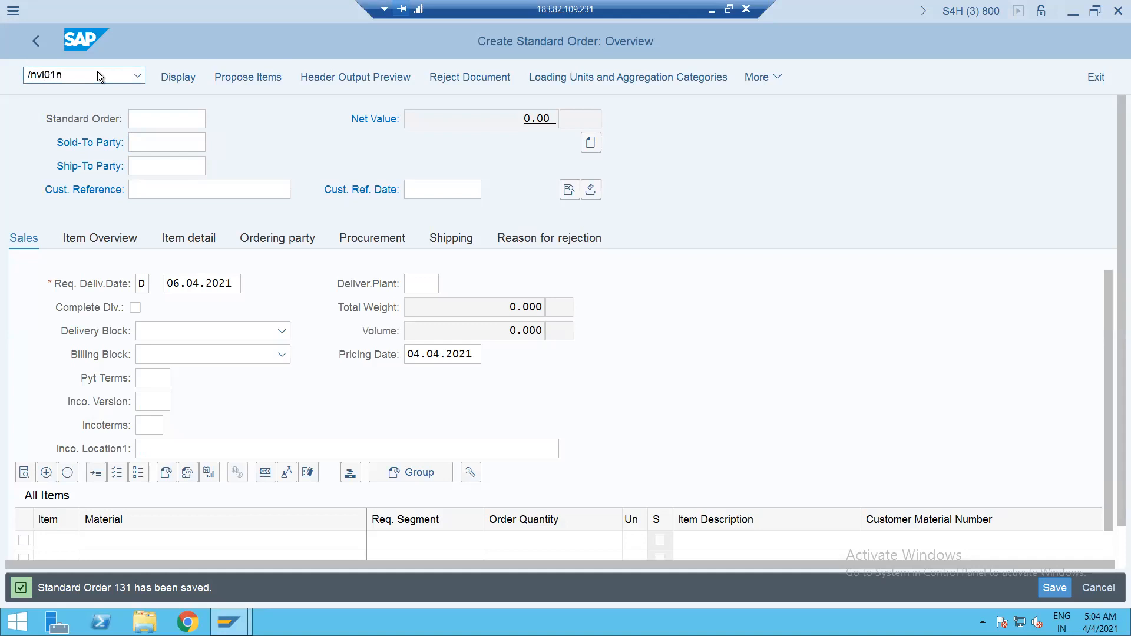
key("Return")
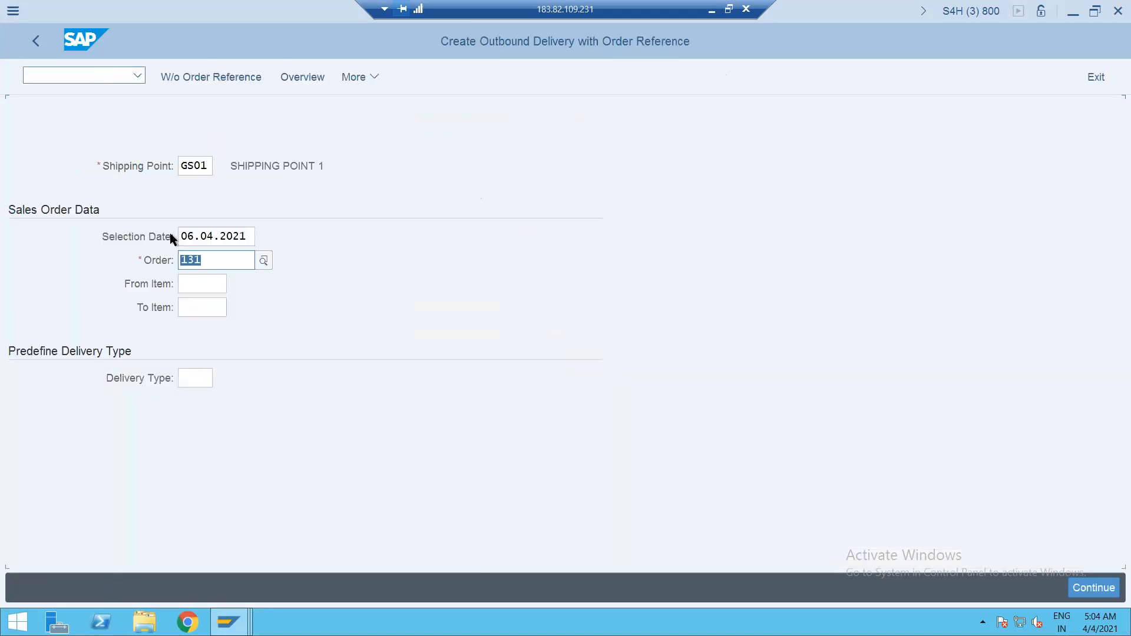
key("Return")
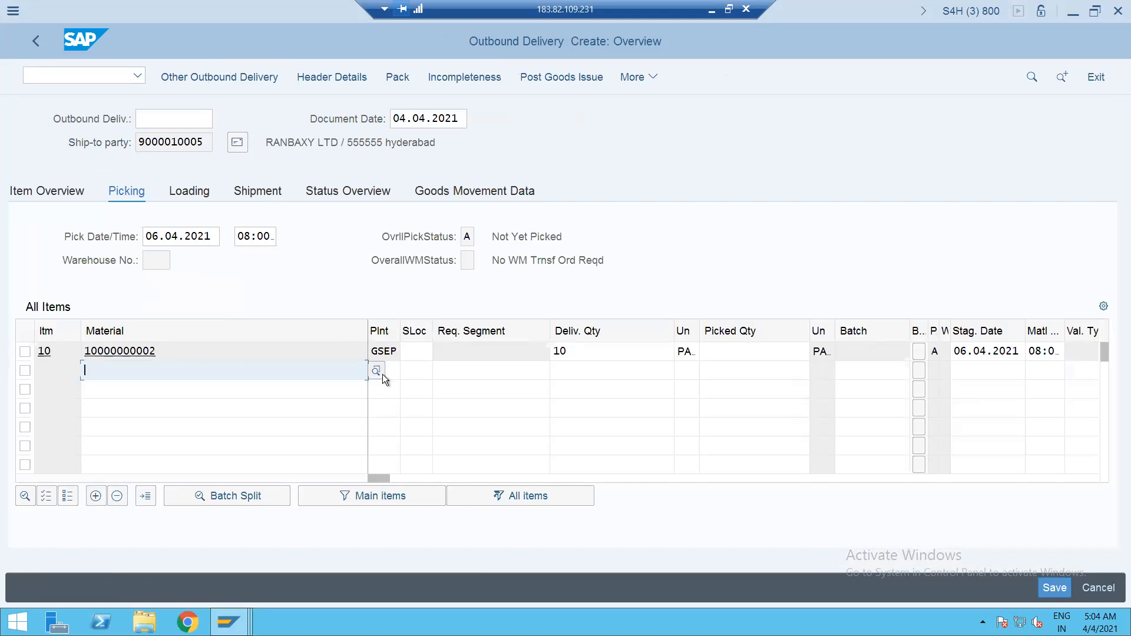
Pick item 10 of the delivery from storage location SALE with a picked quantity of 10.
left_click(424, 351)
type("sale")
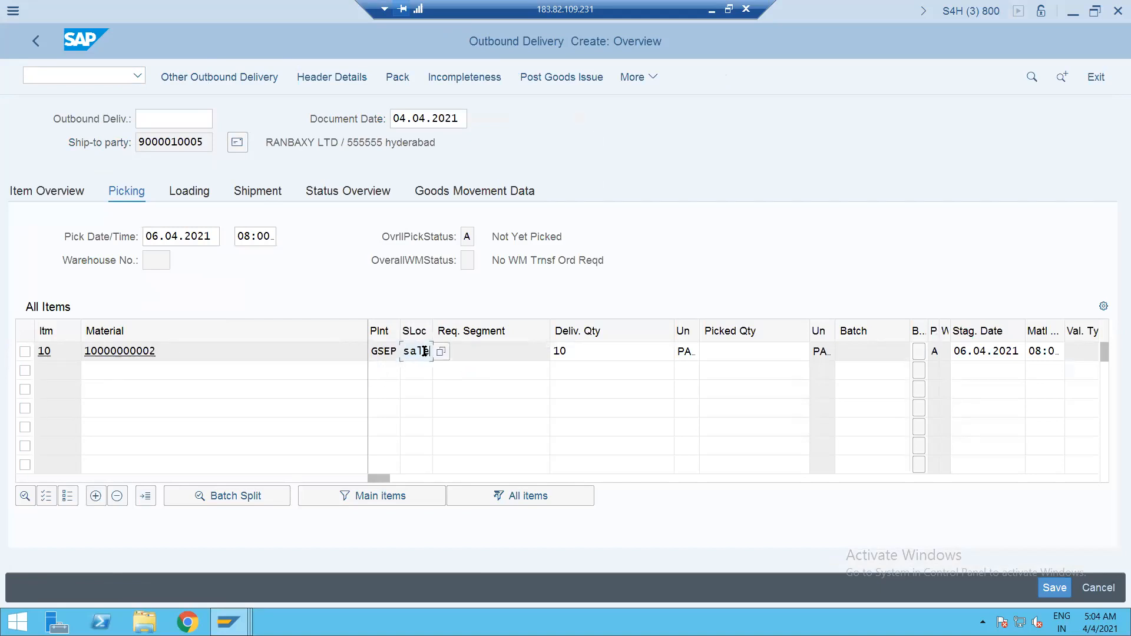
key("Return")
left_click(751, 352)
type("10")
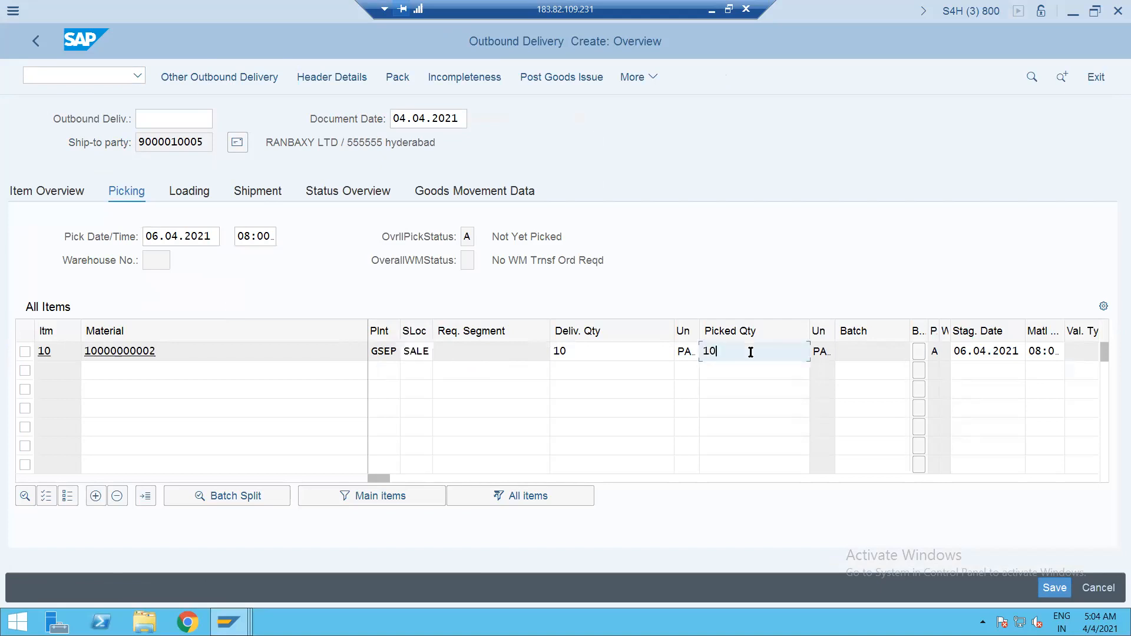
key("Return")
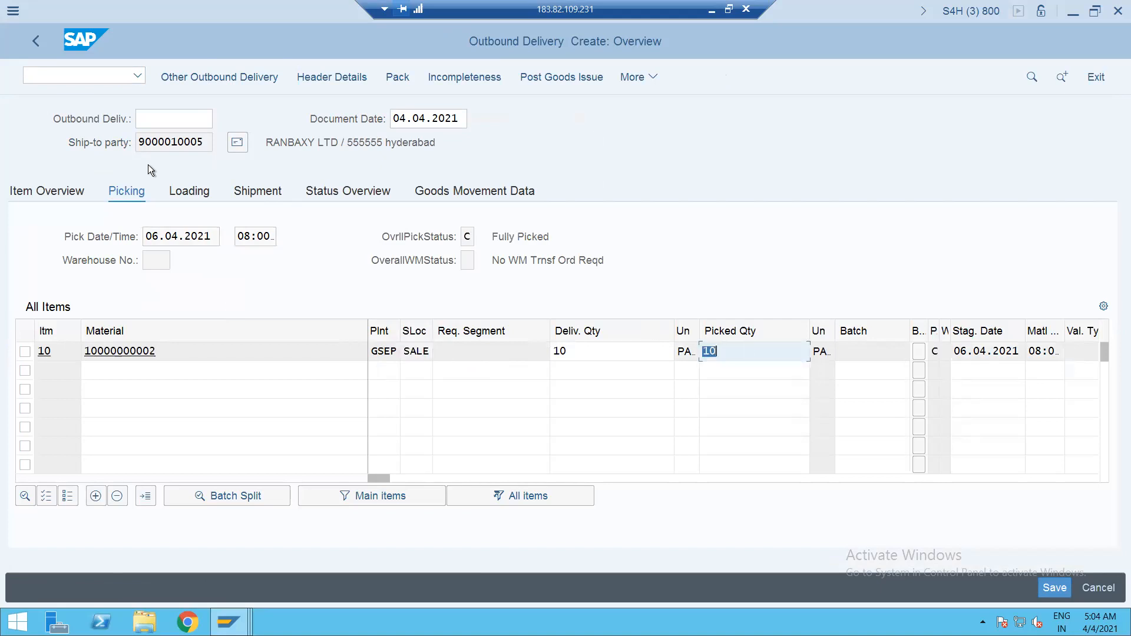
left_click(465, 237)
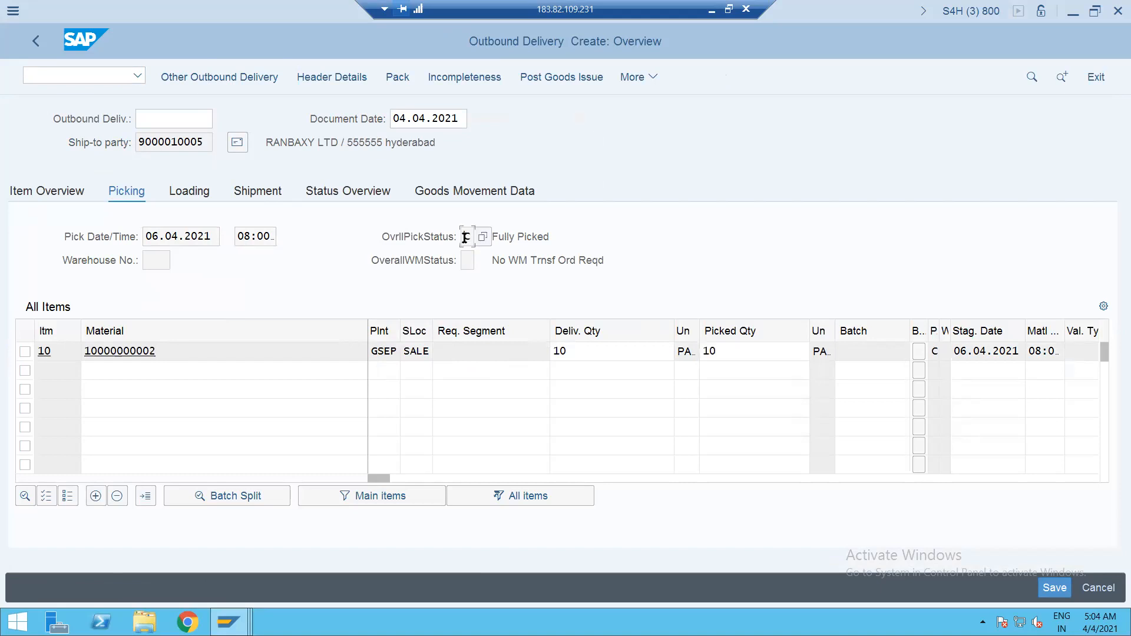
Widen the movement type column in the goods movement data and post the goods issue for the delivery.
left_click(461, 189)
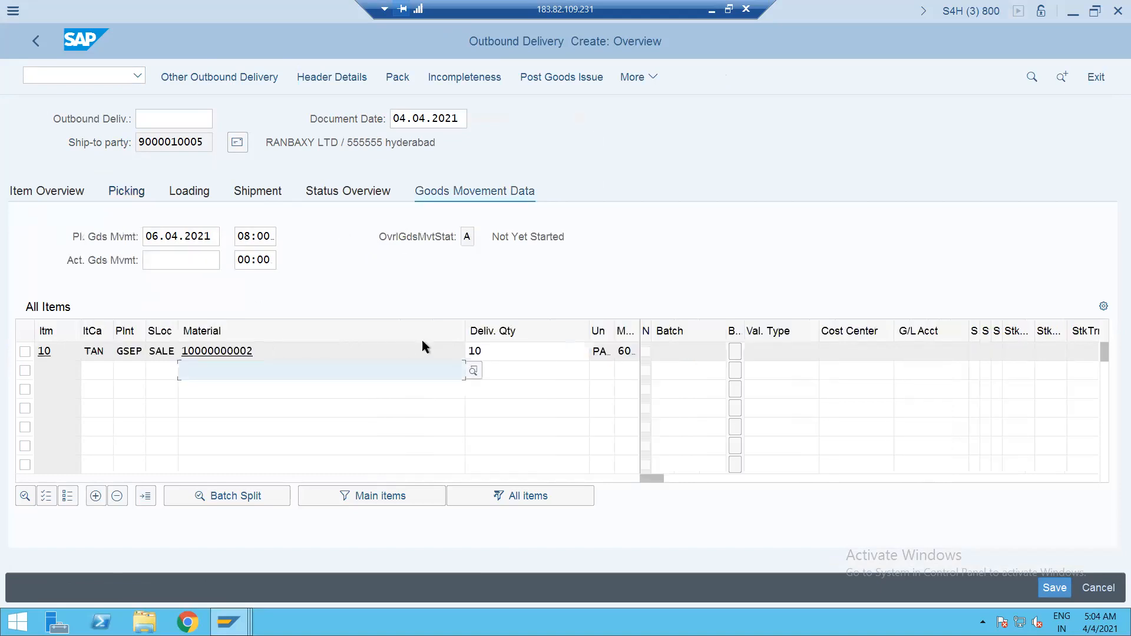
left_click_drag(641, 328, 663, 330)
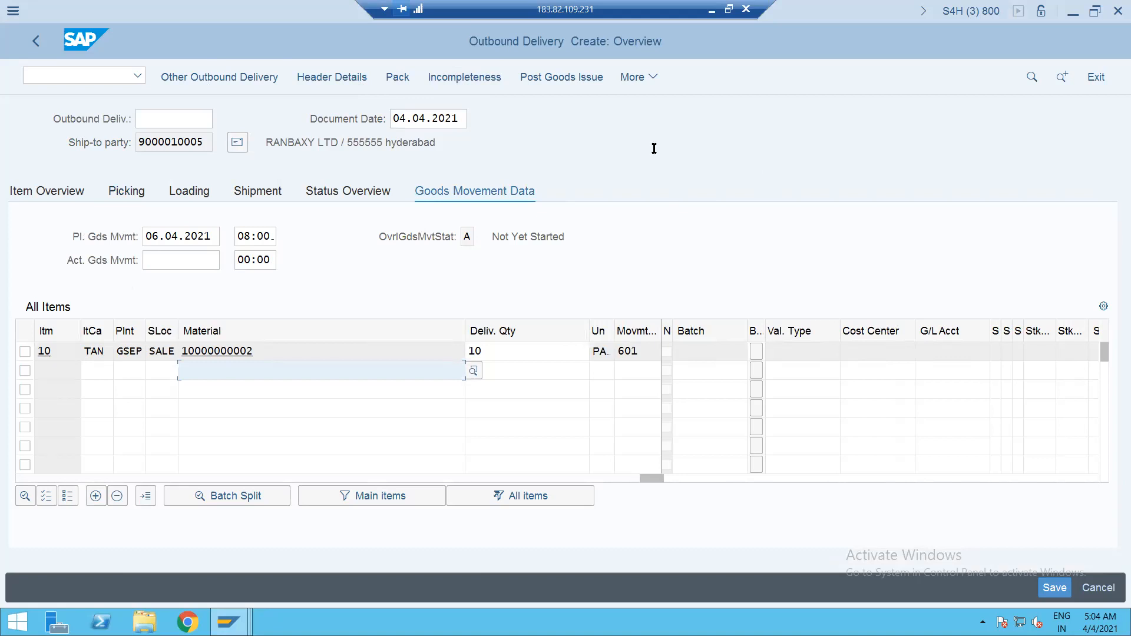
left_click(631, 80)
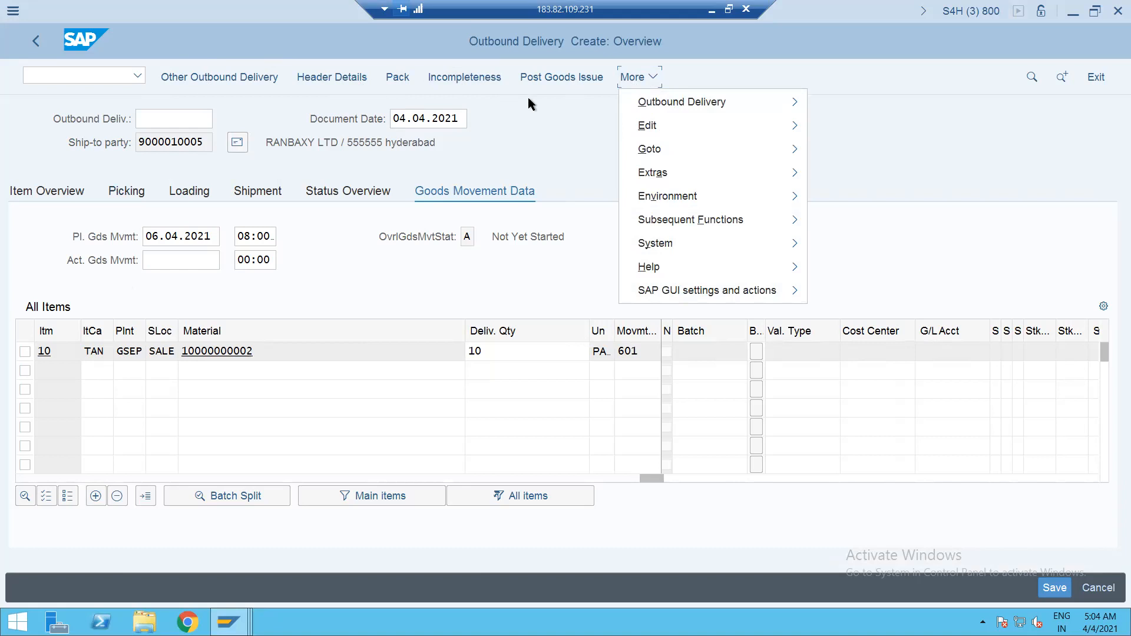
left_click(543, 160)
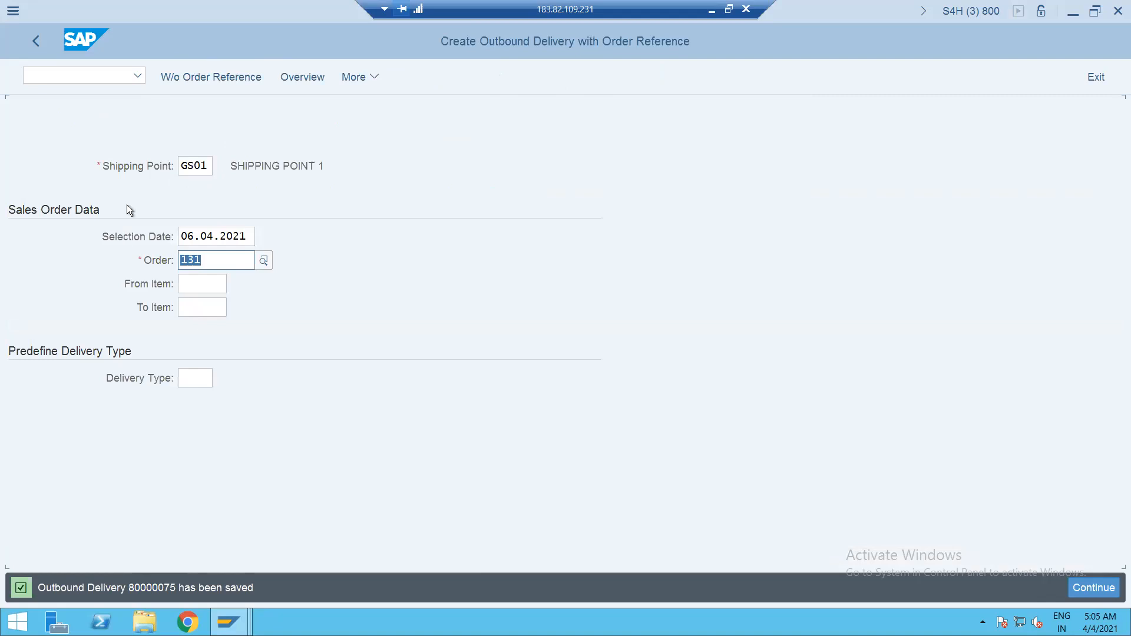
Go to transaction VF01 and create an invoice for the saved outbound delivery.
left_click(45, 73)
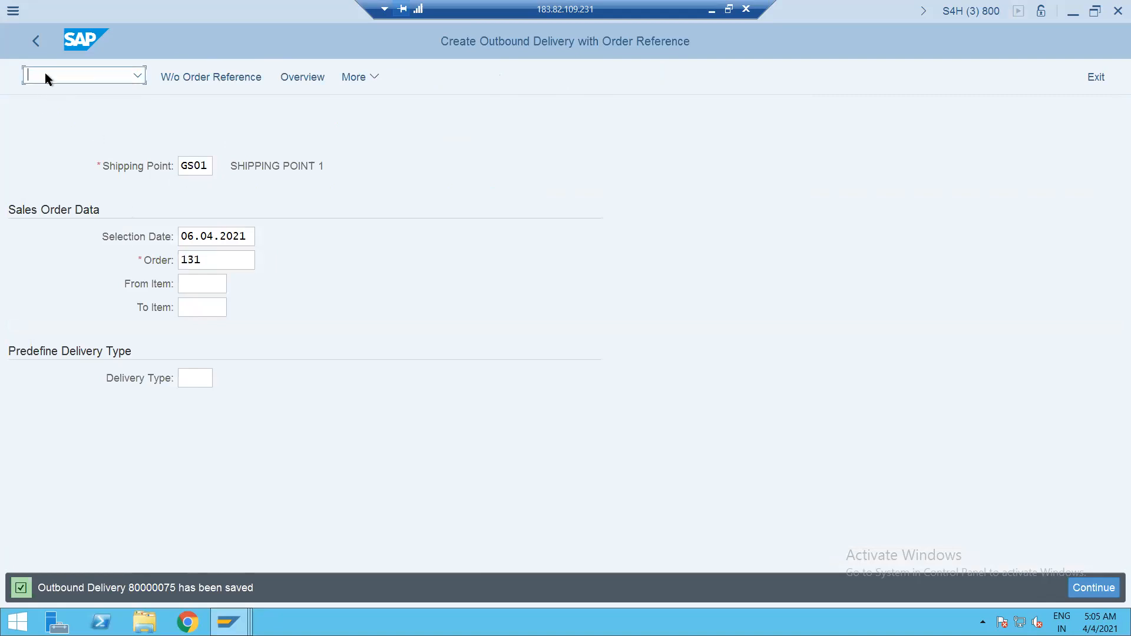
type("/nvf01")
key("Return")
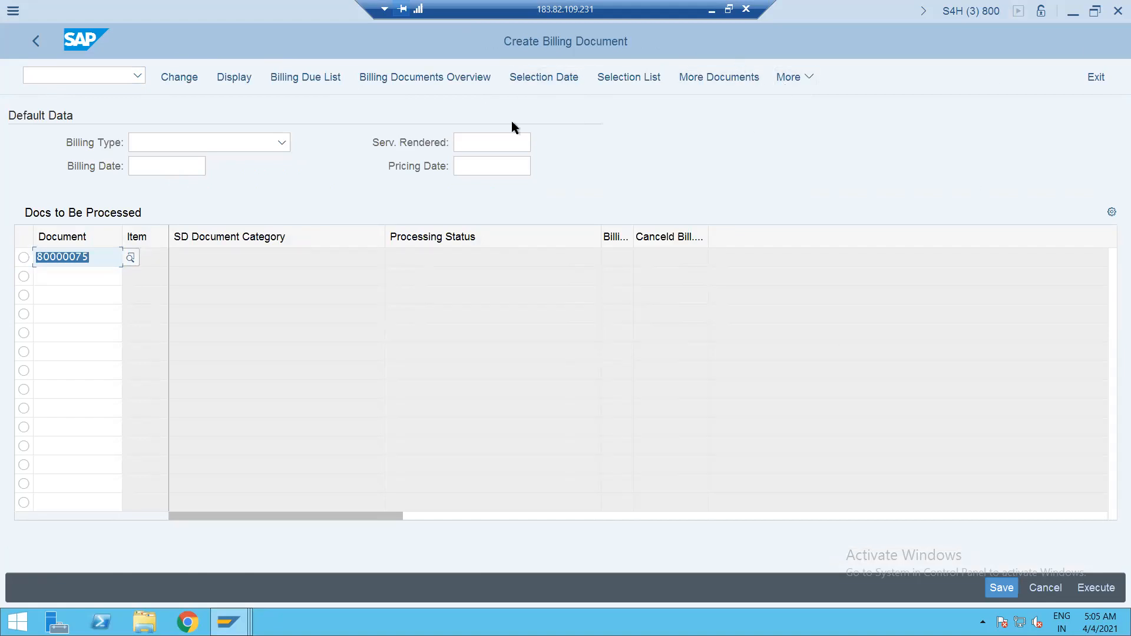
key("Return")
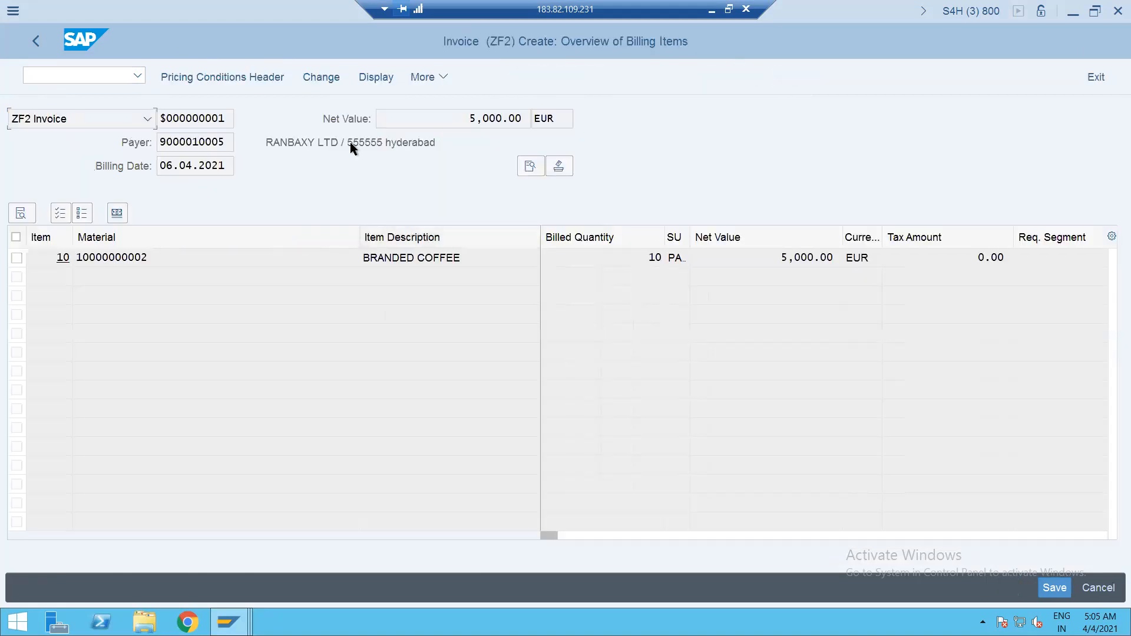
Review the new invoice's header details, partners and pricing conditions.
left_click(226, 76)
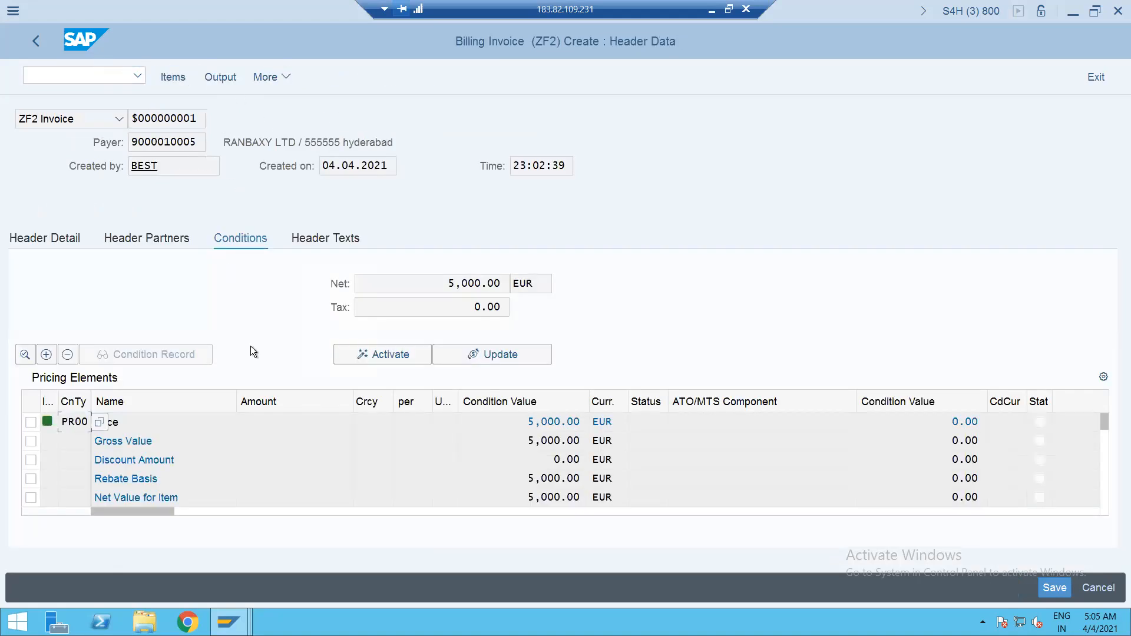
left_click(29, 40)
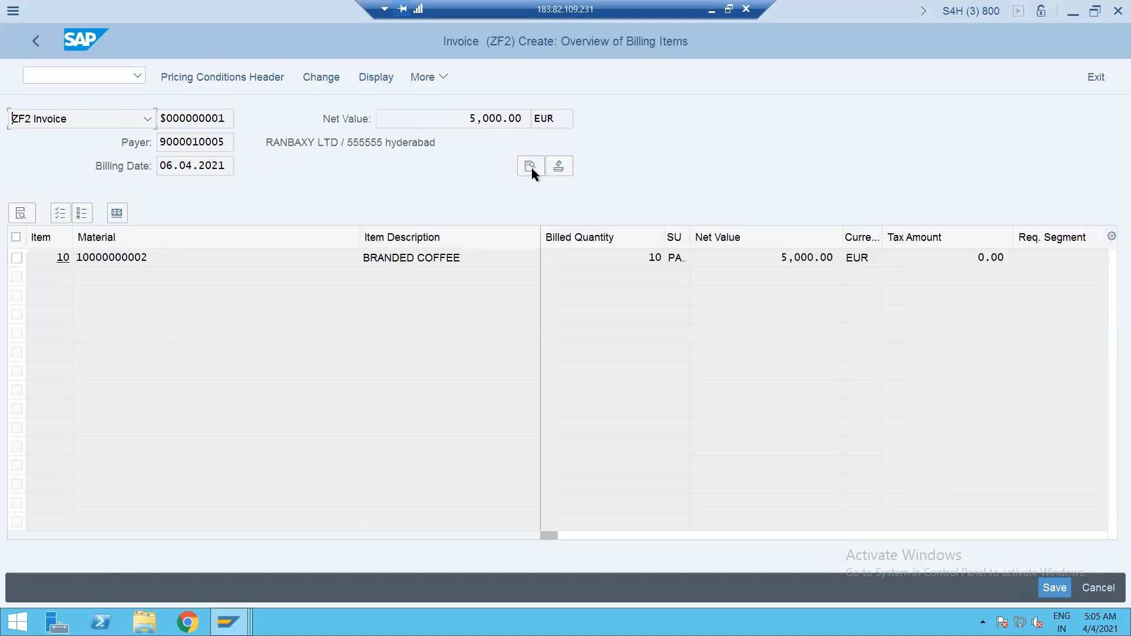
left_click(530, 167)
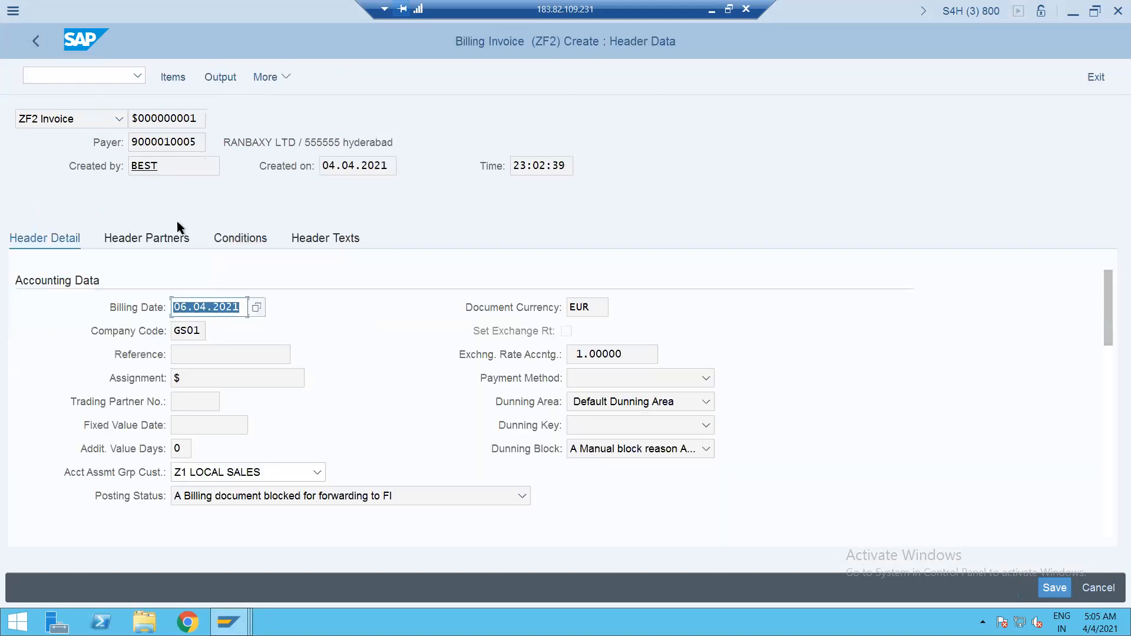
left_click(140, 242)
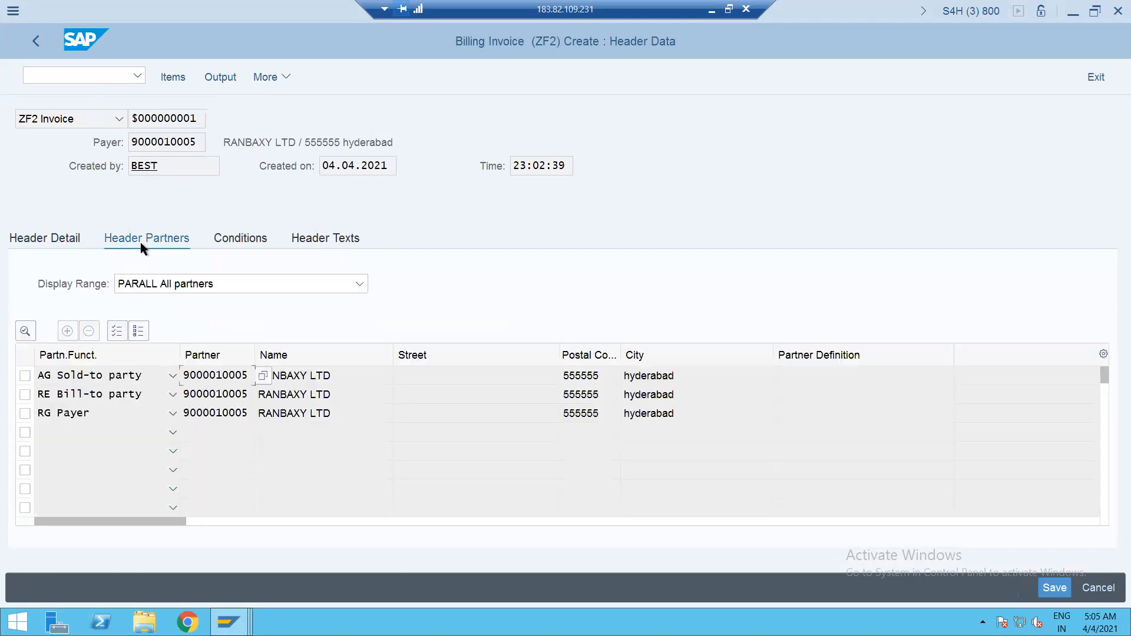
left_click(251, 242)
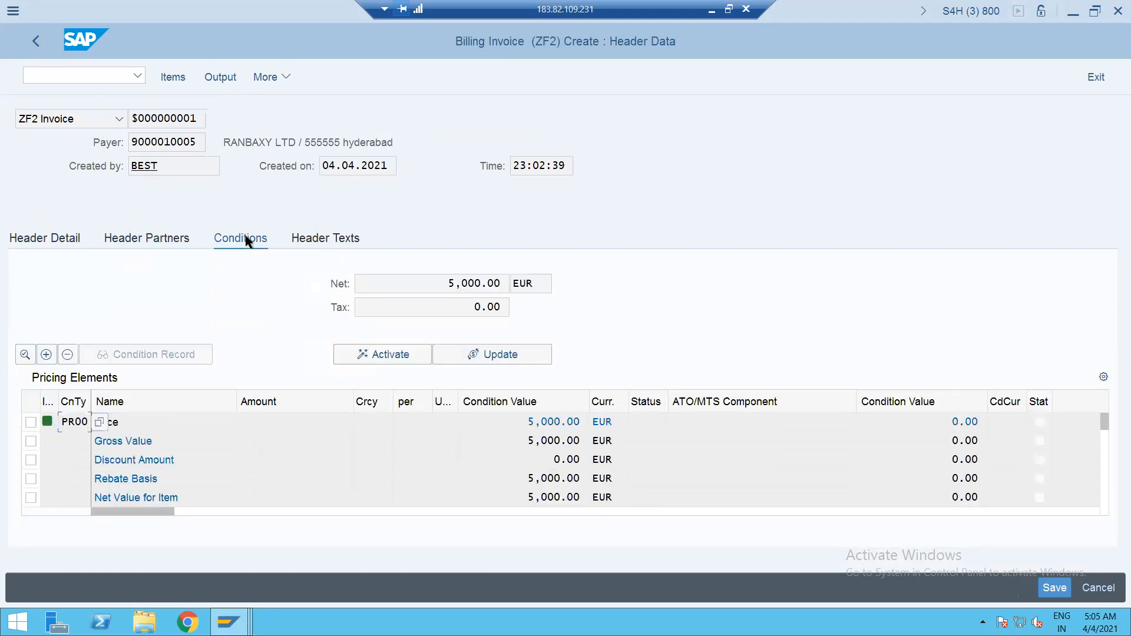
left_click(36, 42)
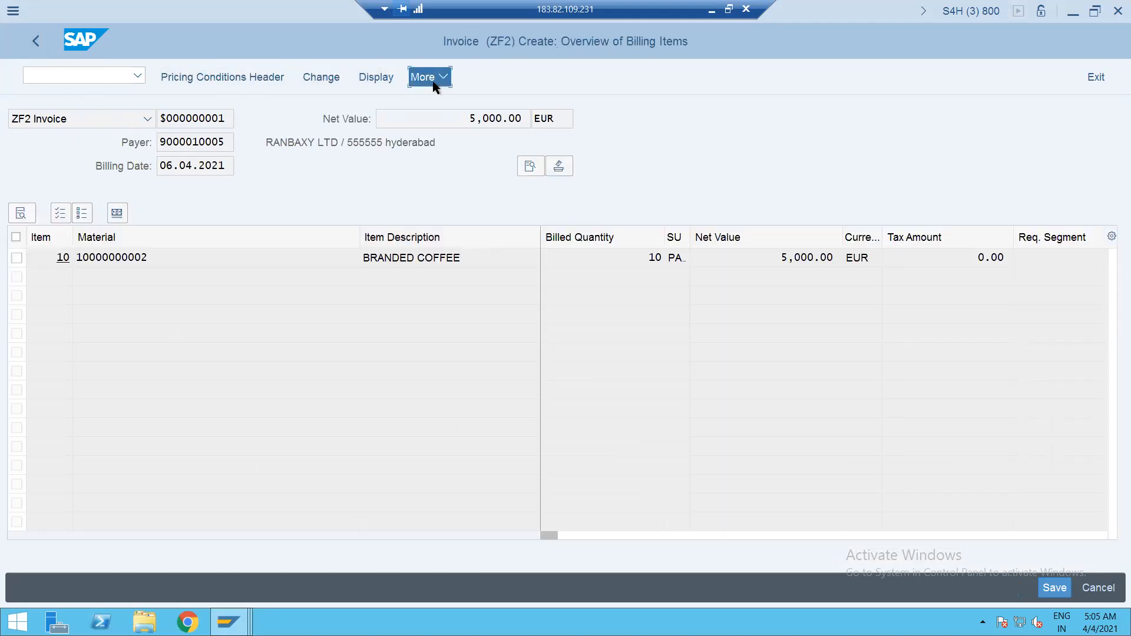
Check the functions available for the billing document and save the invoice.
left_click(433, 80)
mouse_move(438, 105)
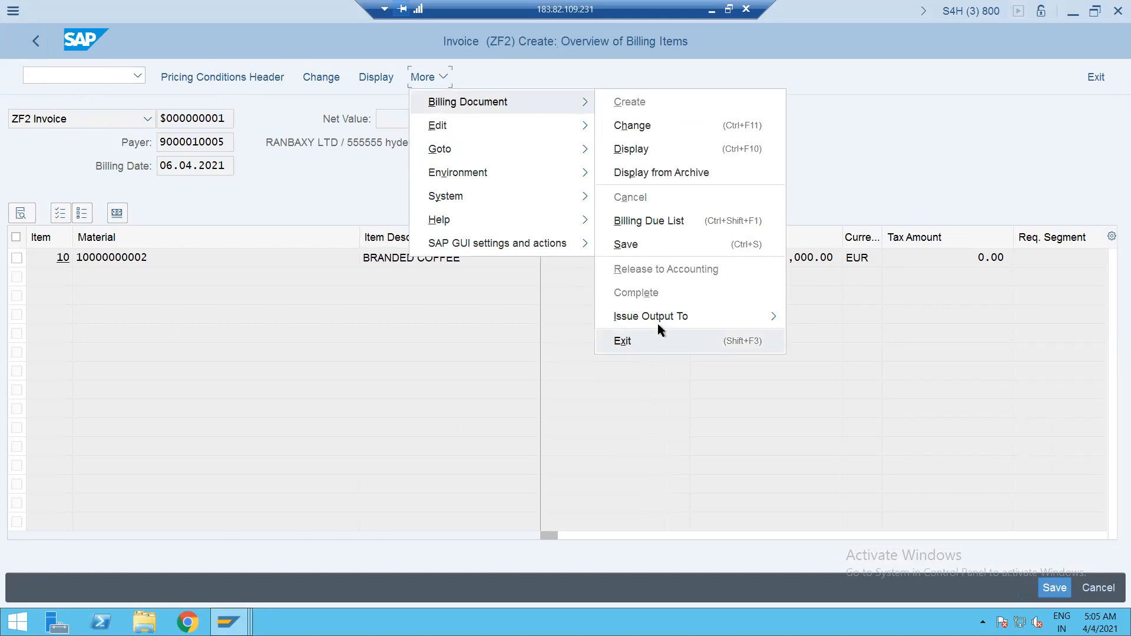
left_click(425, 345)
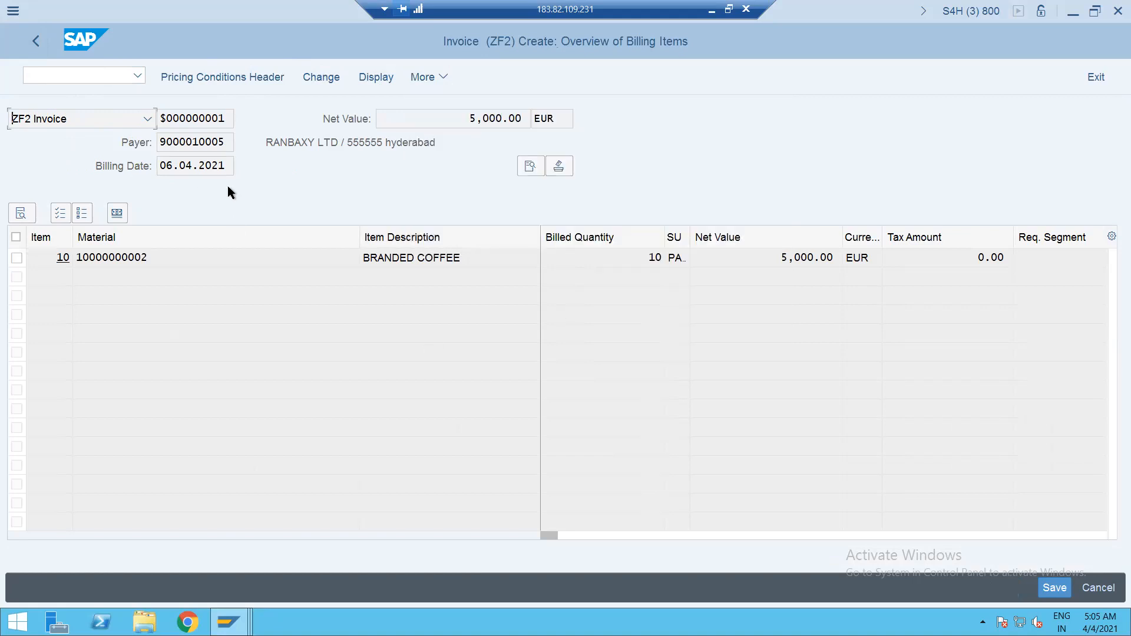
key("ctrl+s")
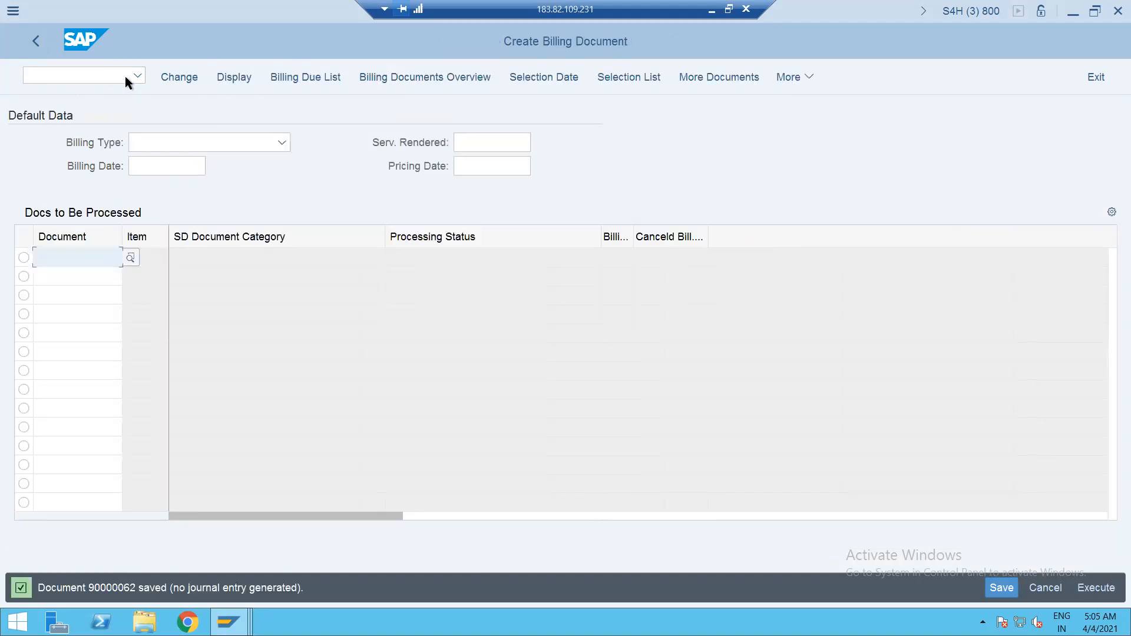
Go to transaction VF03 and check the saved invoice's accounting document.
left_click(101, 73)
type("/nvf03")
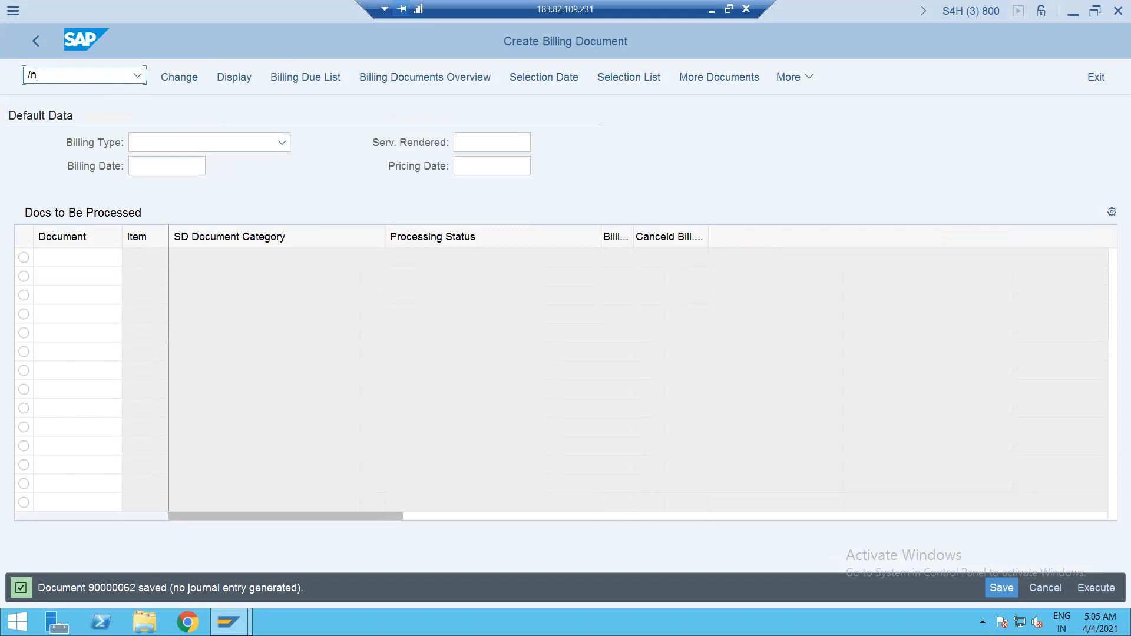
key("Return")
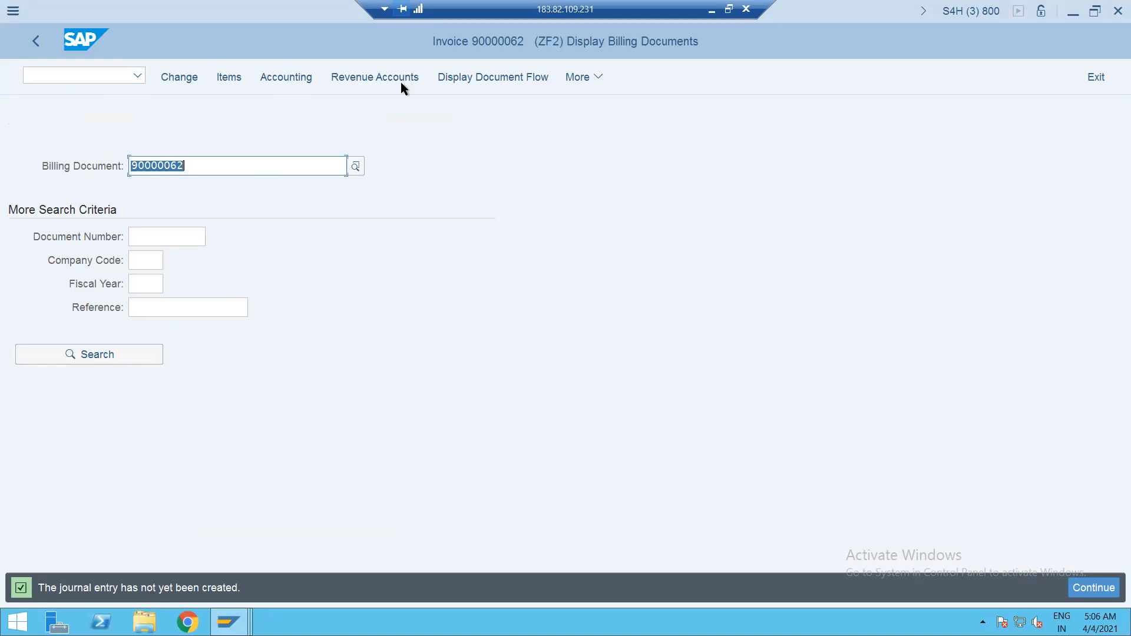
Examine the invoice's document flow and its status overview, then return to the billing document display.
left_click(507, 78)
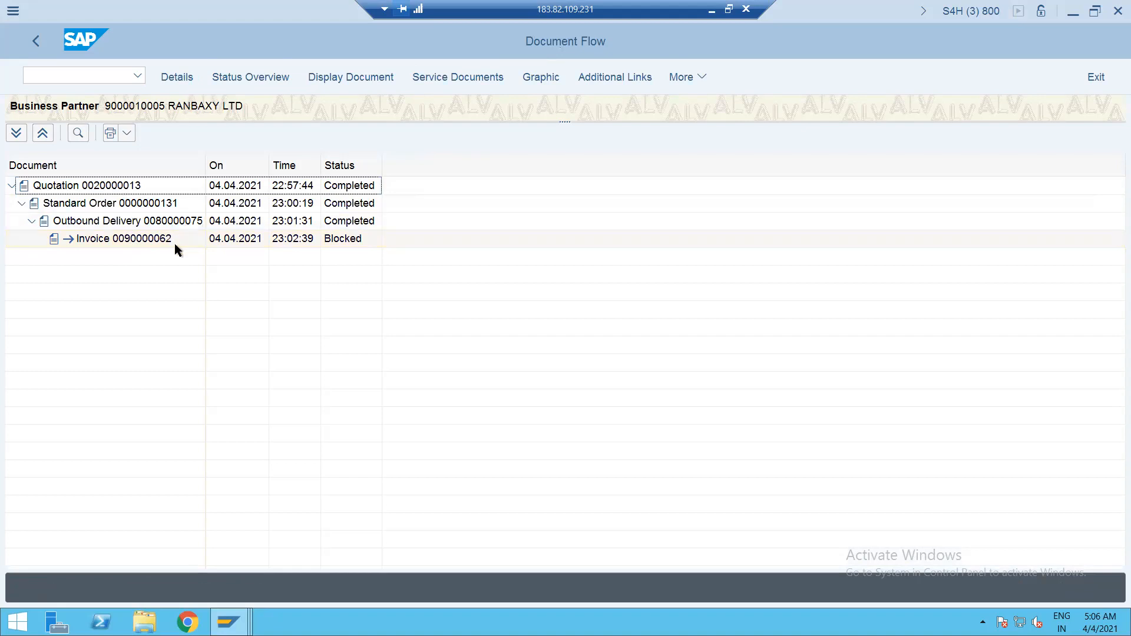
left_click(157, 242)
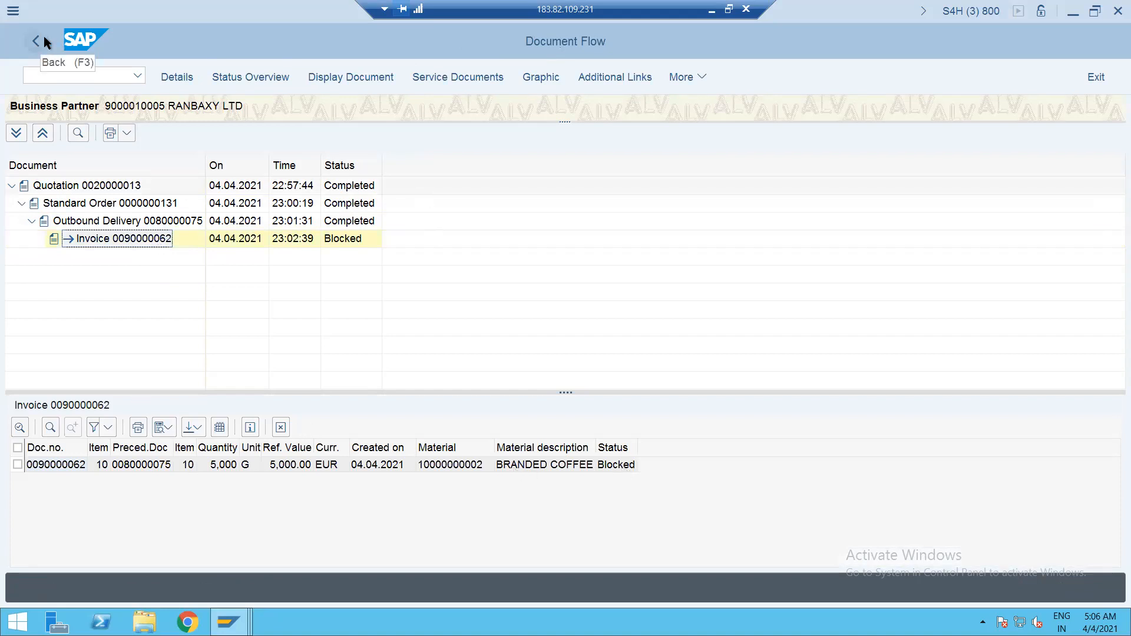
left_click(239, 75)
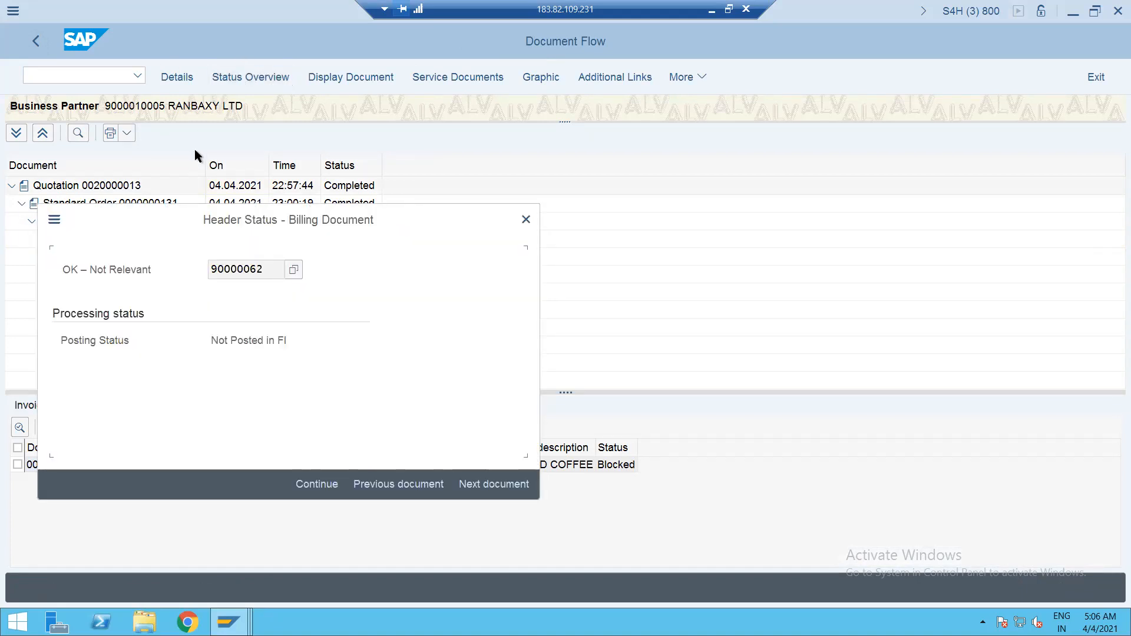
key("Return")
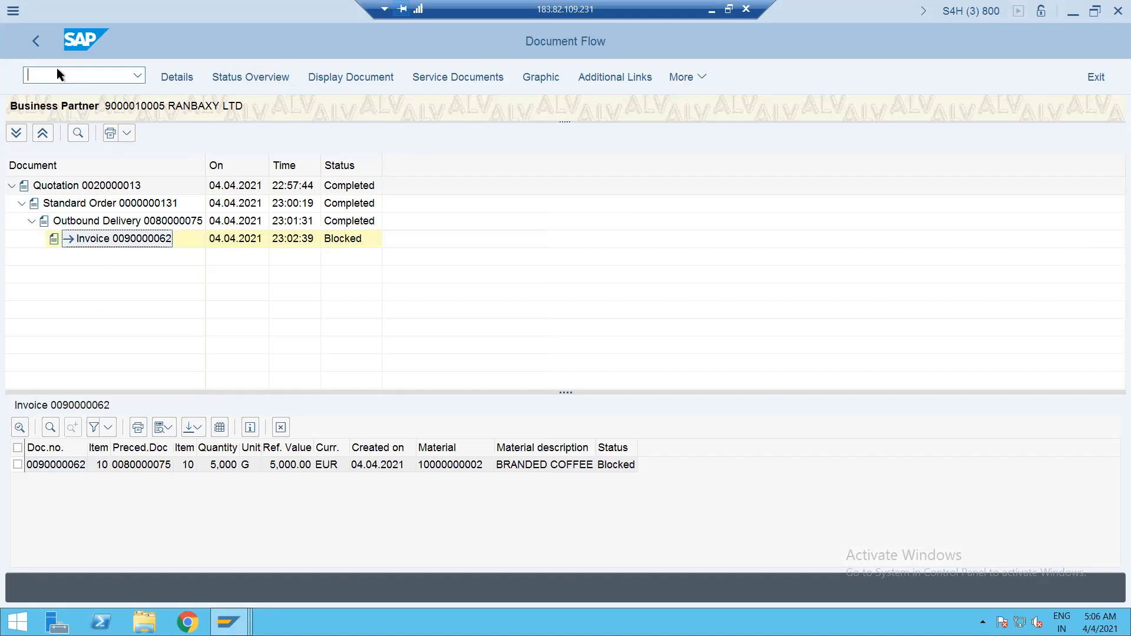
left_click(35, 41)
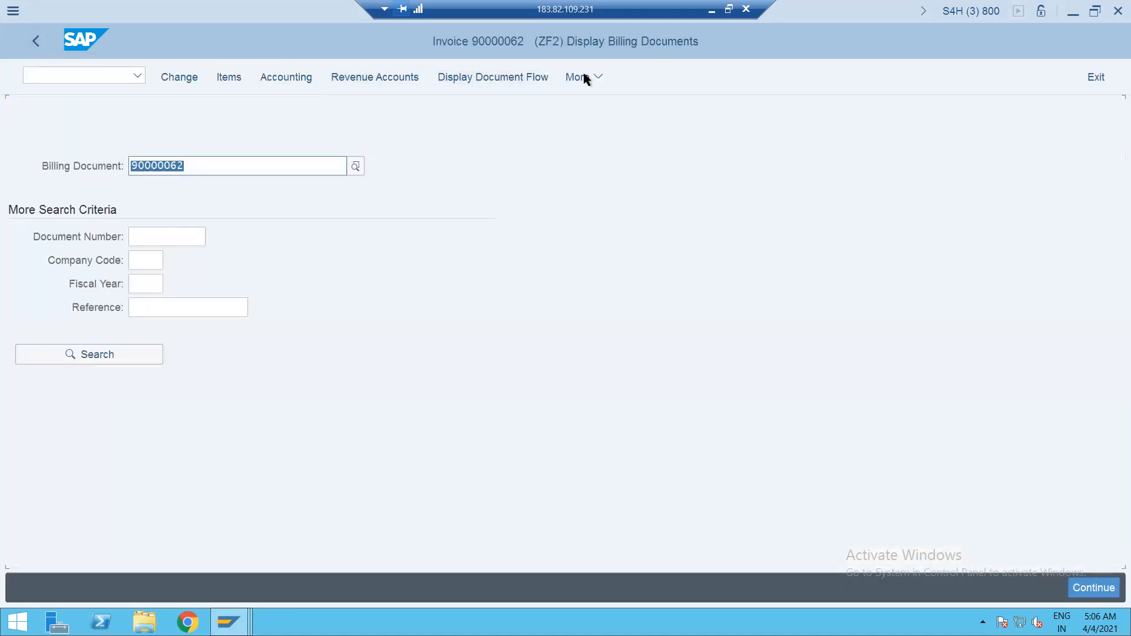
left_click(584, 76)
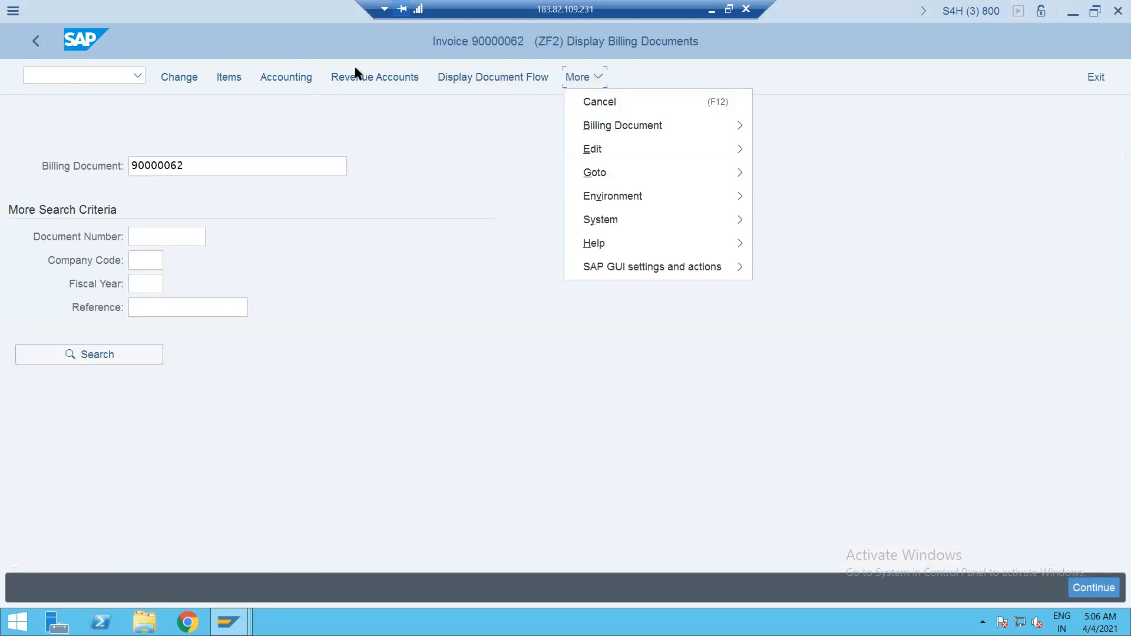
Recheck the invoice's accounting document, then go to transaction VFX3 for releasing billing documents to accounting.
left_click(295, 79)
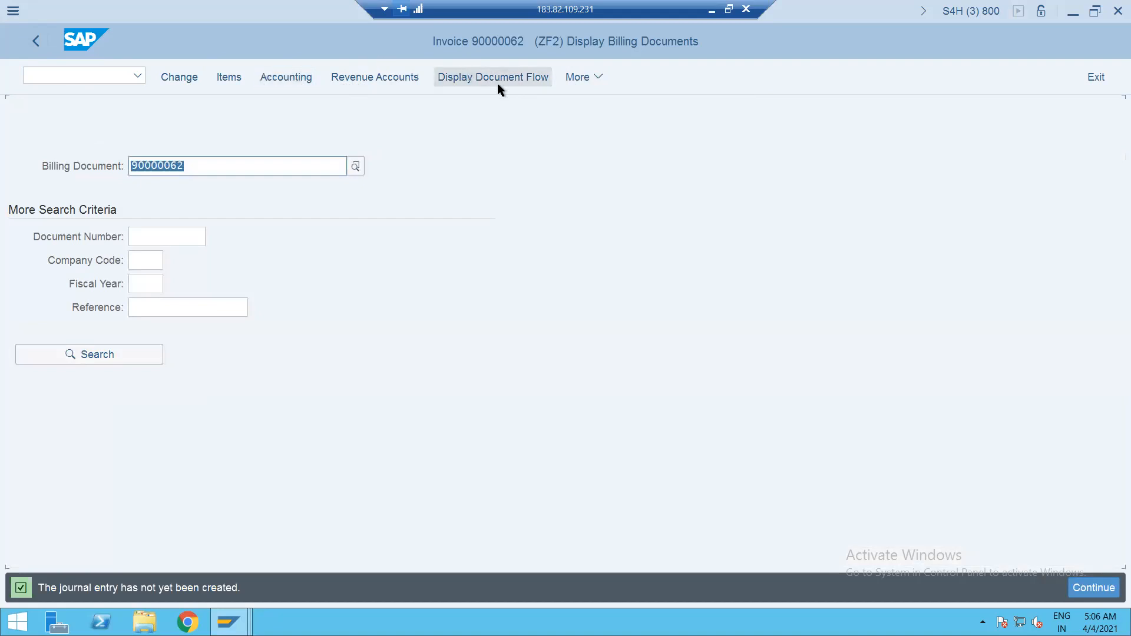
left_click(574, 73)
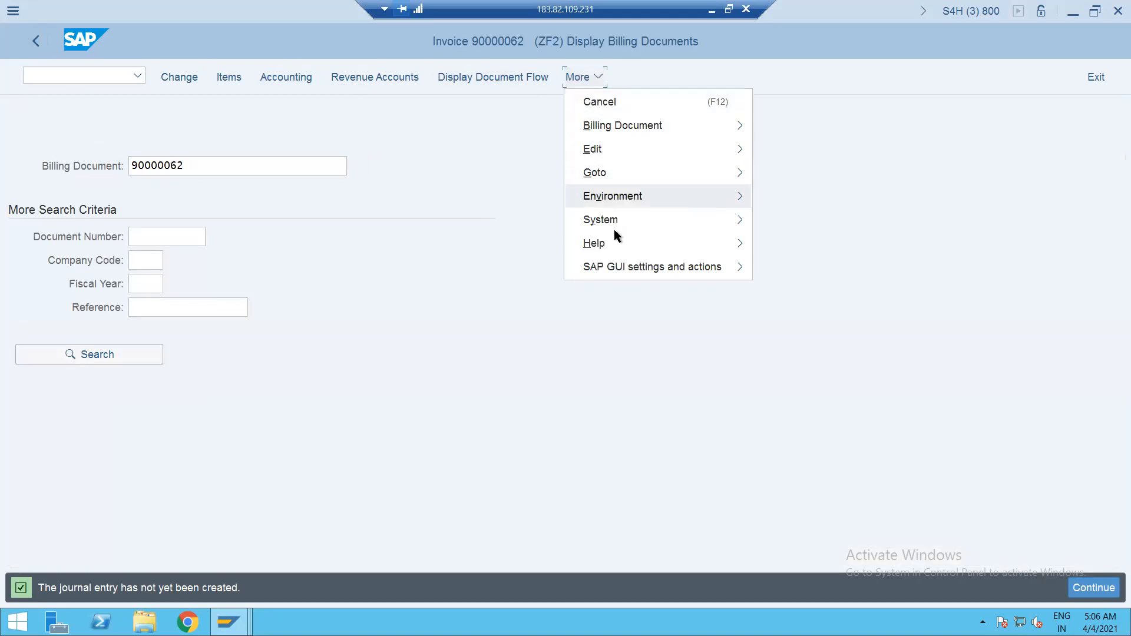
left_click(63, 73)
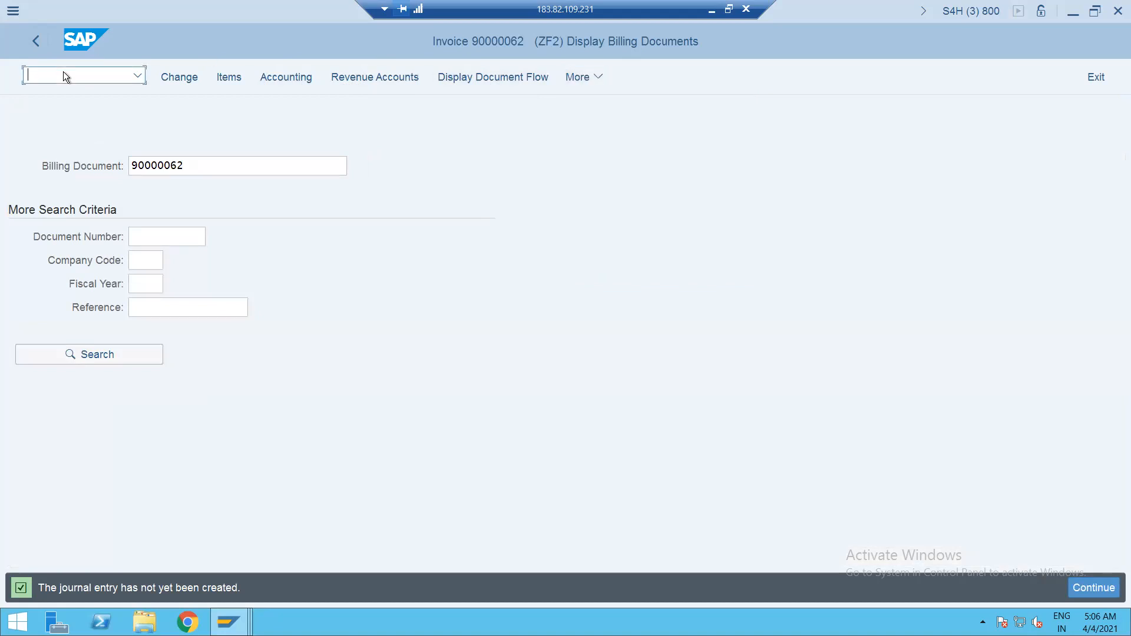
type("/n")
left_click_drag(197, 165, 90, 156)
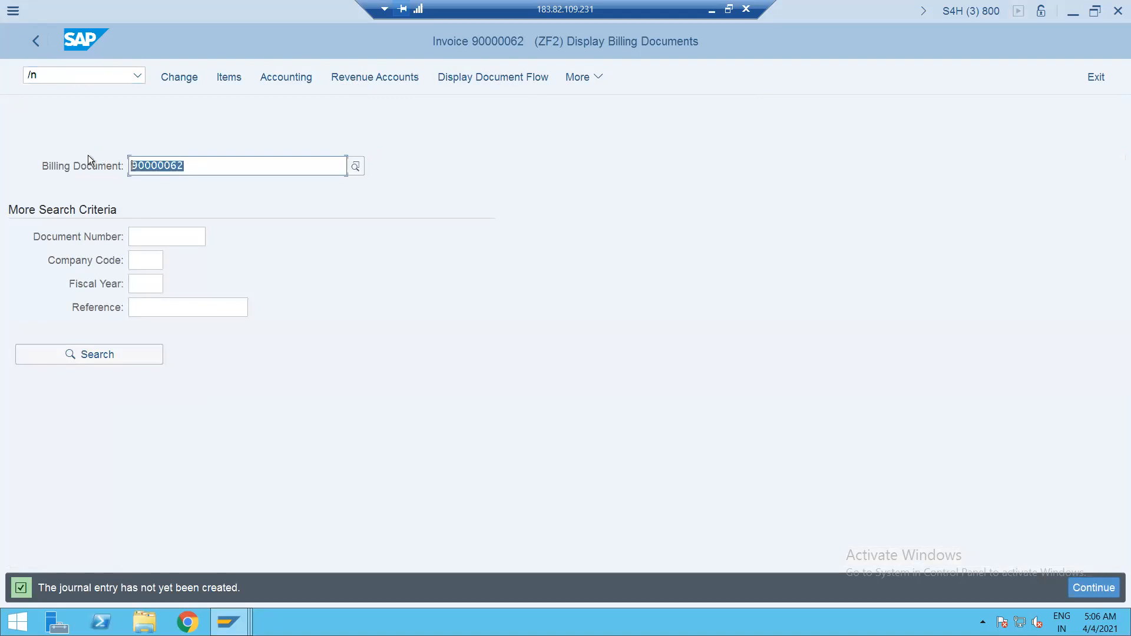
key("Delete")
left_click(65, 72)
type("/")
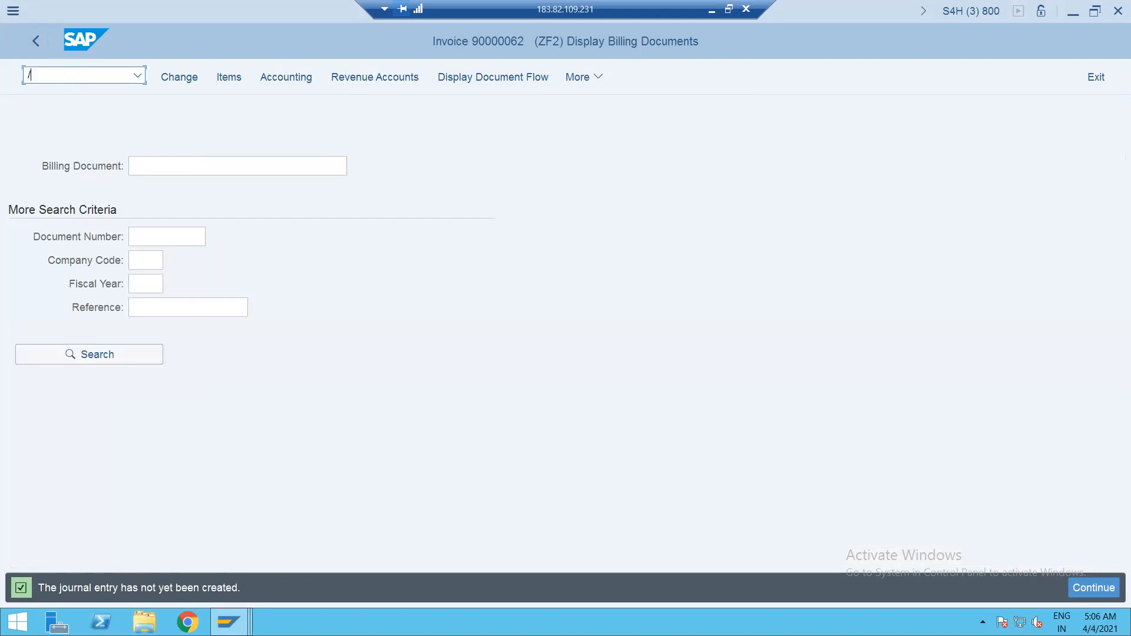
type("nvfx3")
key("Return")
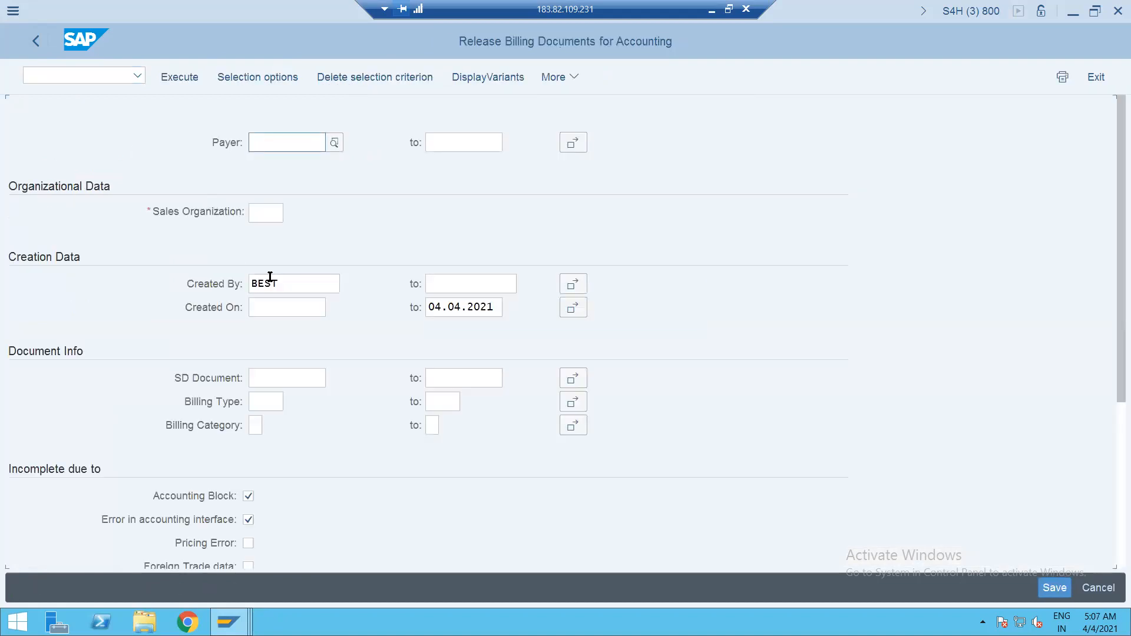
List the billing documents awaiting release for sales organization GSD1, with 04.04.2021 as the start of the creation date range.
left_click(277, 308)
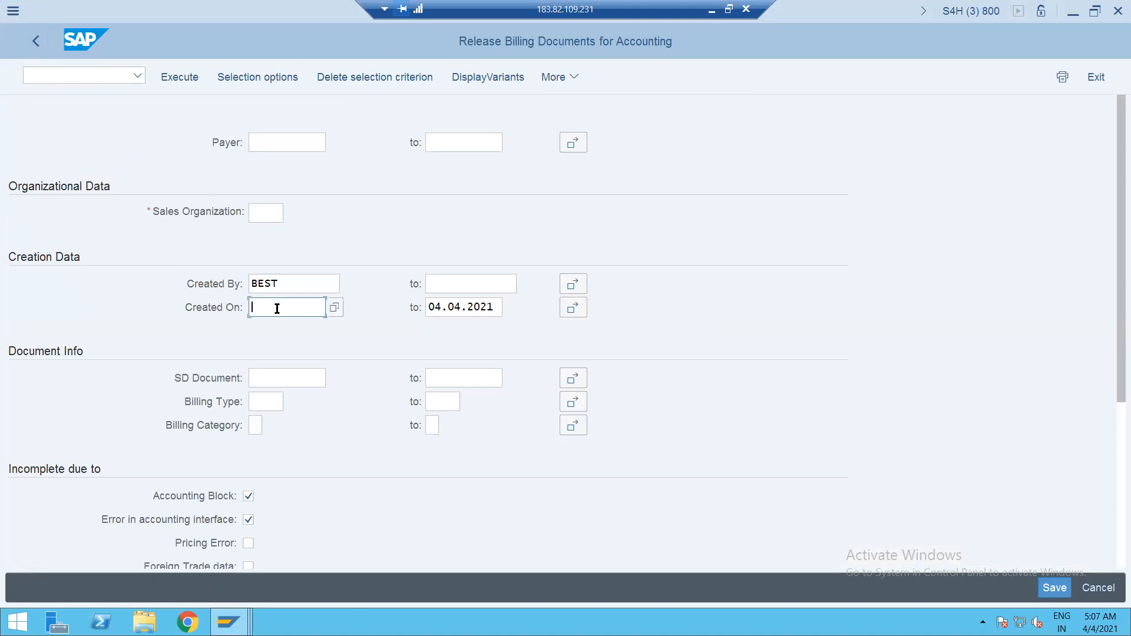
left_click(335, 307)
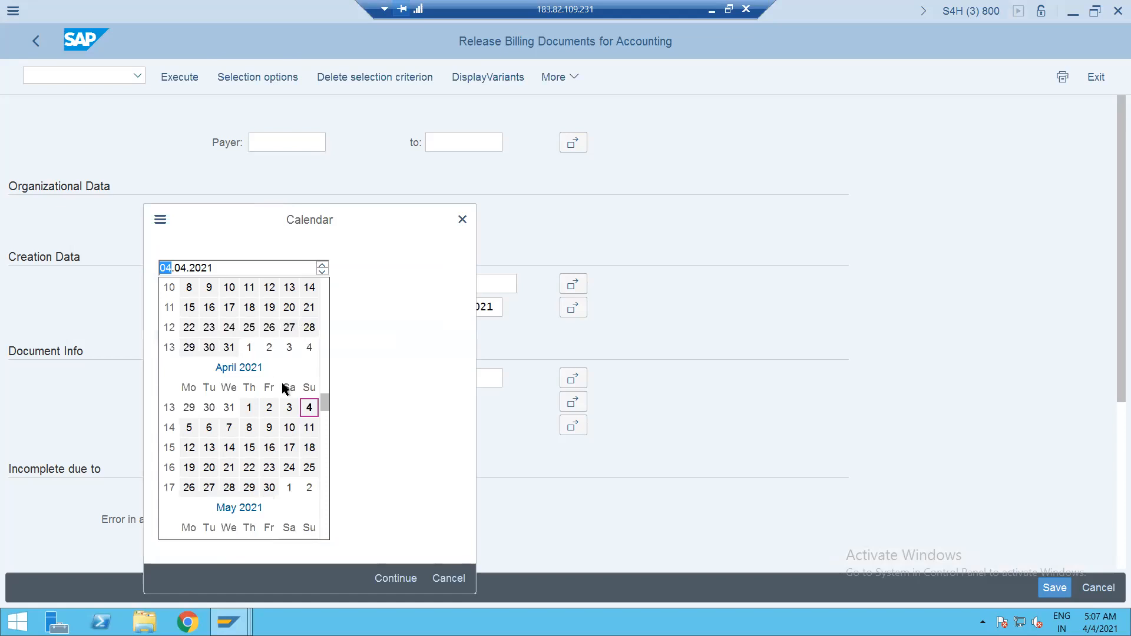
double_click(308, 408)
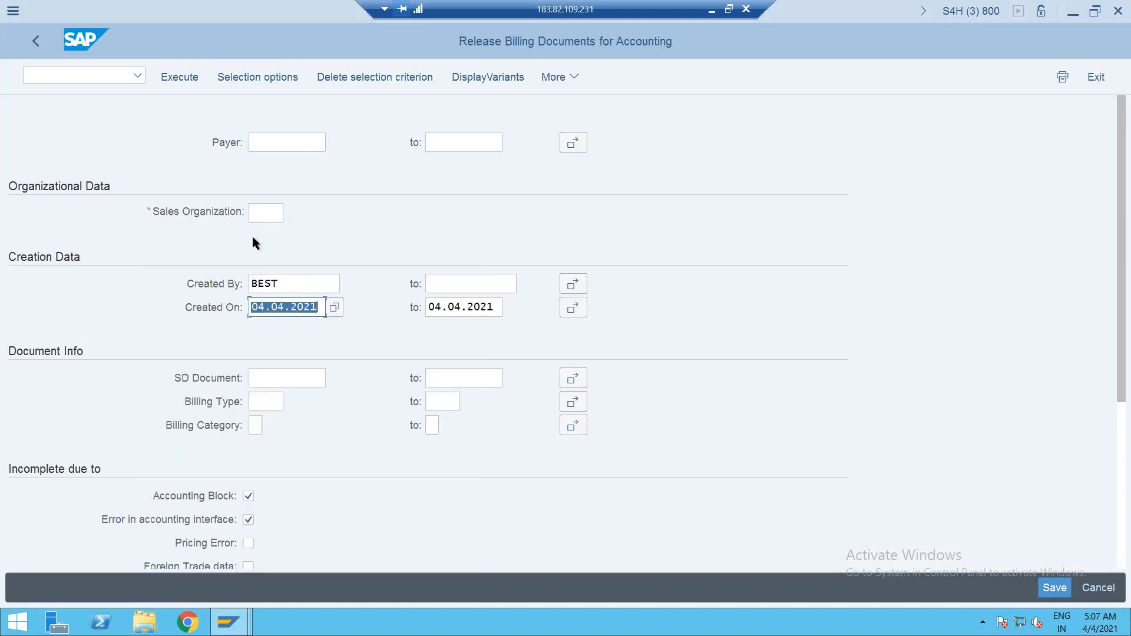
left_click(257, 219)
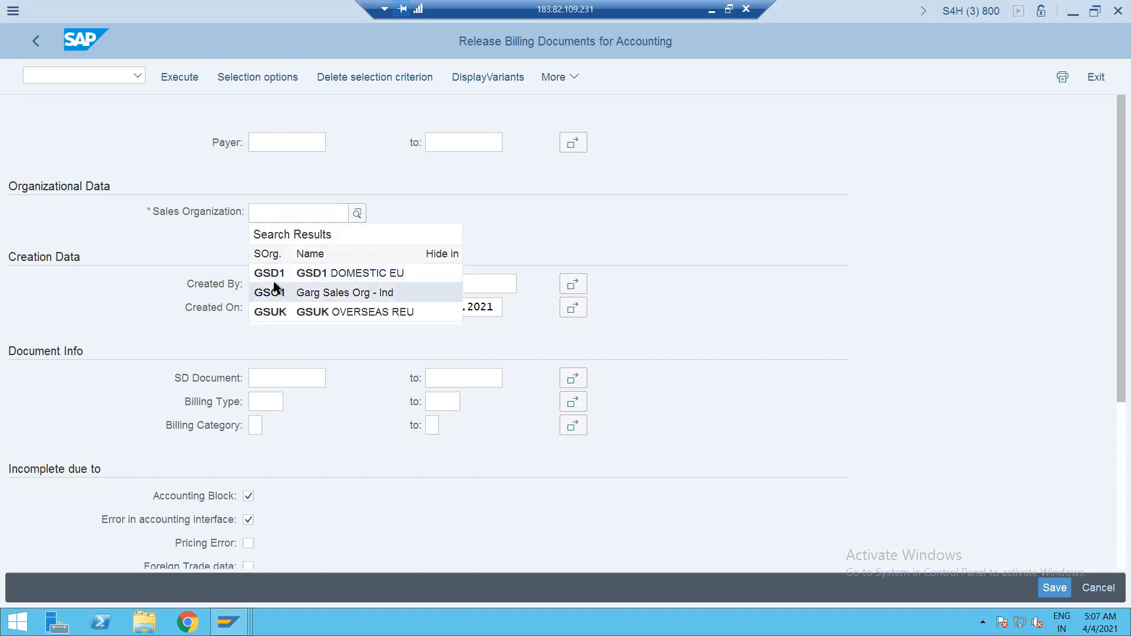
left_click(271, 270)
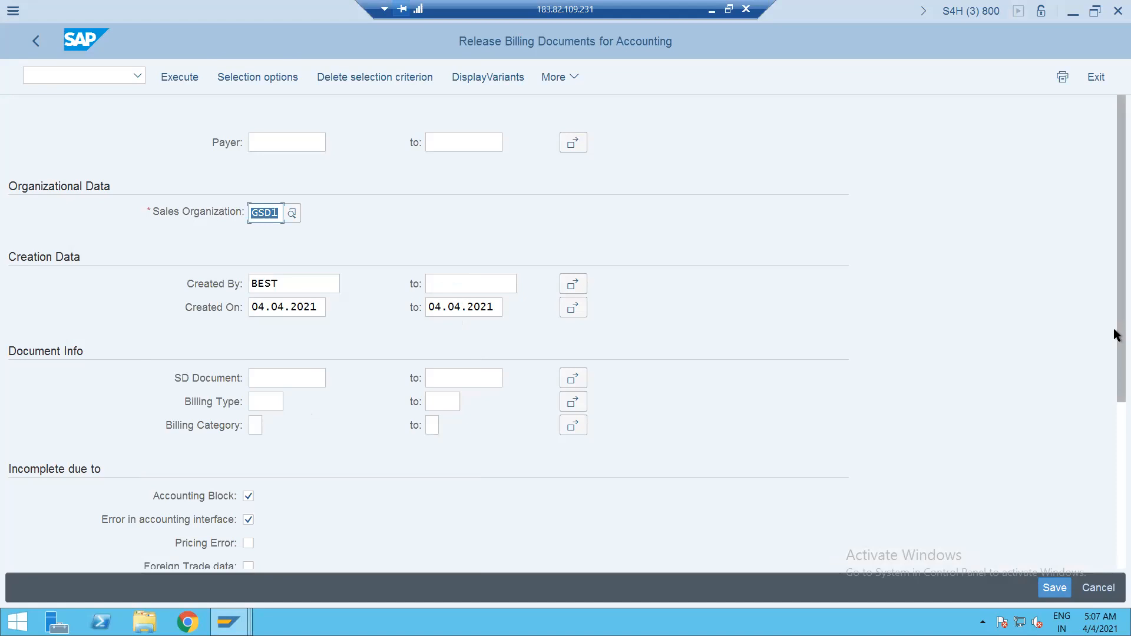
left_click(171, 76)
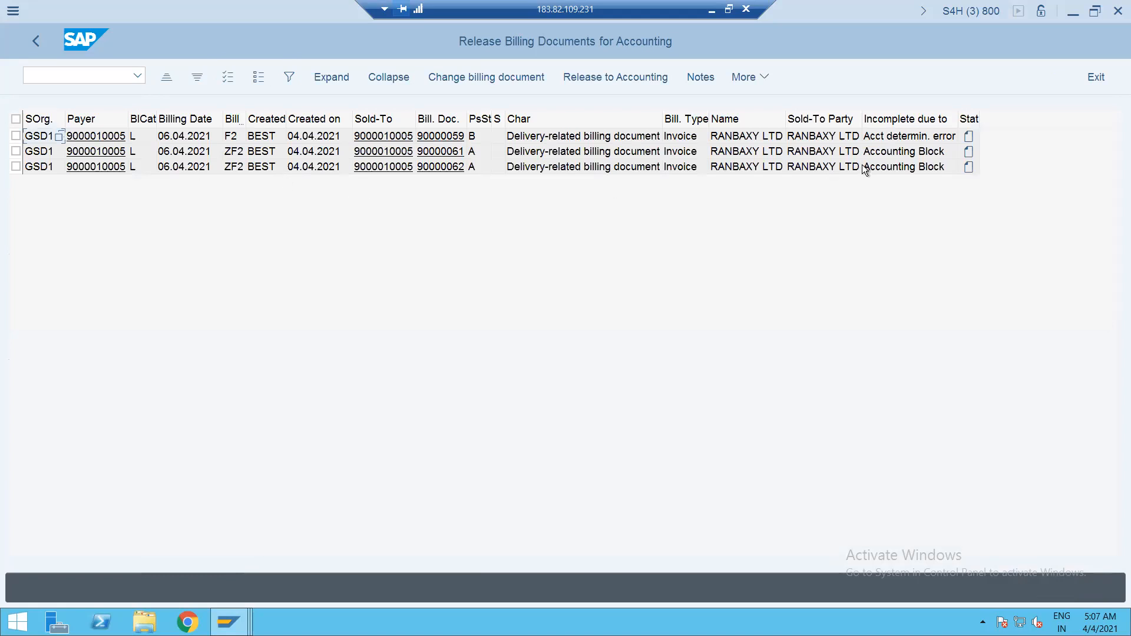
Release the last ZF2 invoice in the list to accounting.
left_click(15, 168)
left_click(760, 79)
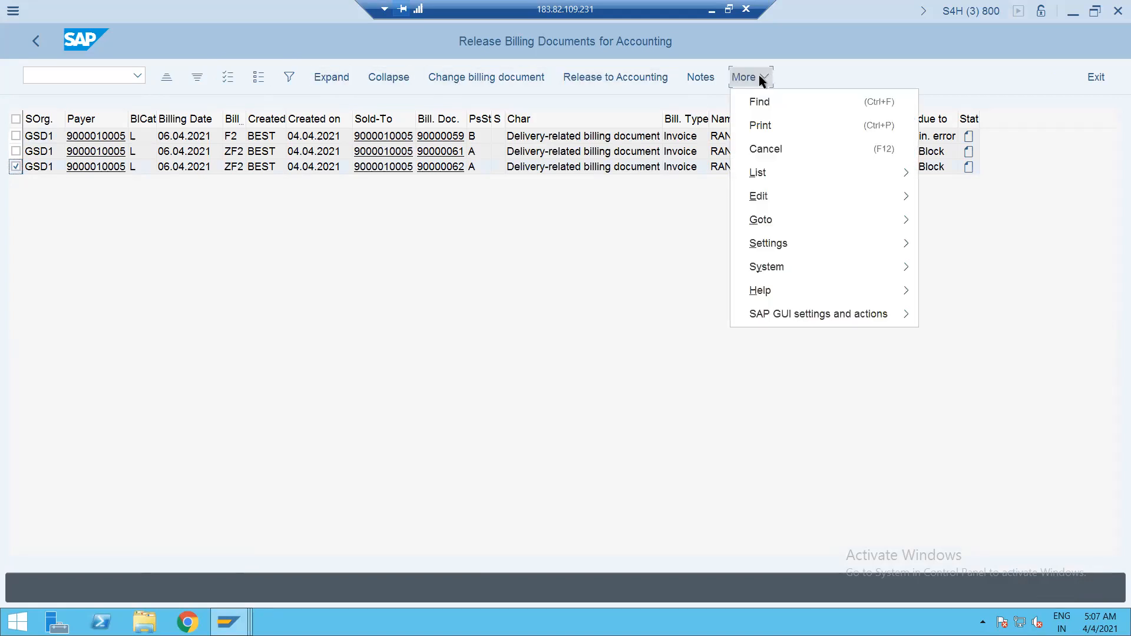
left_click(517, 400)
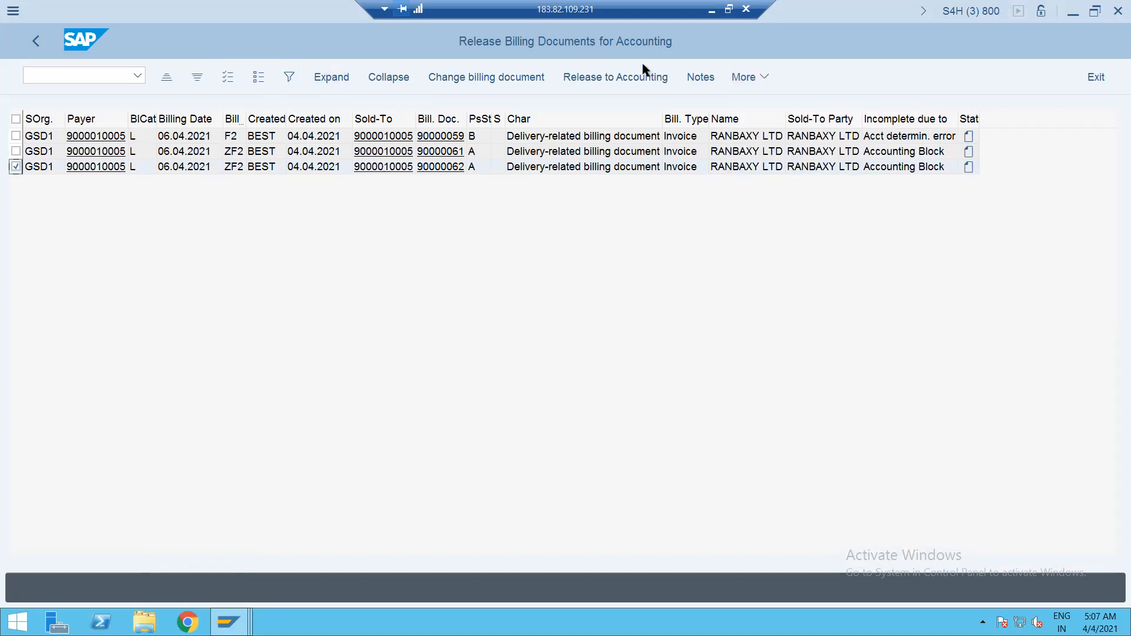
left_click(611, 77)
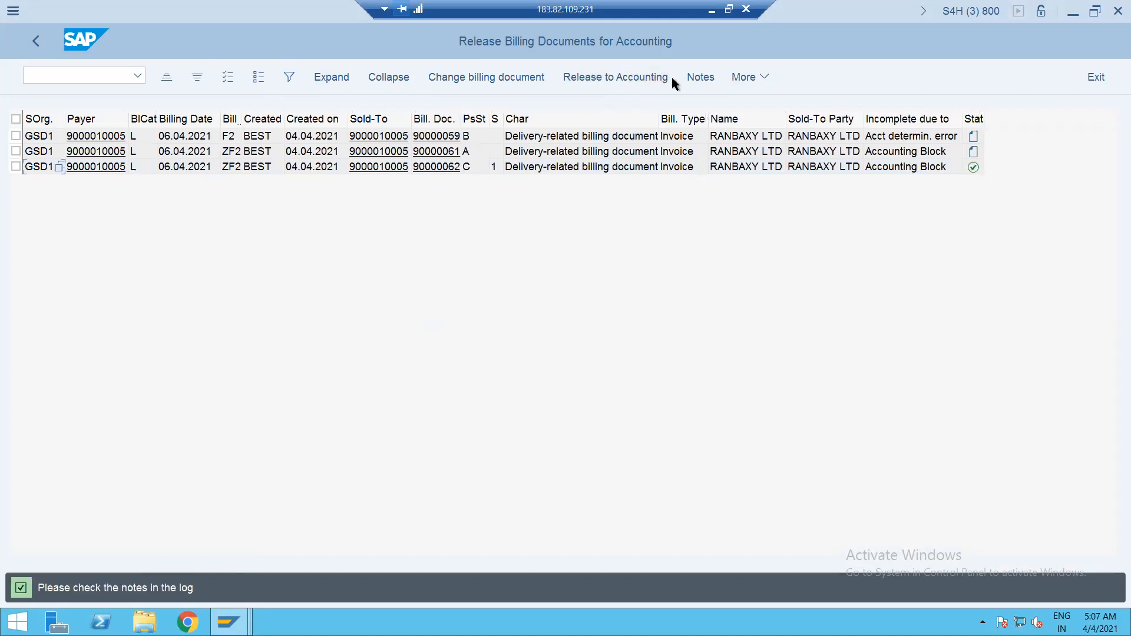
Examine the release log's notes and technical data for the invoice, then return to the billing document list.
left_click(706, 76)
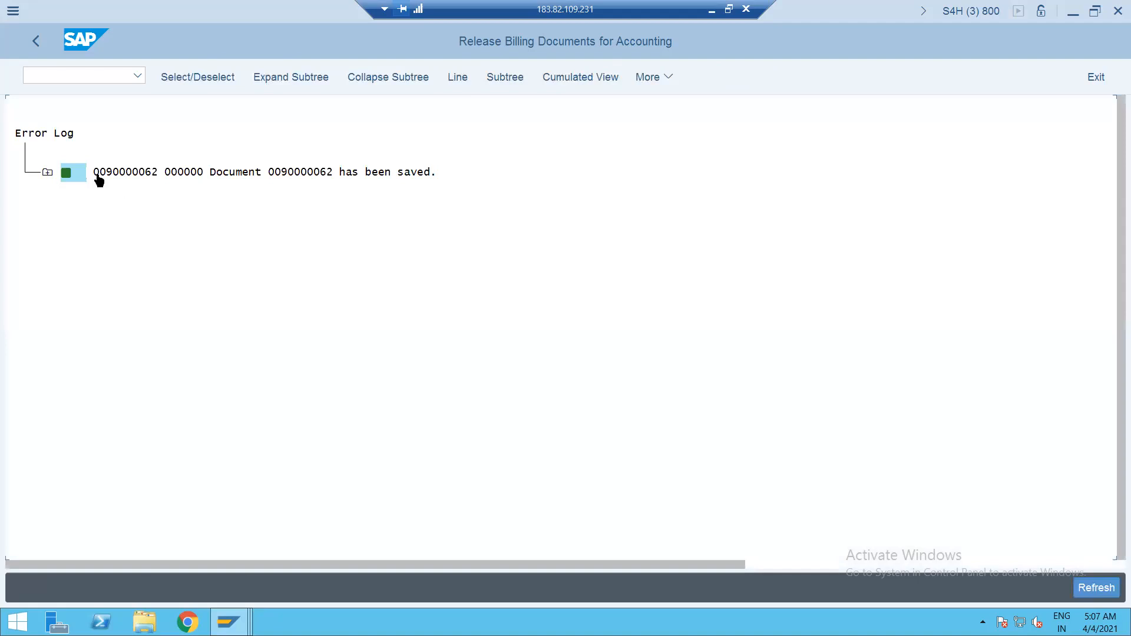
left_click(47, 173)
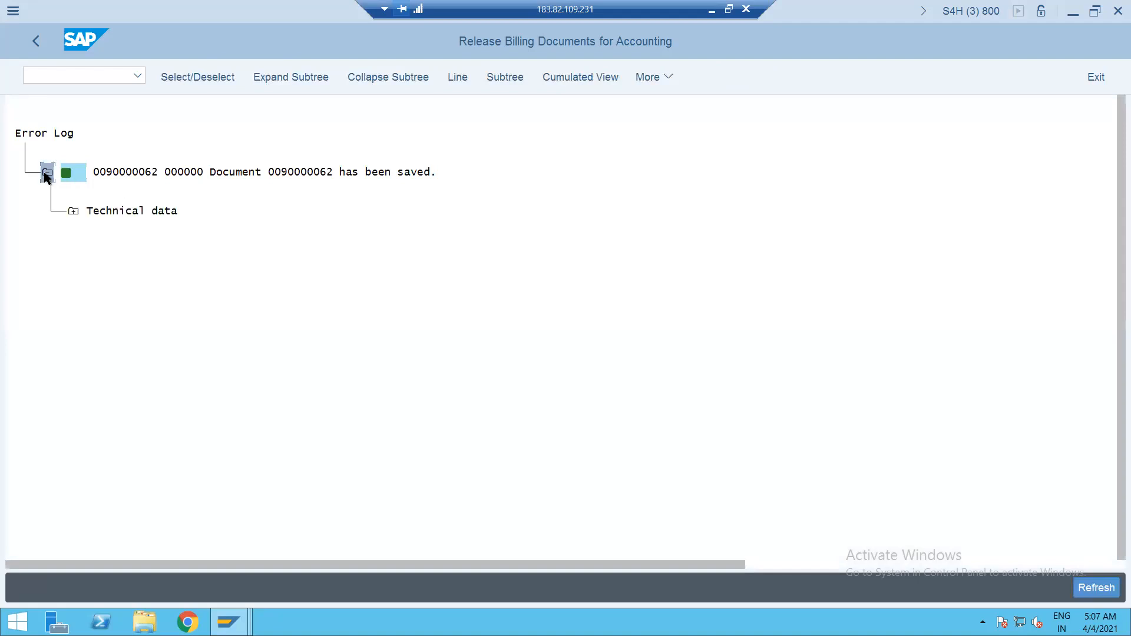
left_click(73, 211)
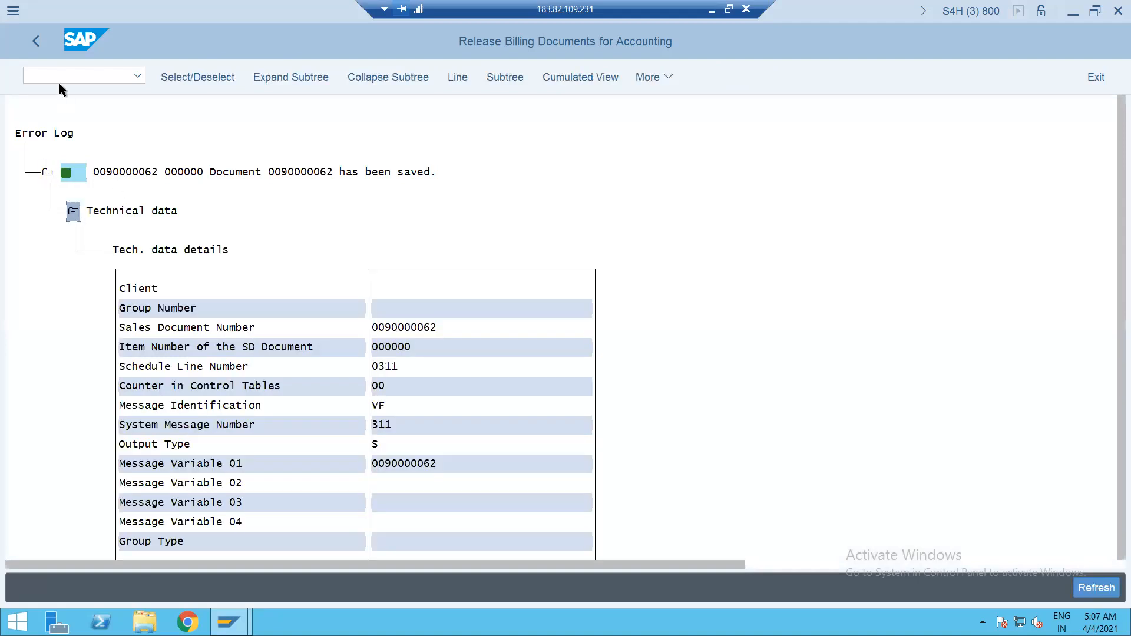
left_click(36, 39)
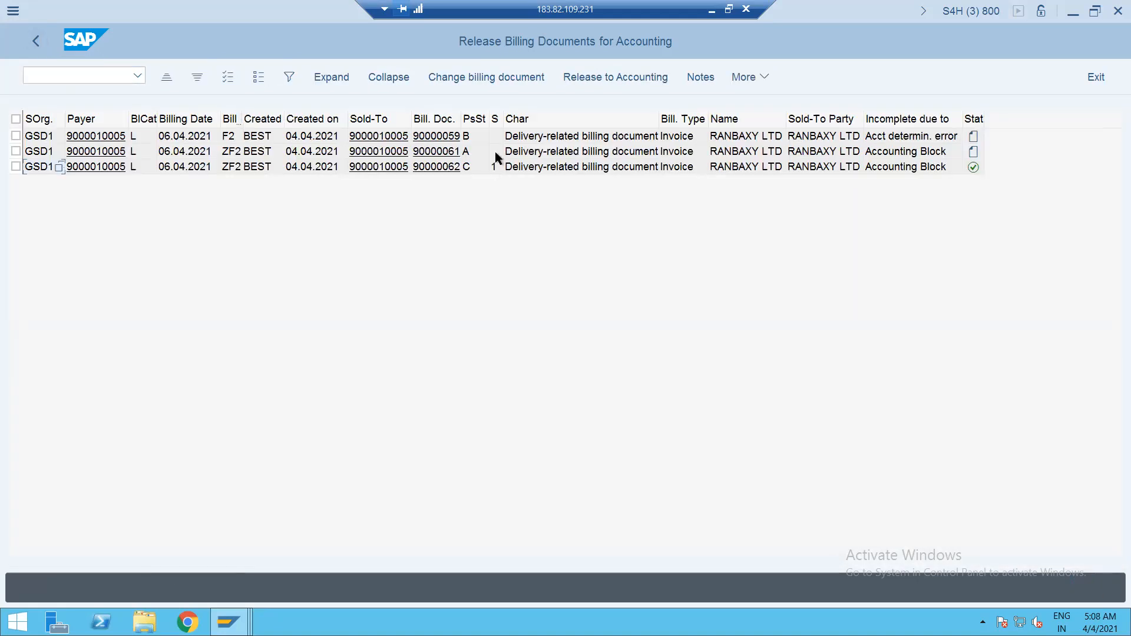
Release the other ZF2 invoice with an accounting block to accounting.
left_click(15, 152)
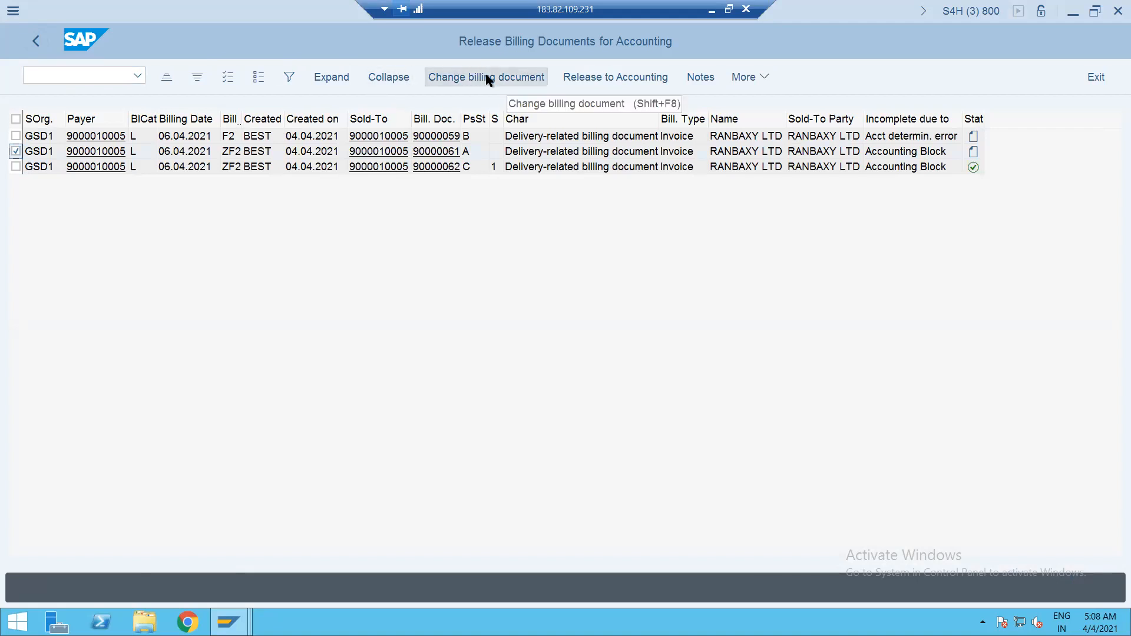
left_click(568, 76)
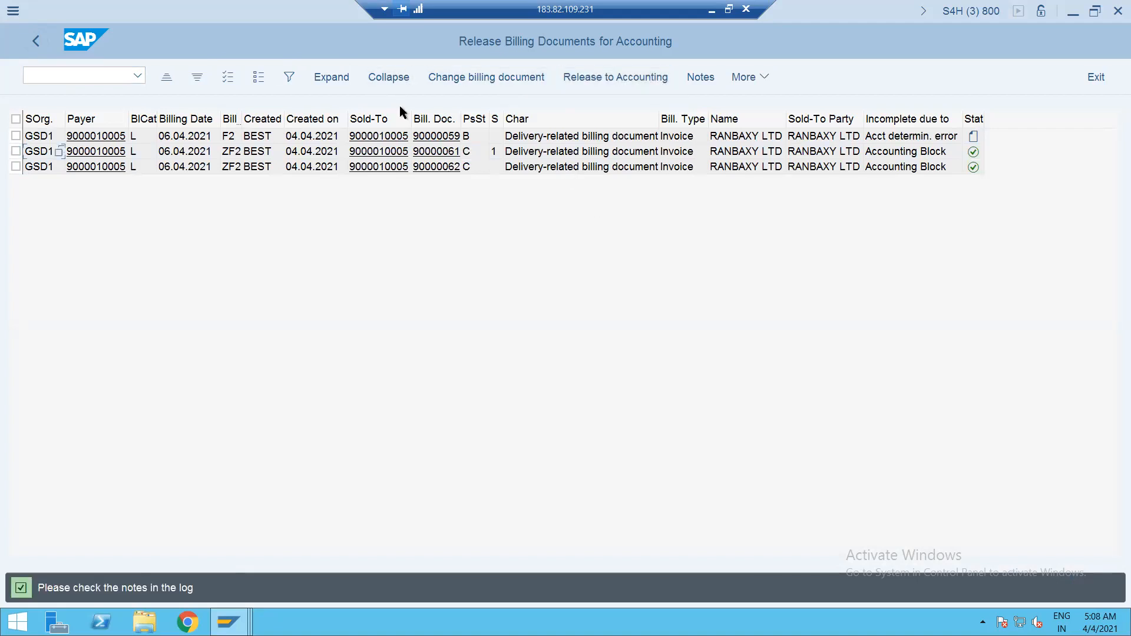
left_click(16, 137)
Go to transaction VF03, review the accounting document of the proposed billing document, and minimize the SAP window.
left_click(83, 73)
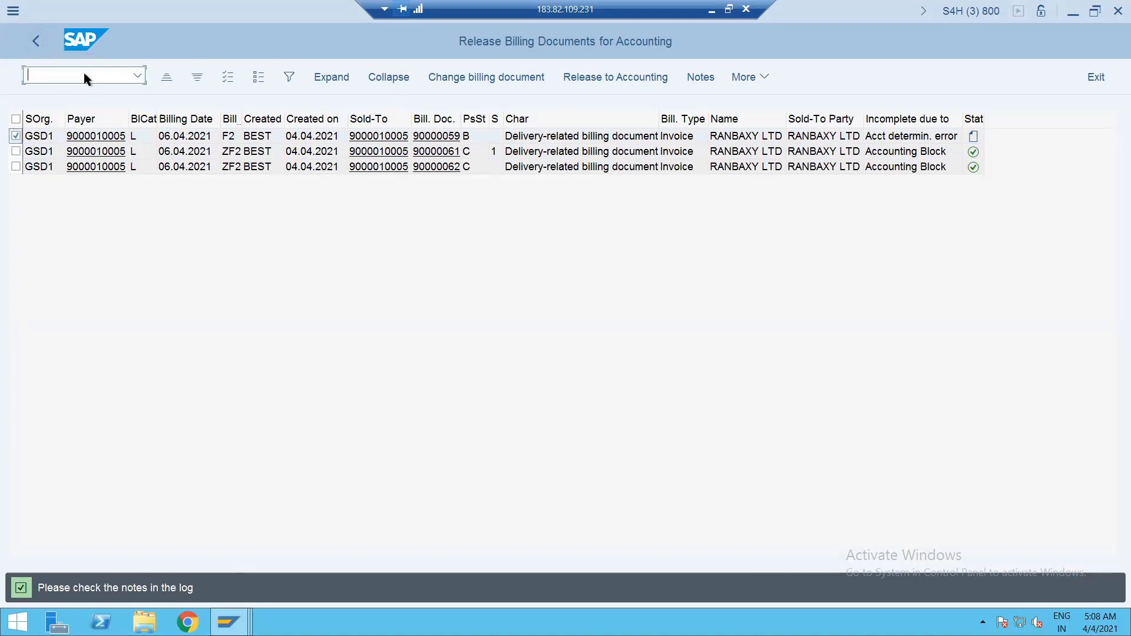
type("/nvf03")
key("Return")
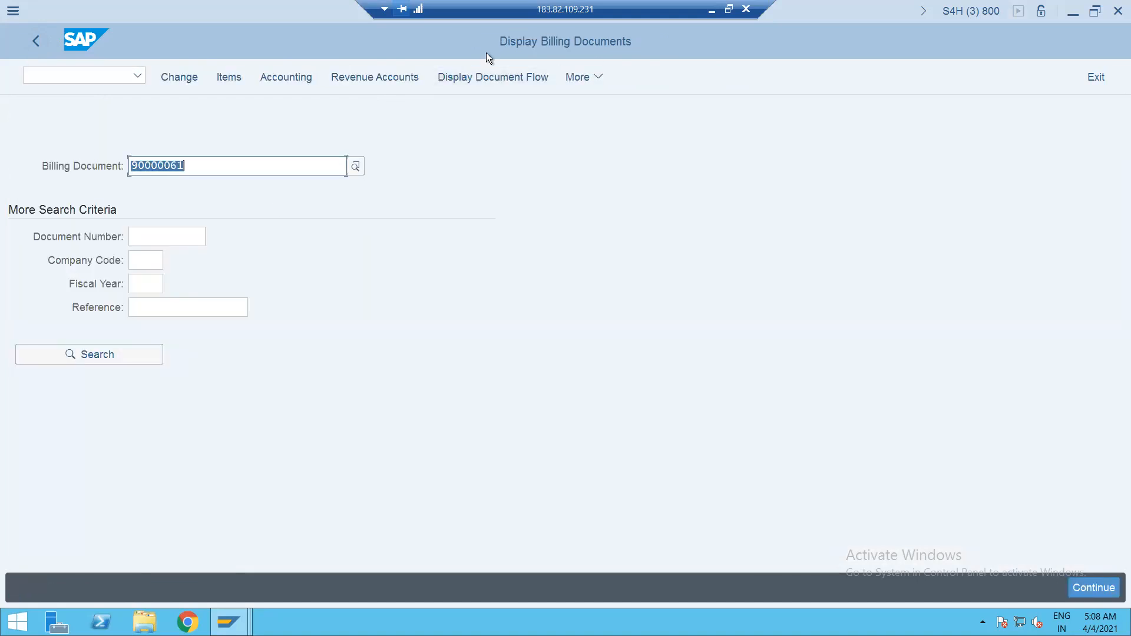
left_click(300, 82)
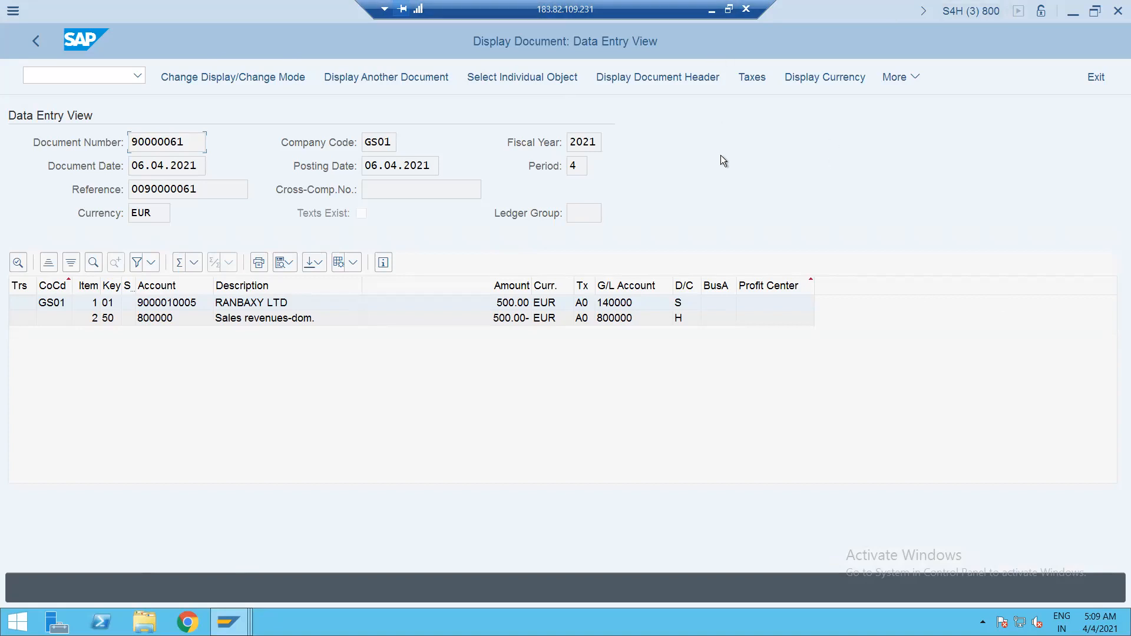
left_click(1073, 20)
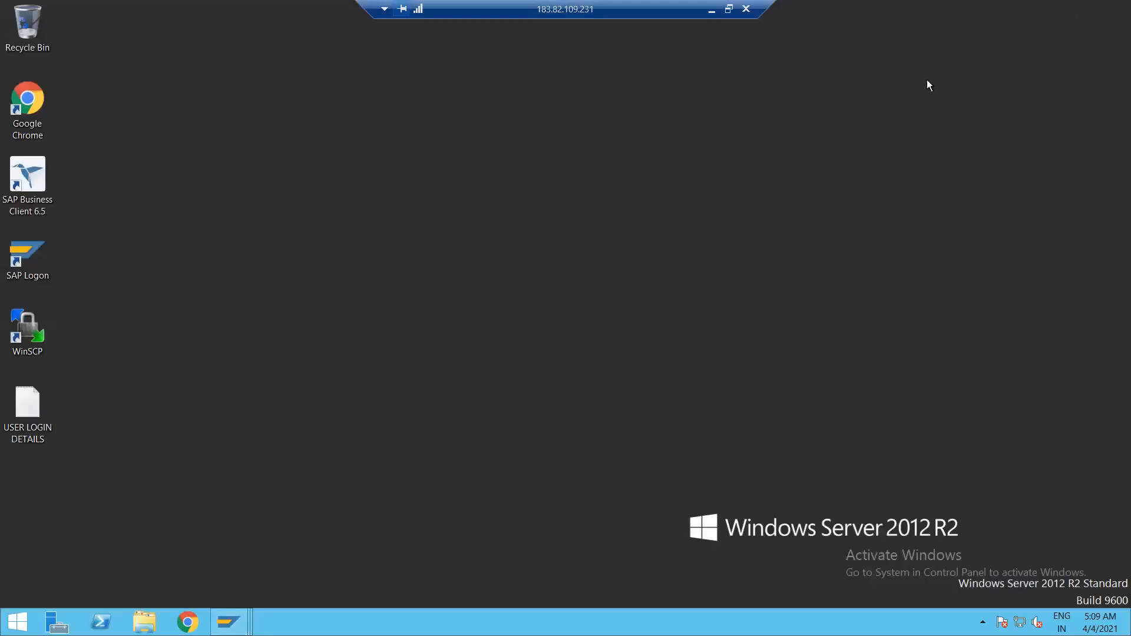